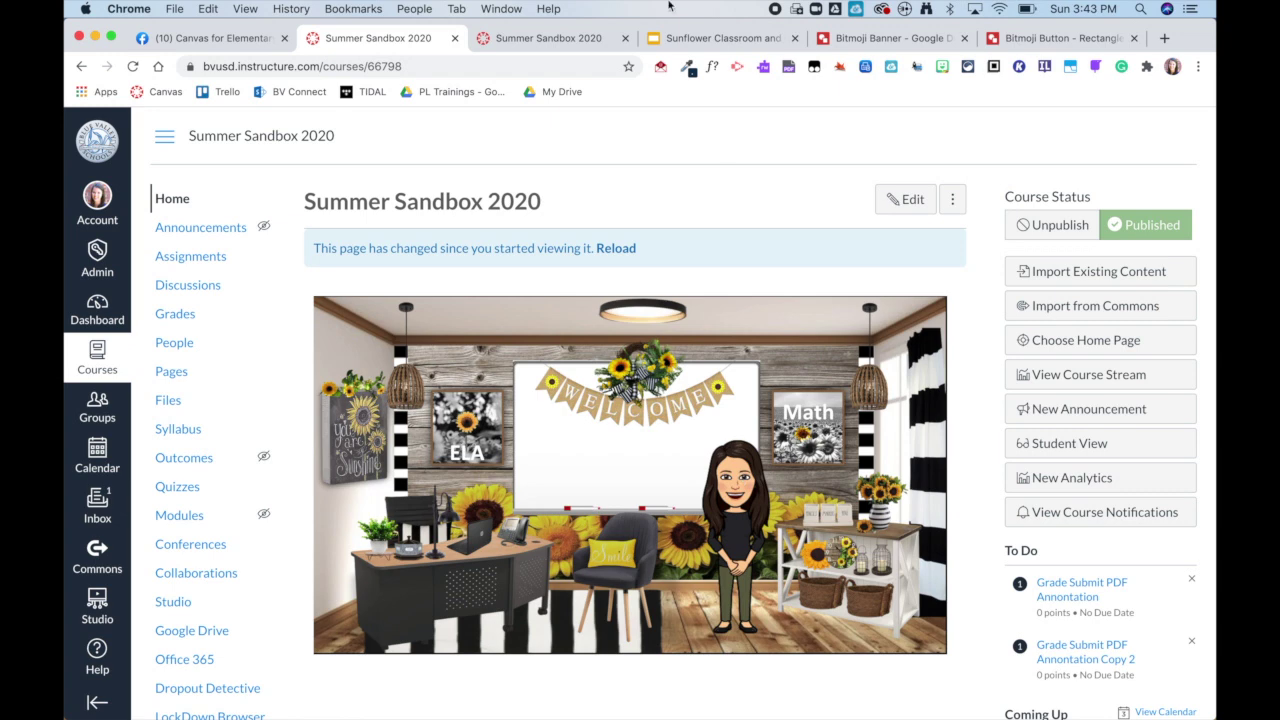
Compare the old and updated course home pages and preview the Bitmoji ELA and Math pages.
{"action": "left_click", "coordinate": [581, 46]}
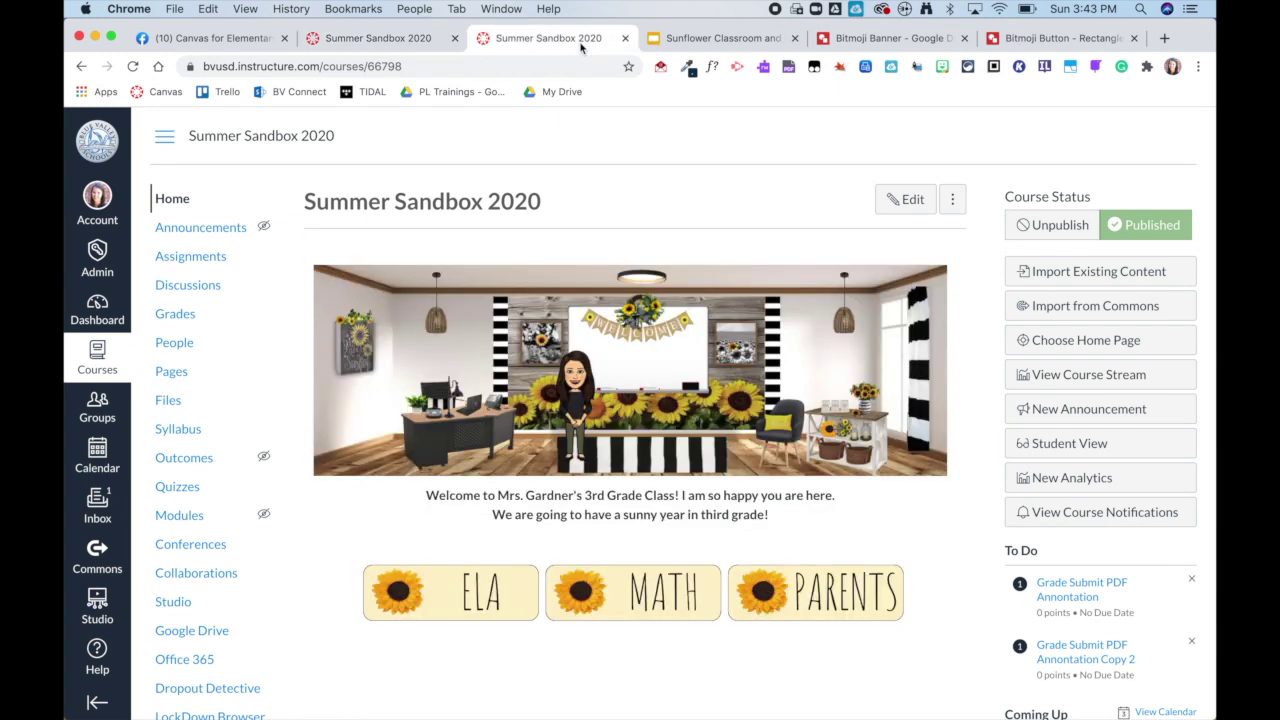
{"action": "left_click", "coordinate": [412, 44]}
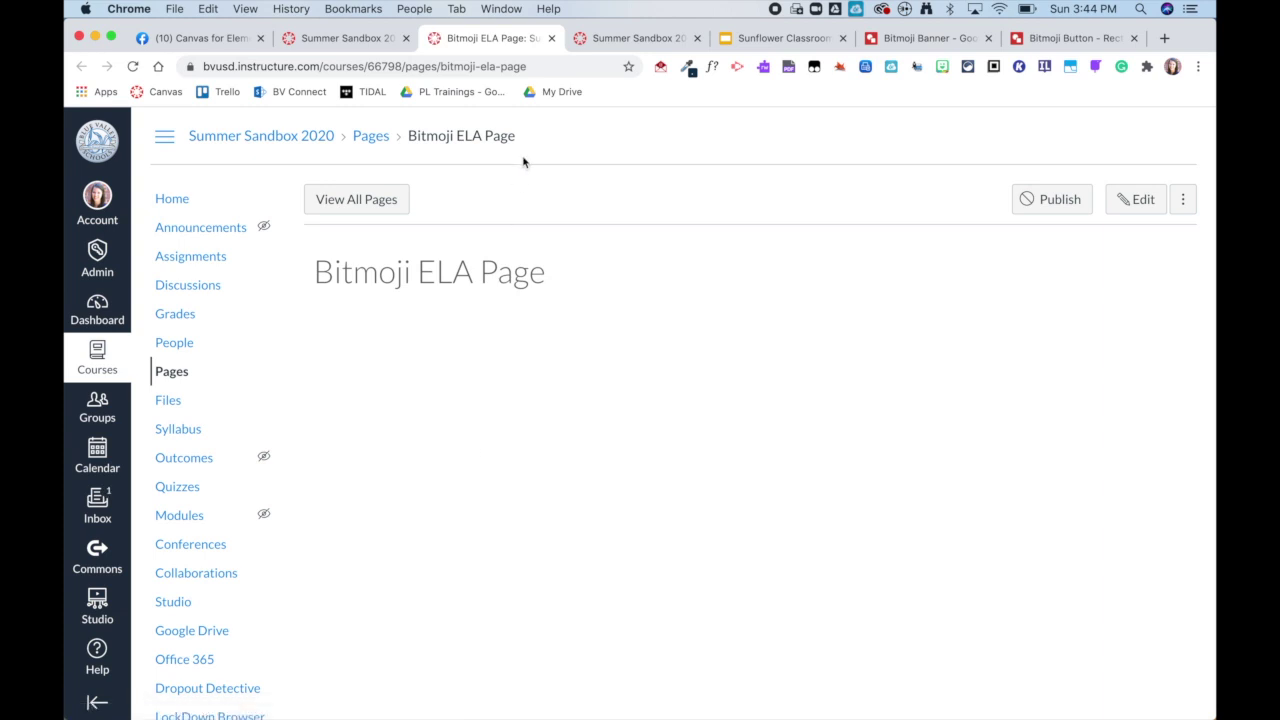
{"action": "left_click", "coordinate": [551, 38]}
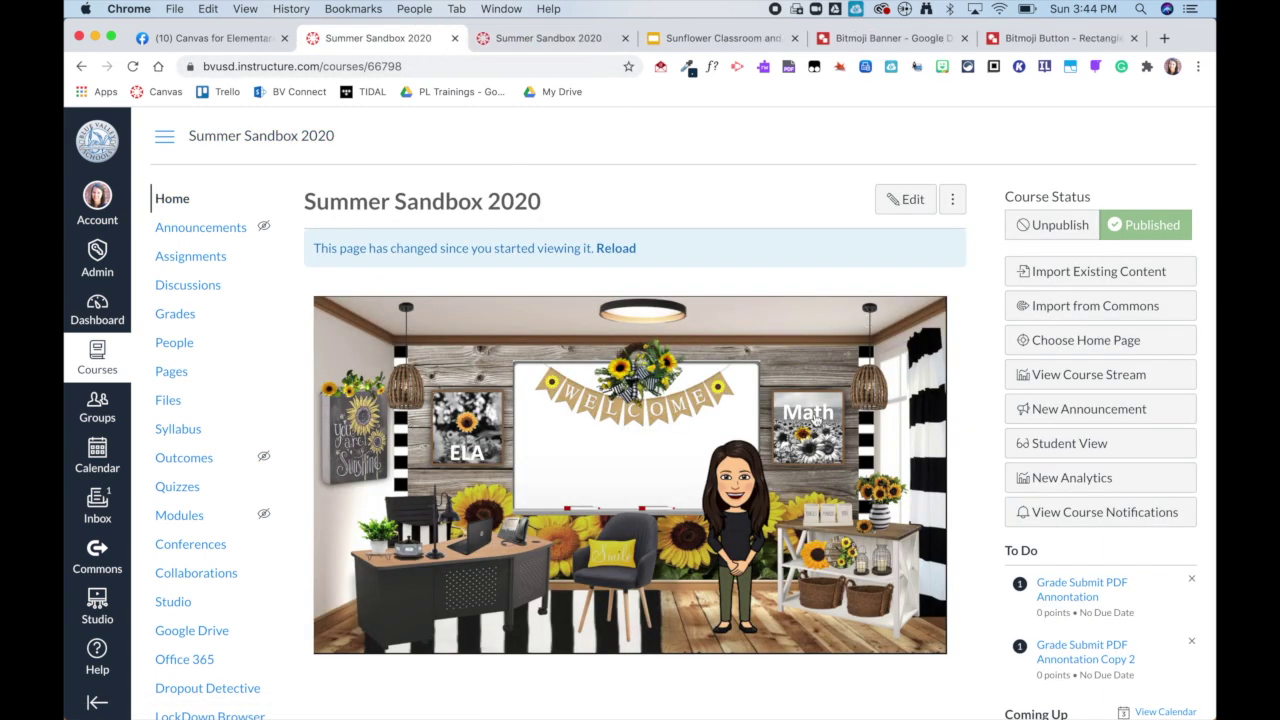
{"action": "left_click", "coordinate": [815, 420]}
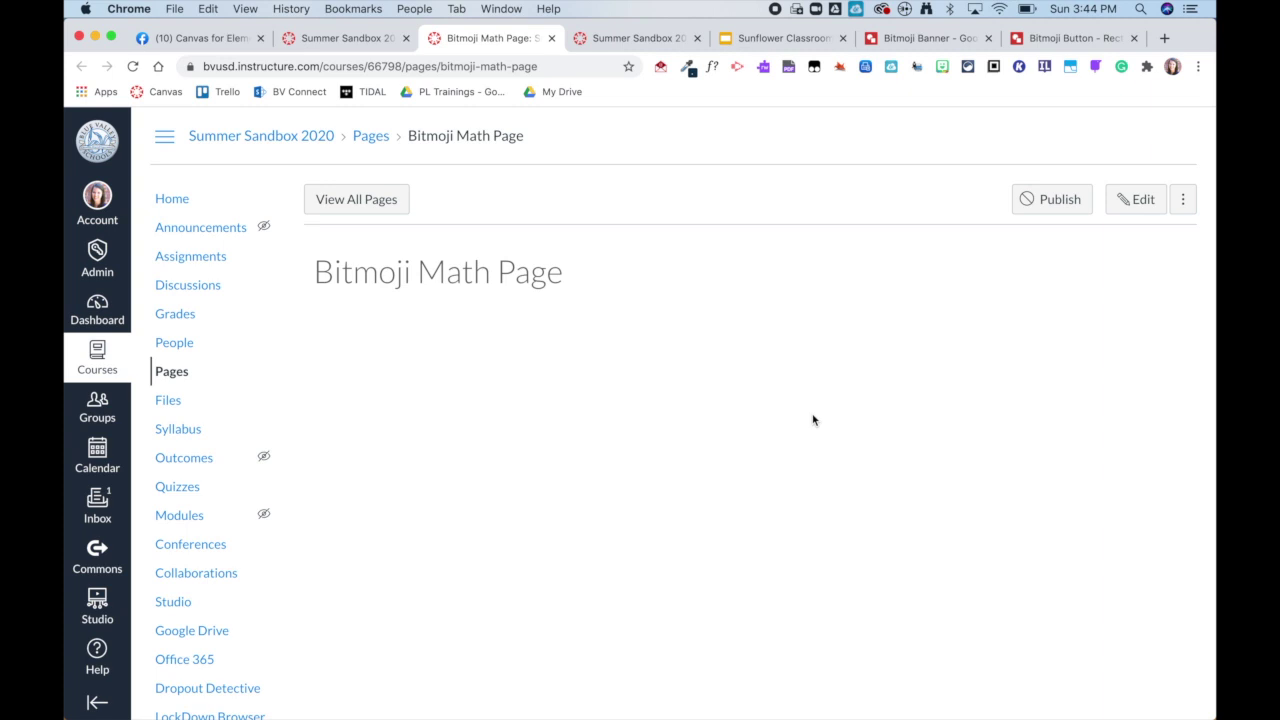
{"action": "left_click", "coordinate": [552, 39]}
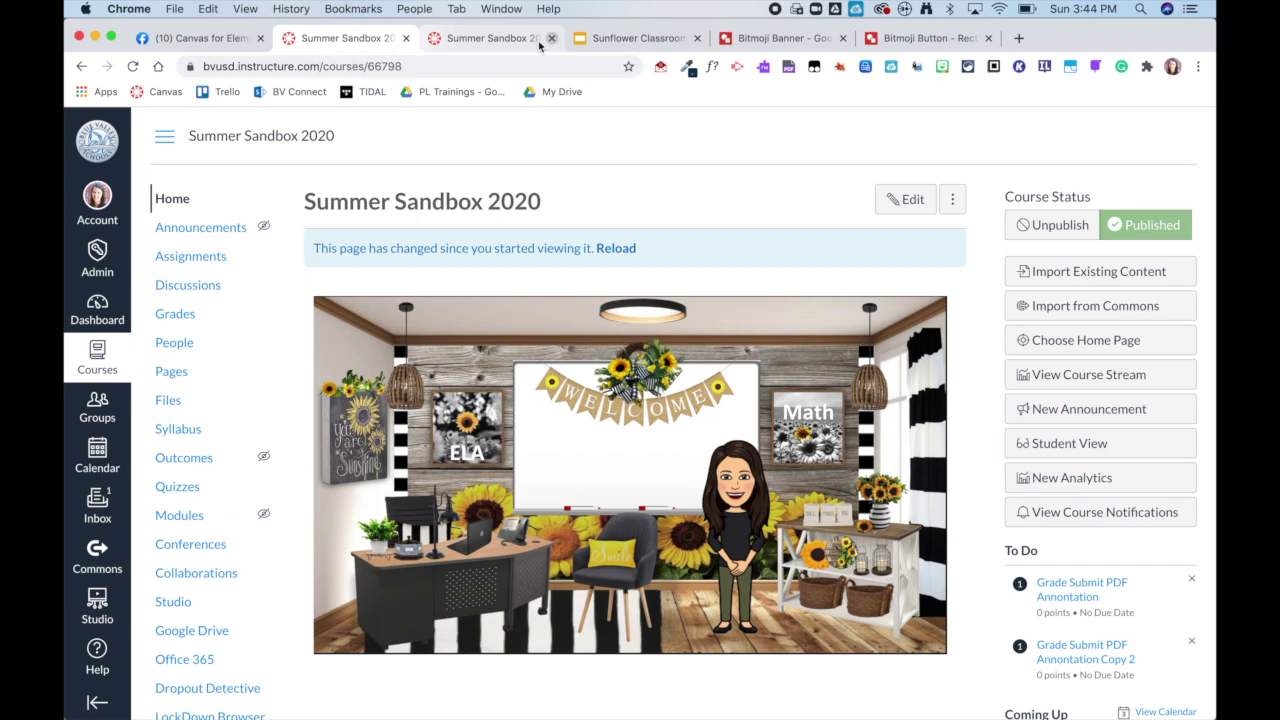
Test the ELA sunflower button, recheck both home page versions, then view the Canvas for Elementary Facebook post.
{"action": "left_click", "coordinate": [450, 42]}
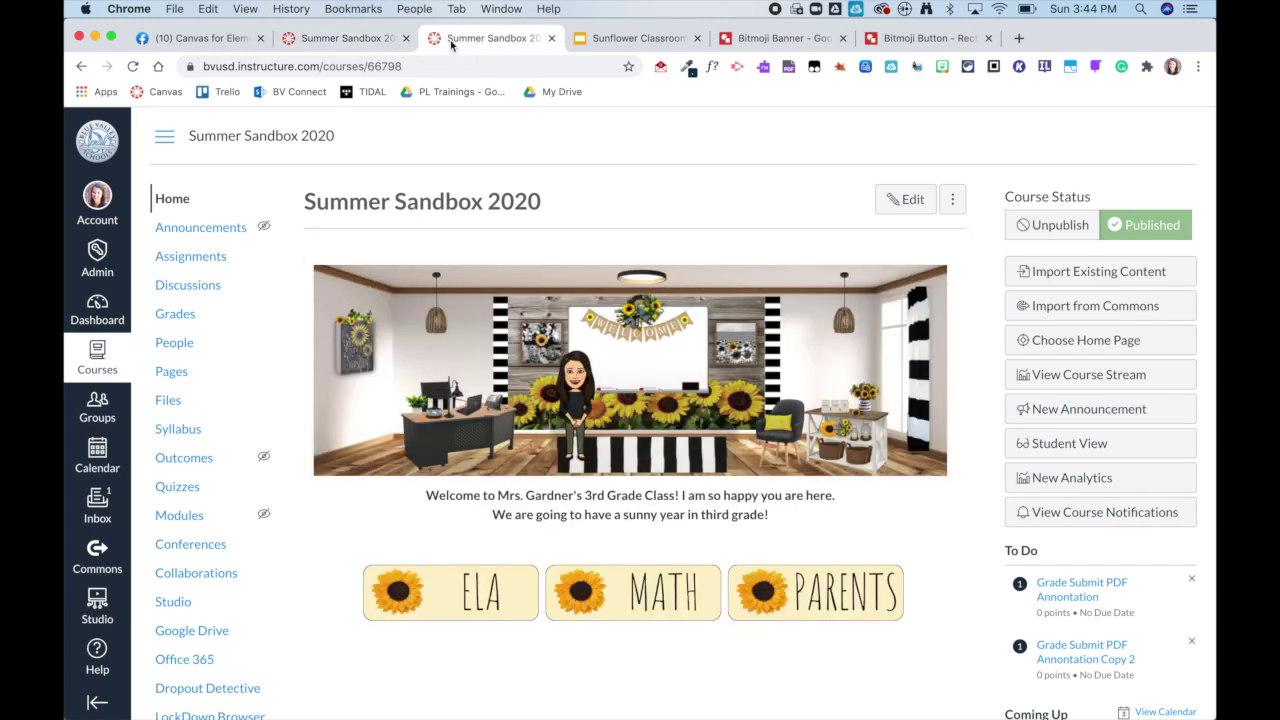
{"action": "left_click", "coordinate": [440, 607]}
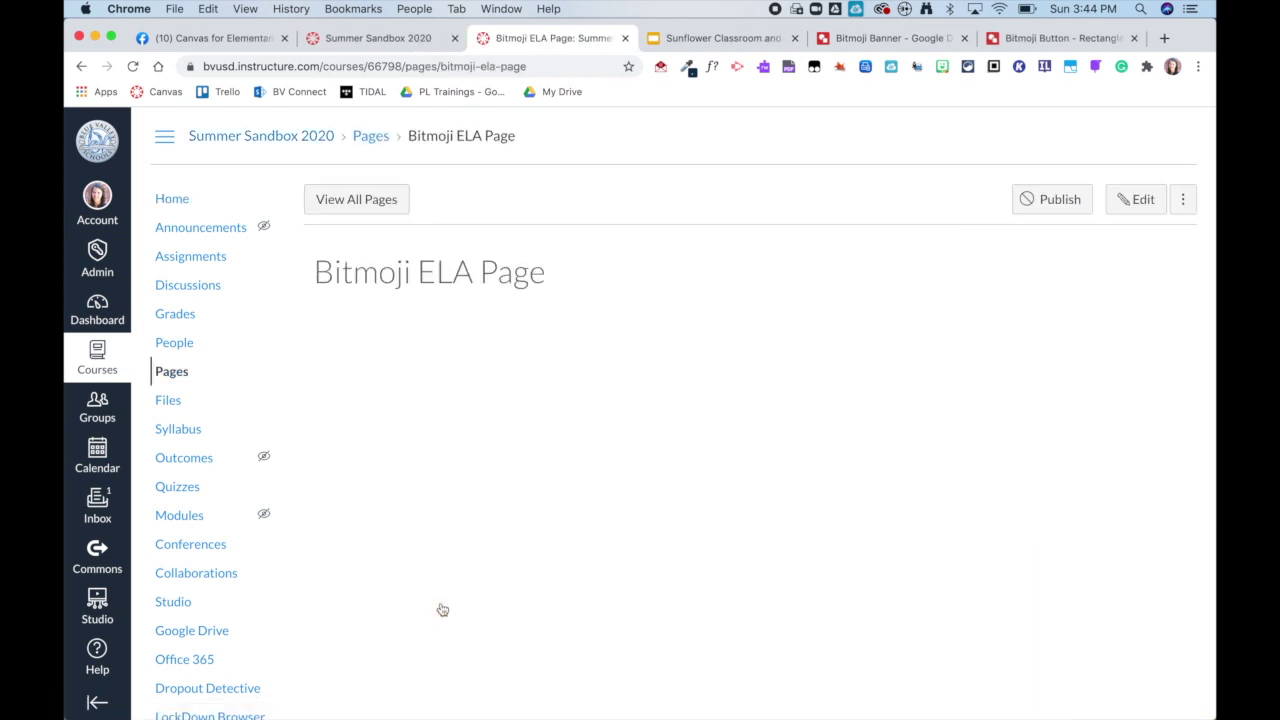
{"action": "left_click", "coordinate": [194, 205]}
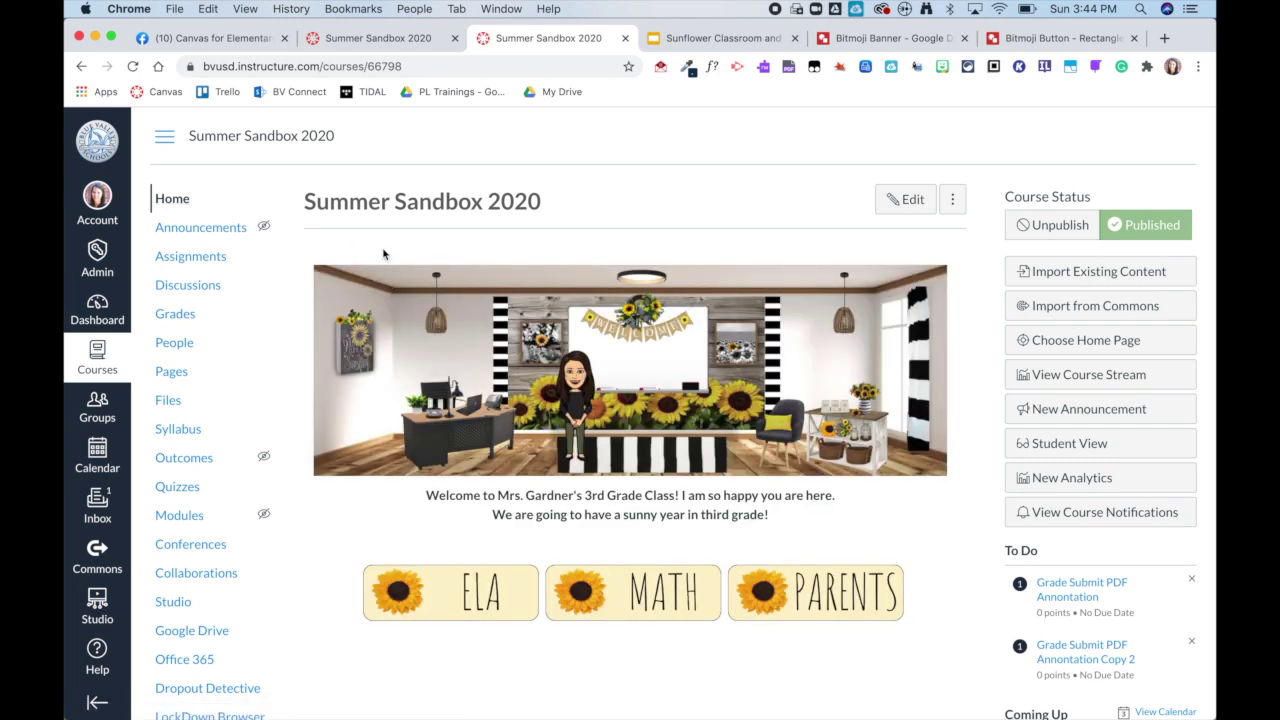
{"action": "left_click", "coordinate": [343, 43]}
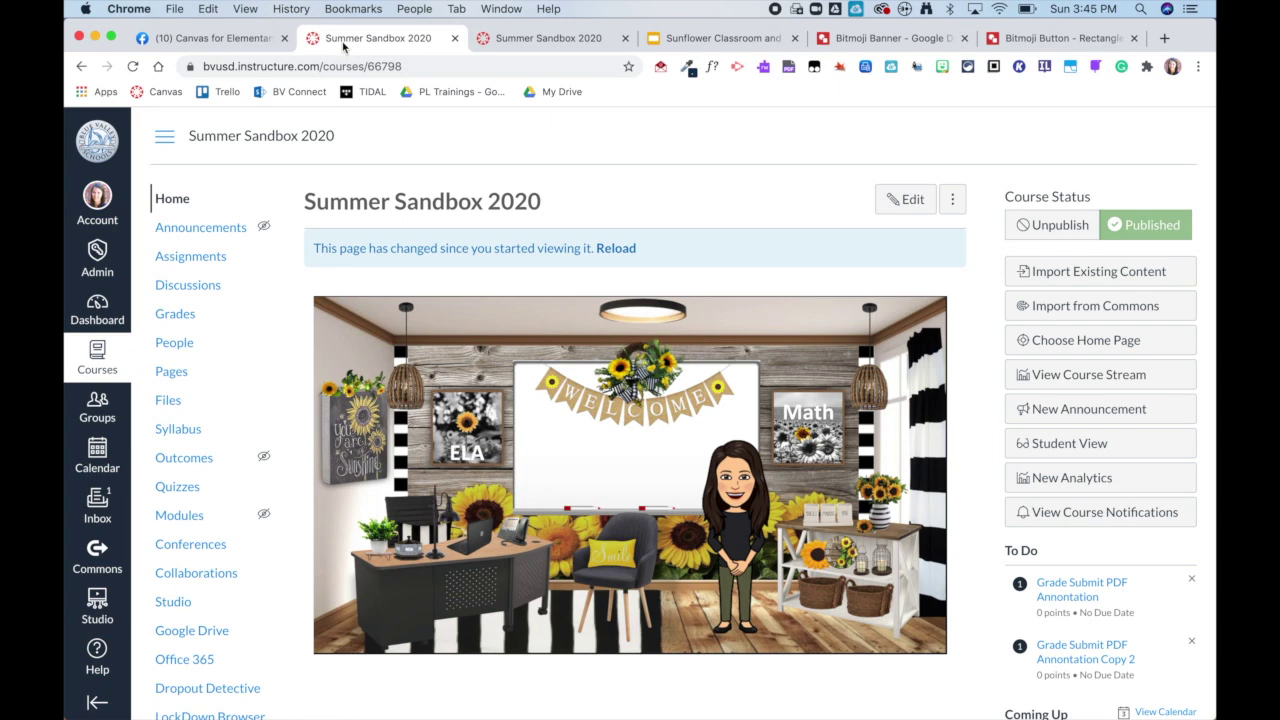
{"action": "left_click", "coordinate": [571, 46]}
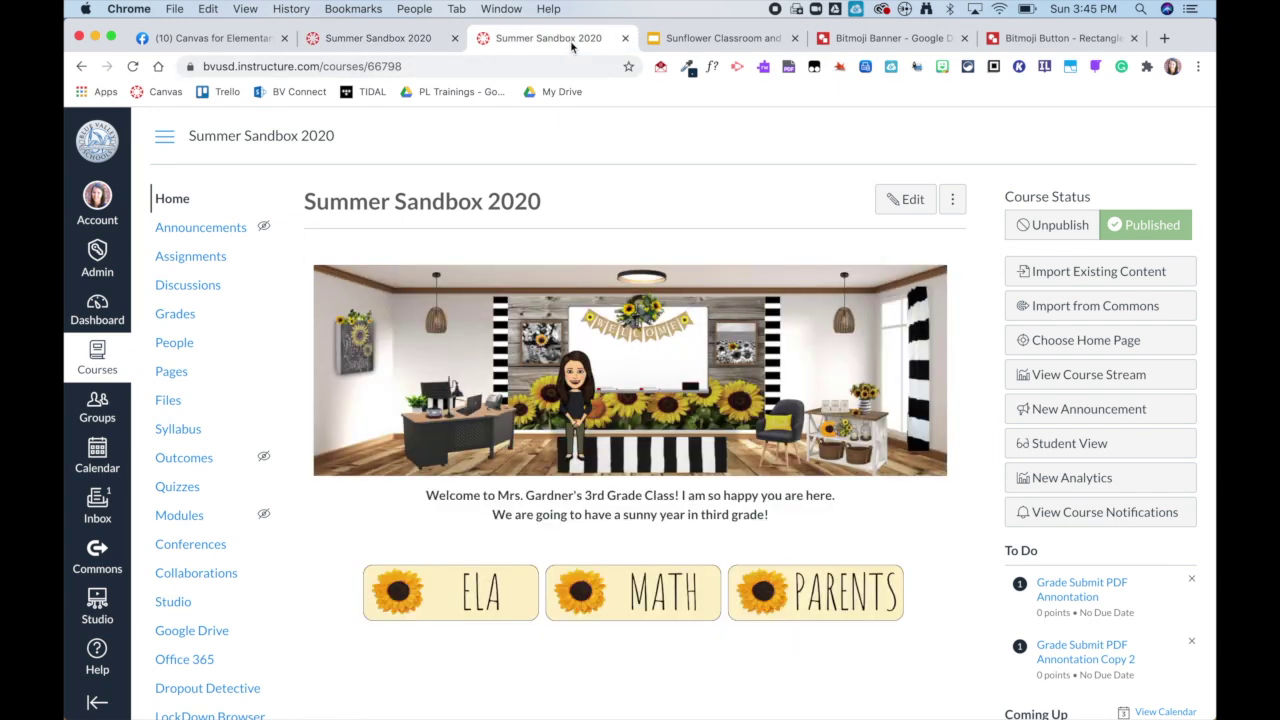
{"action": "key", "text": "ctrl+super+Escape"}
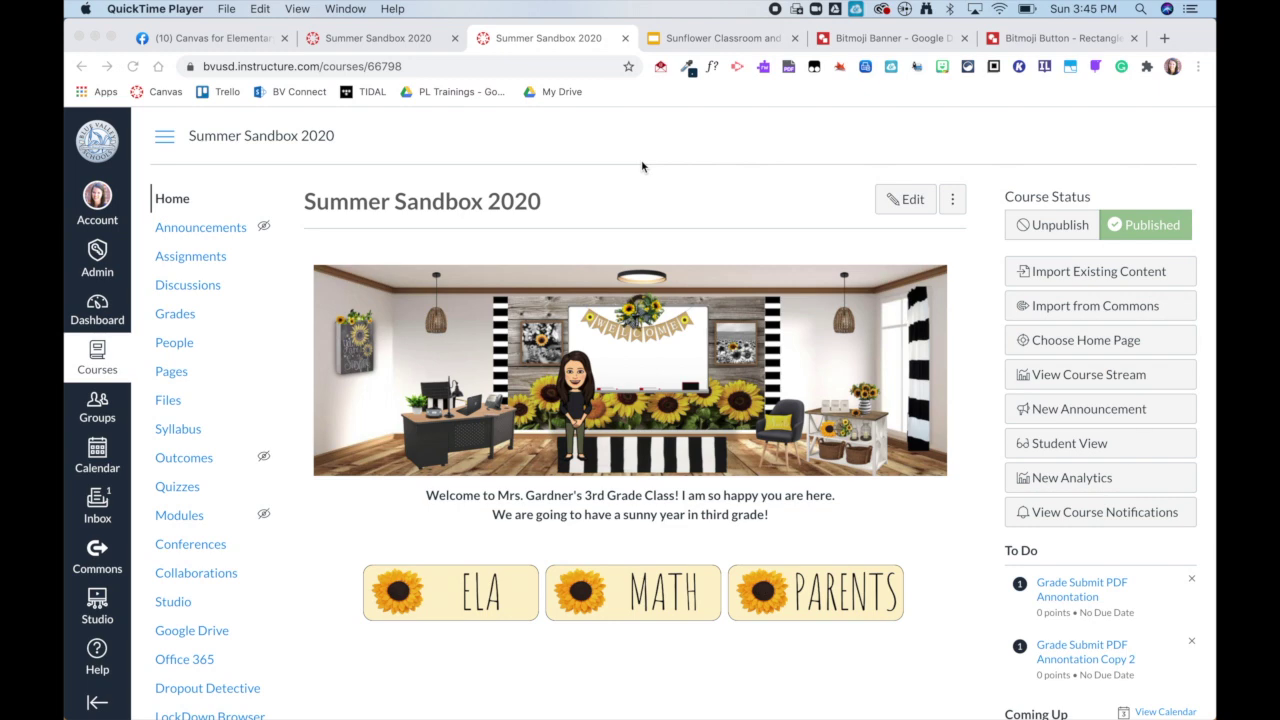
{"action": "left_click", "coordinate": [246, 47]}
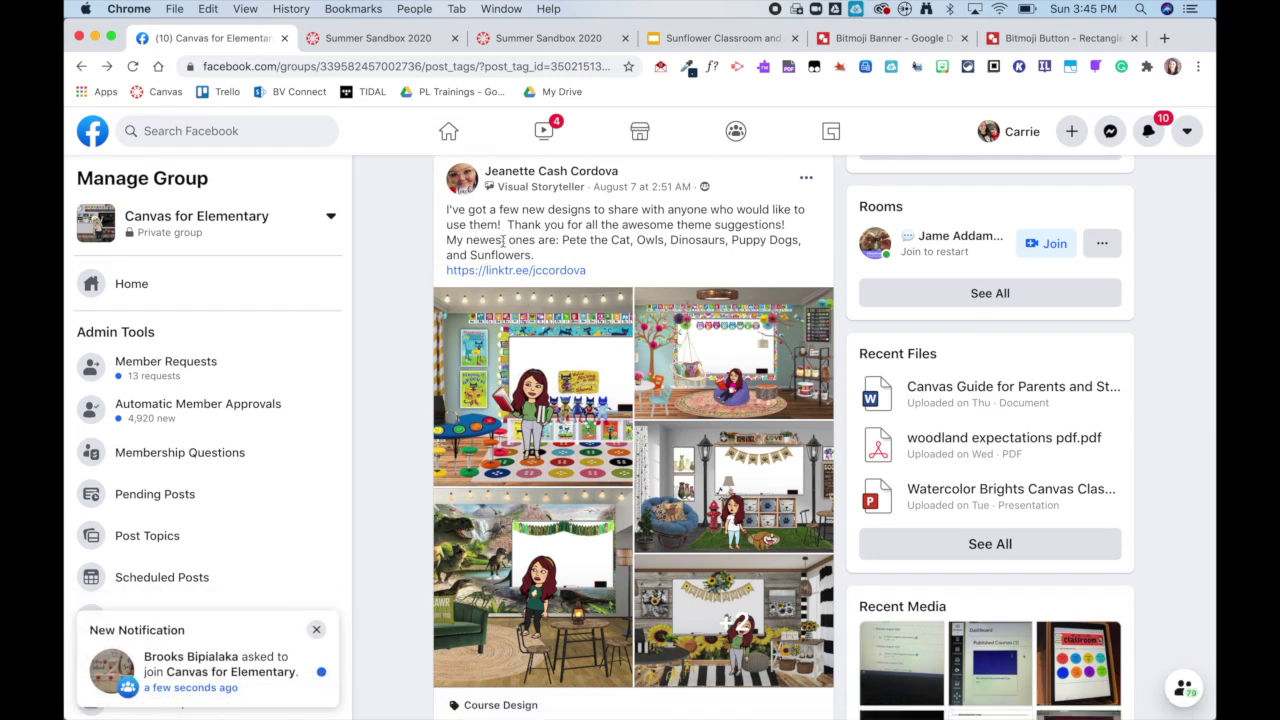
Bring up the Sunflower Classroom and Office slides with the Bitmoji classroom scene.
{"action": "left_click", "coordinate": [702, 40]}
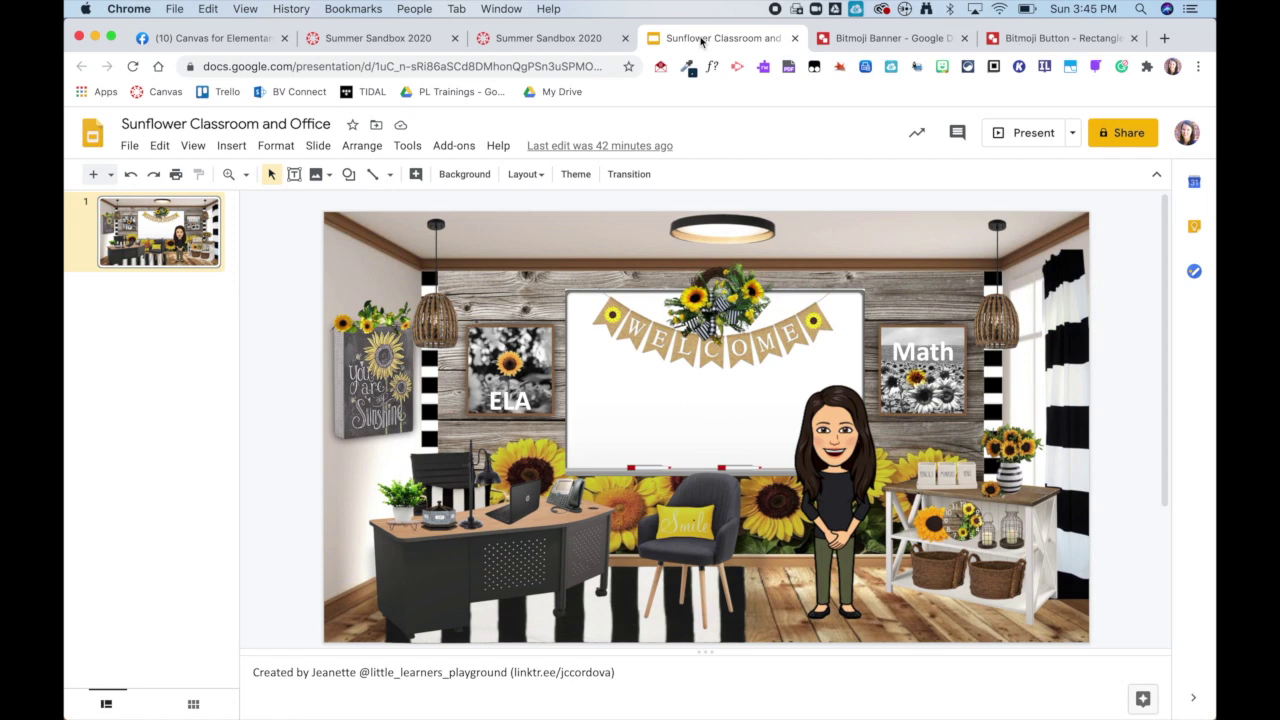
From the Bitmoji Banner drawing, create a new blank Untitled drawing via File > New > Drawing.
{"action": "left_click", "coordinate": [843, 42]}
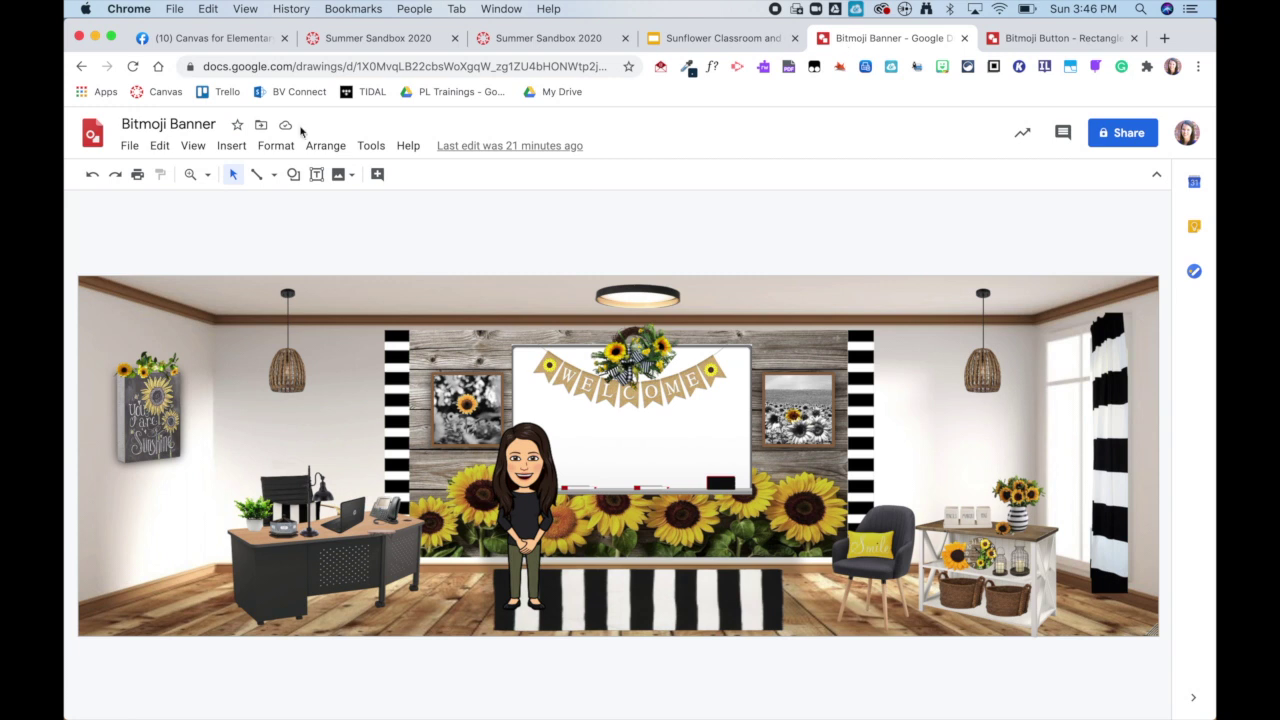
{"action": "left_click", "coordinate": [130, 148]}
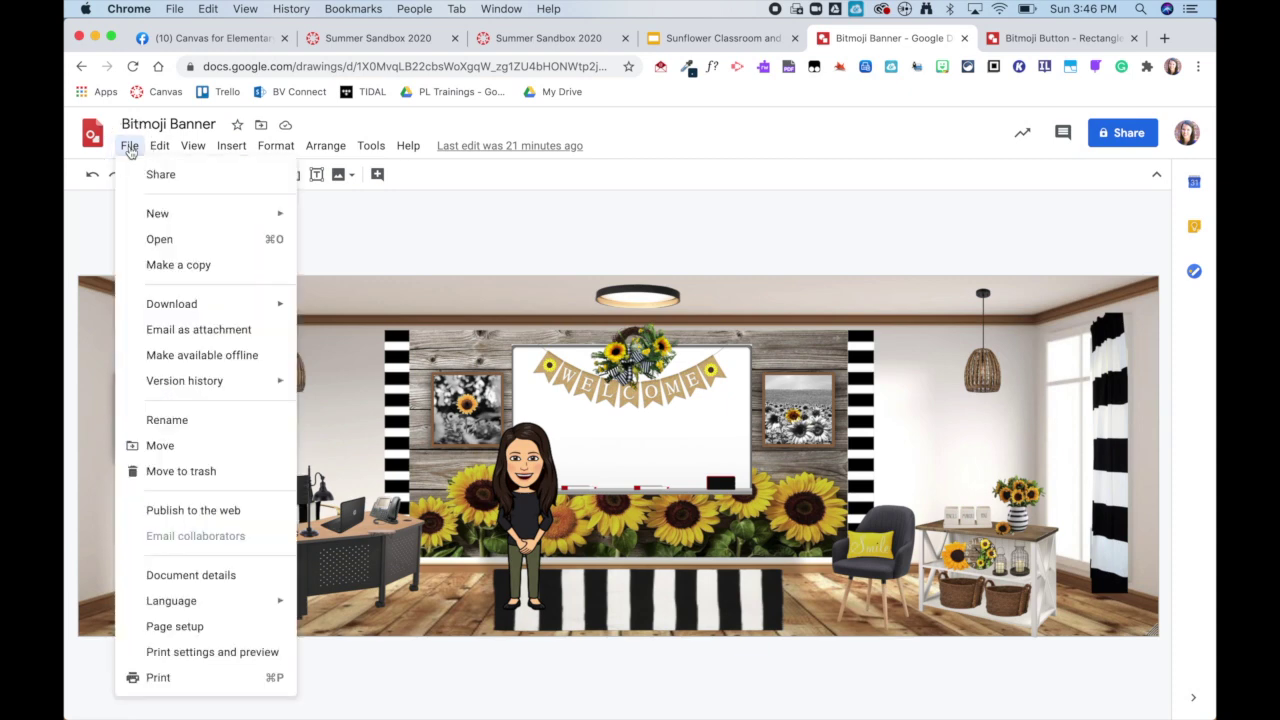
{"action": "mouse_move", "coordinate": [157, 214]}
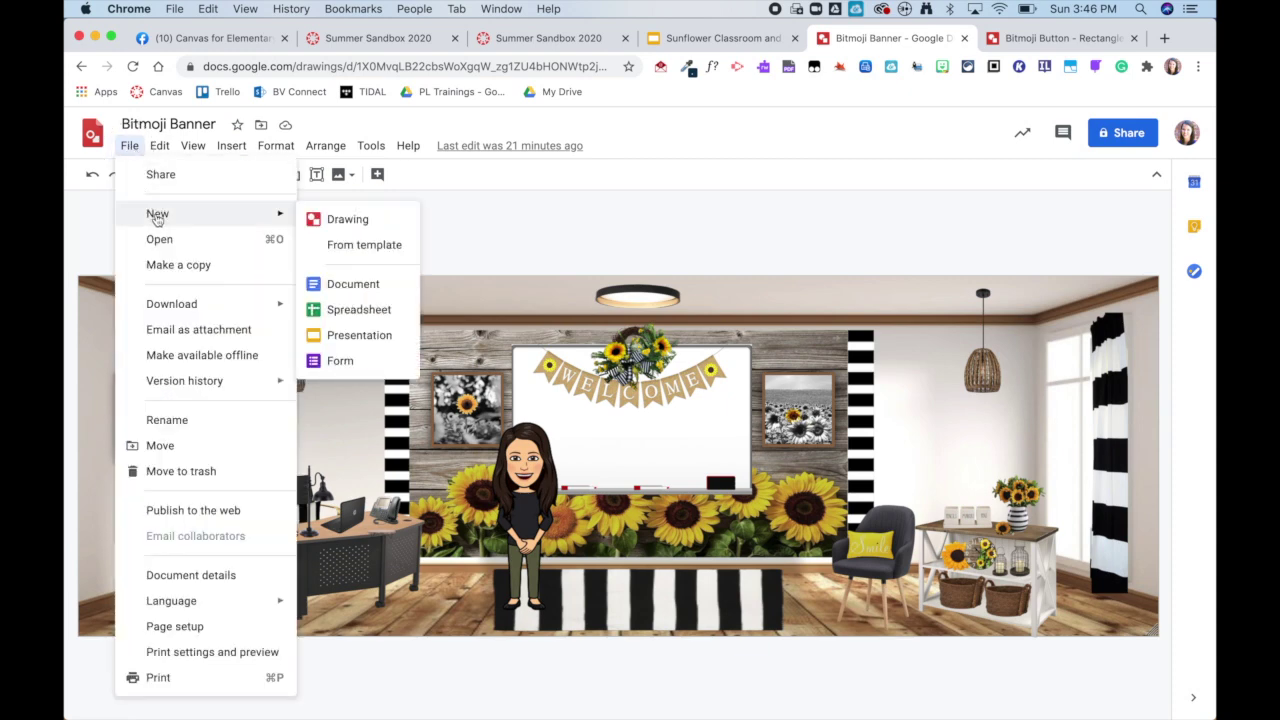
{"action": "left_click", "coordinate": [340, 215]}
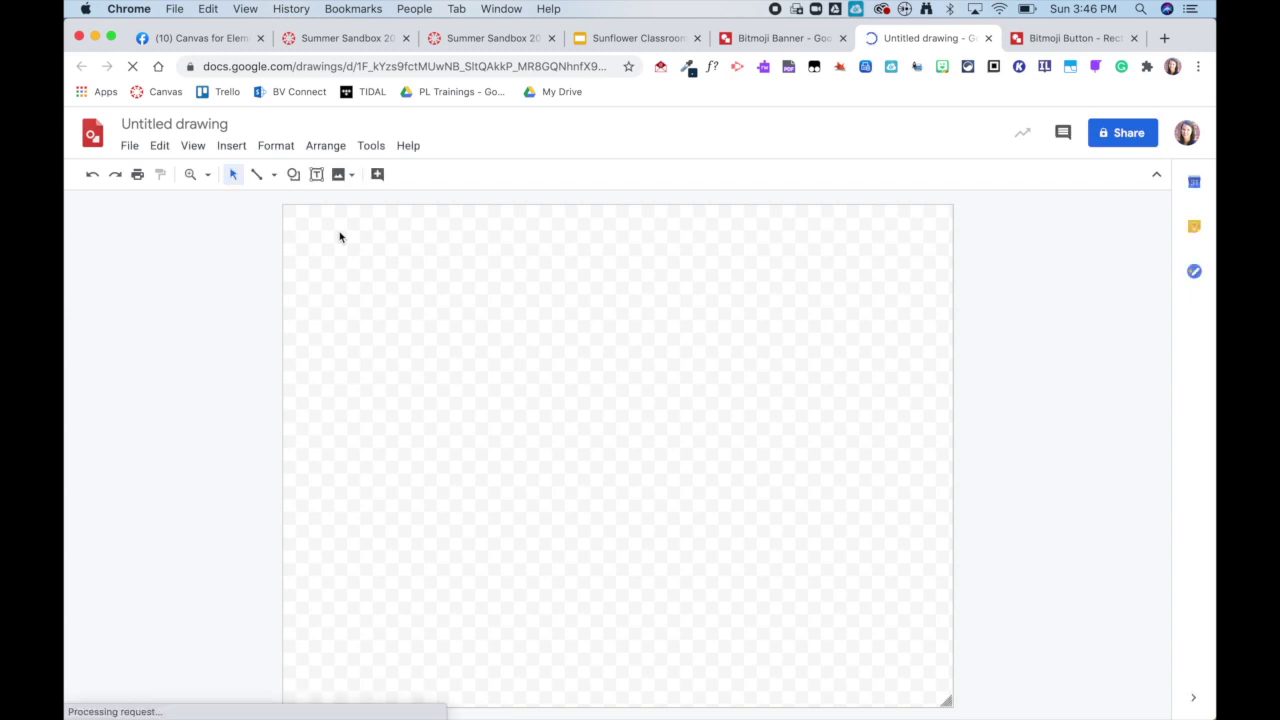
{"action": "left_click", "coordinate": [133, 150]}
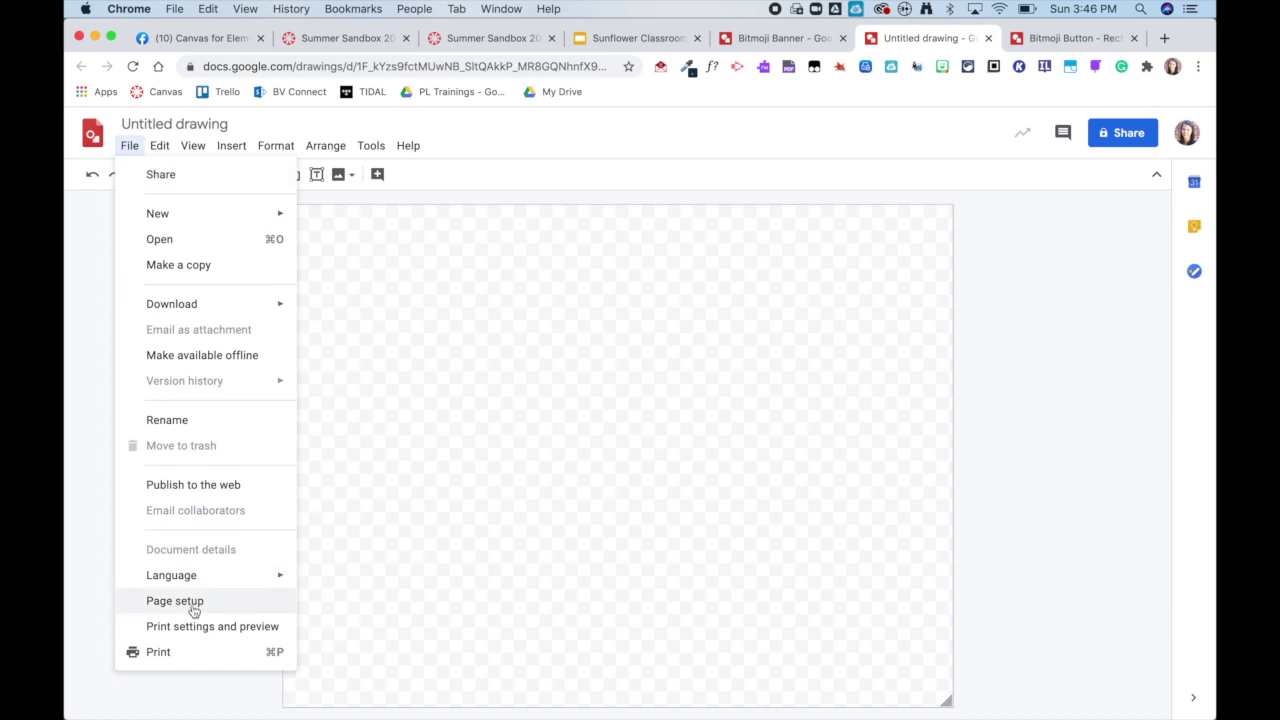
Give the drawing a custom page size of 1500 × 500 pixels.
{"action": "left_click", "coordinate": [188, 601]}
{"action": "left_click", "coordinate": [565, 393]}
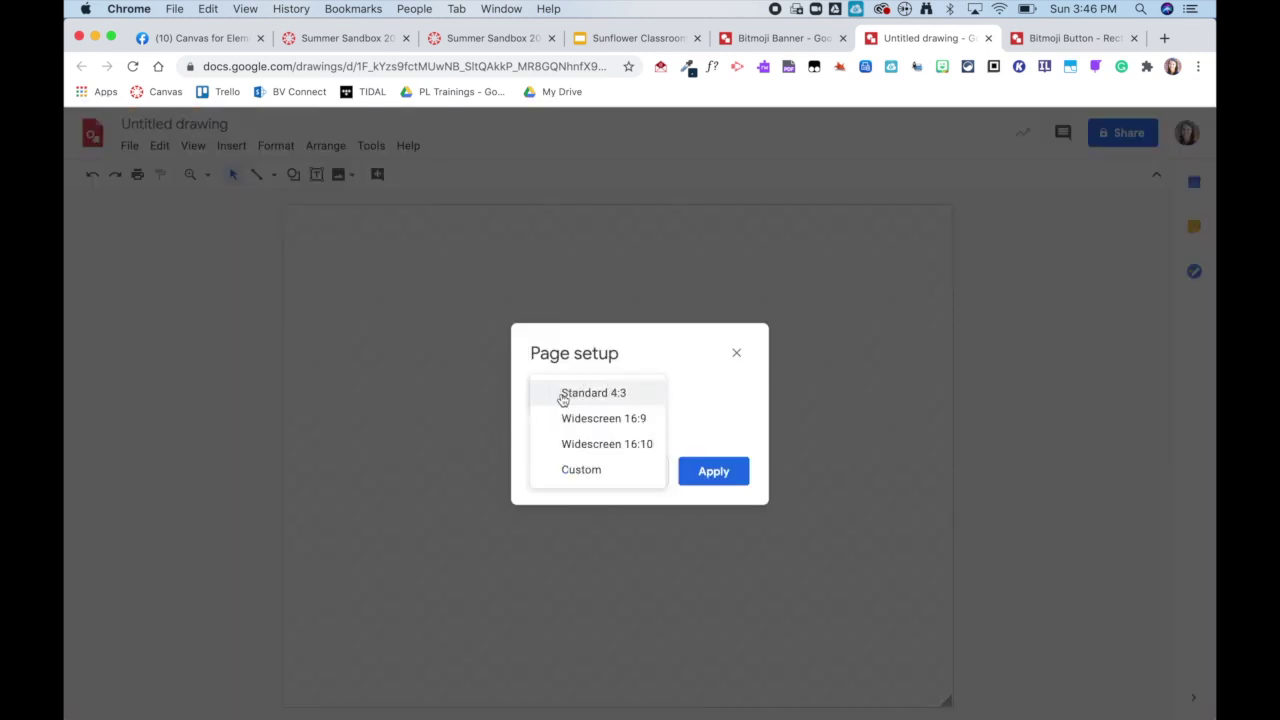
{"action": "left_click", "coordinate": [577, 473]}
{"action": "left_click", "coordinate": [707, 437]}
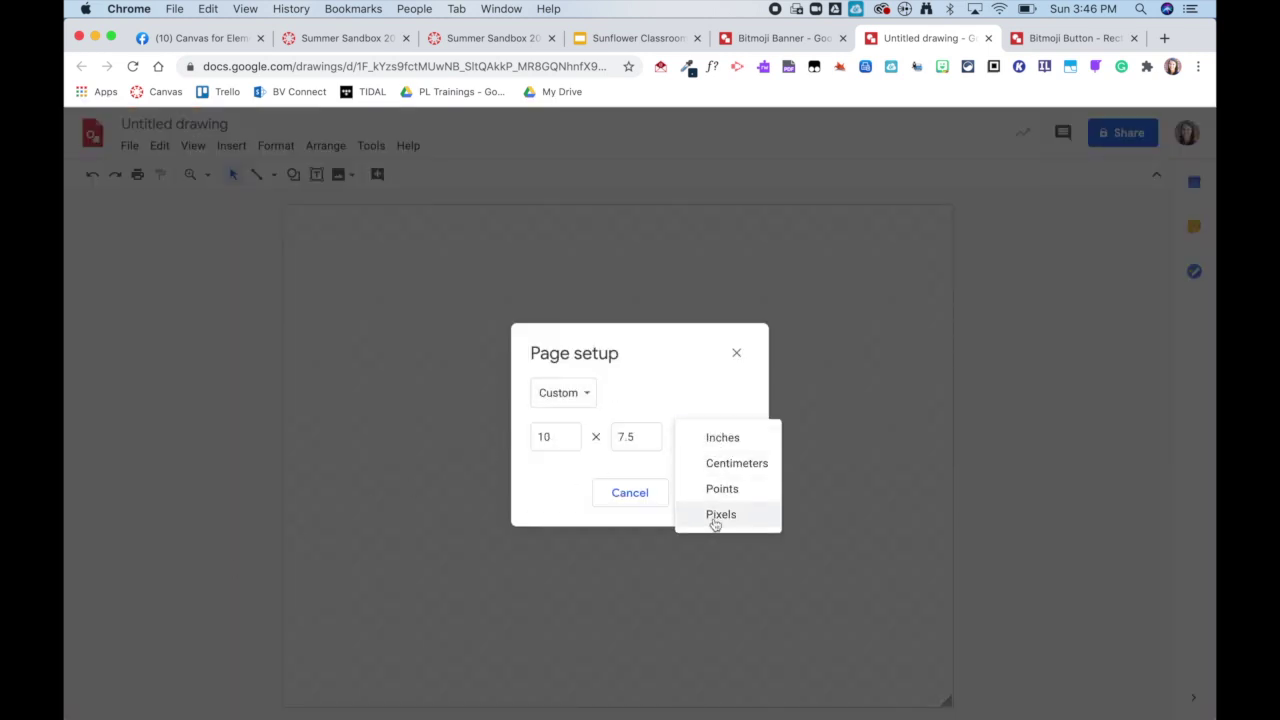
{"action": "left_click", "coordinate": [718, 514]}
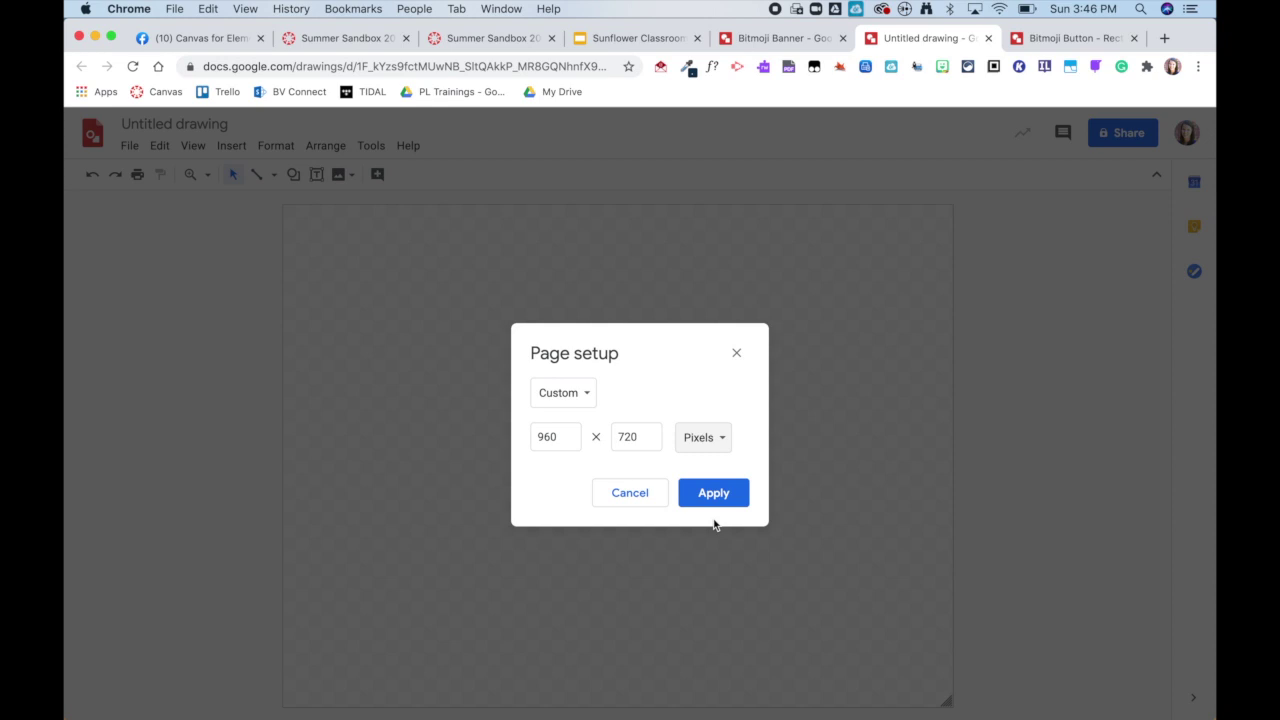
{"action": "double_click", "coordinate": [556, 432]}
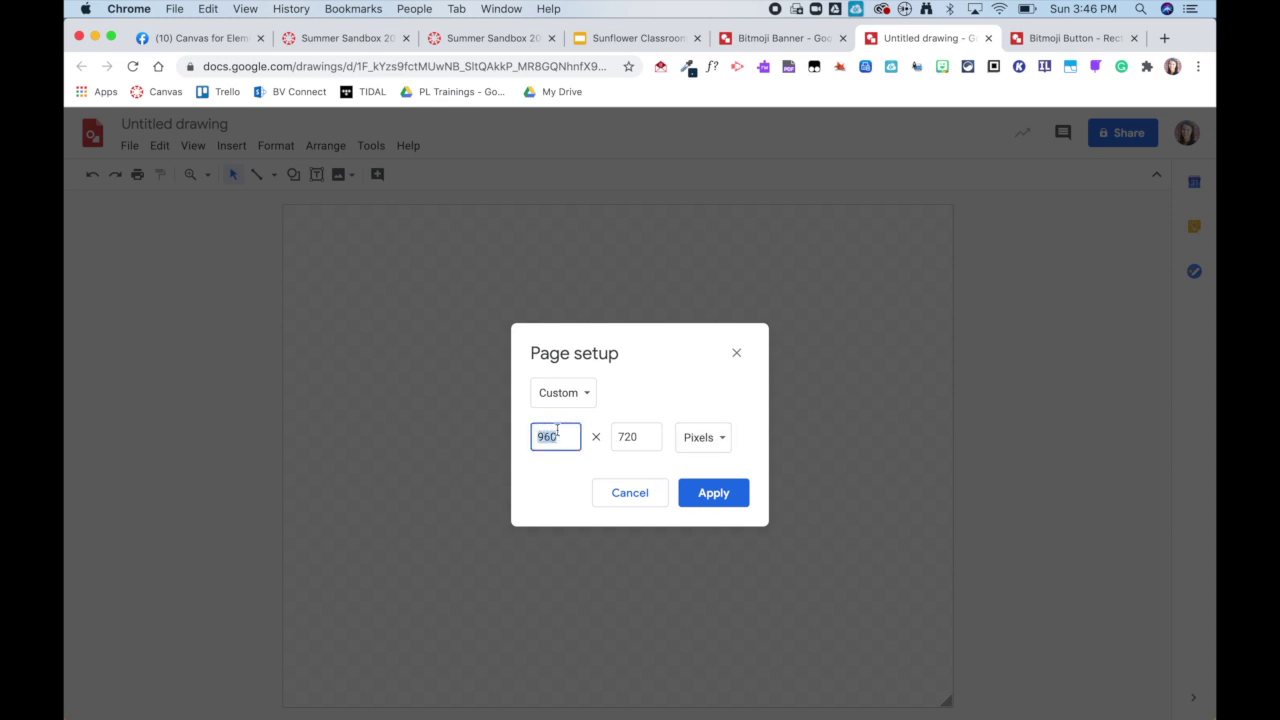
{"action": "type", "text": "1500"}
{"action": "double_click", "coordinate": [620, 440]}
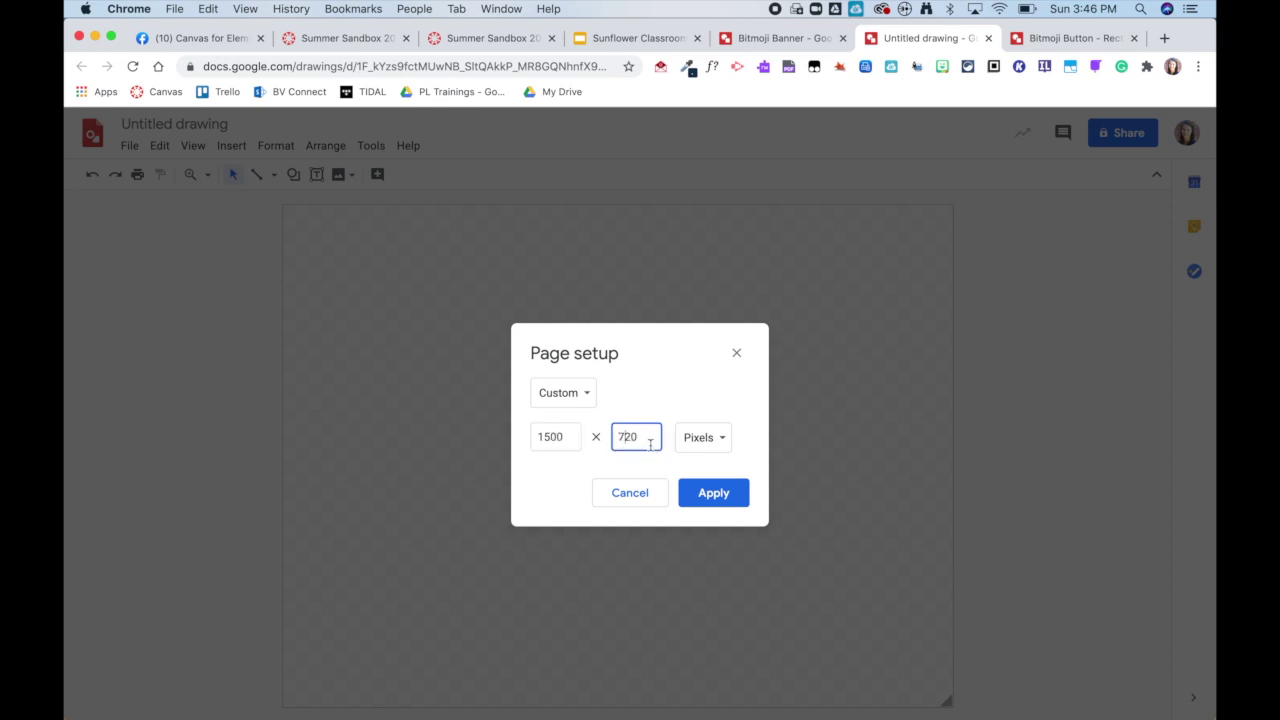
{"action": "type", "text": "500"}
{"action": "left_click", "coordinate": [707, 494]}
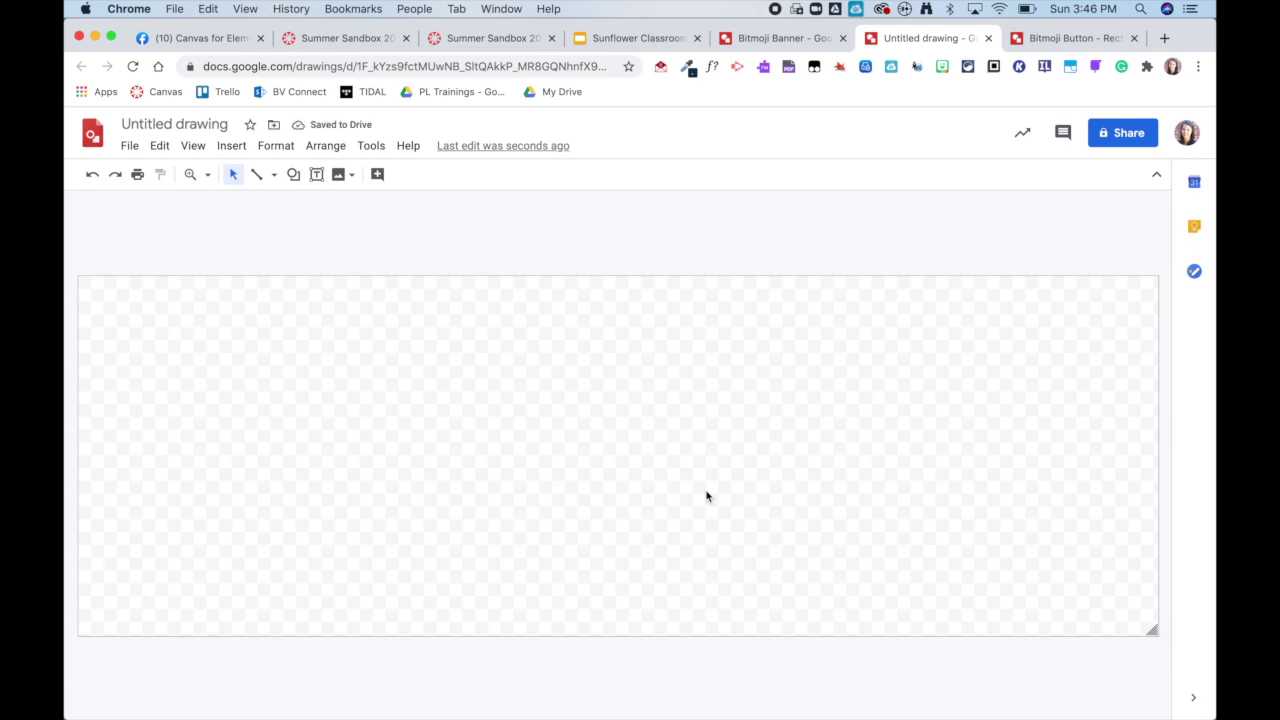
{"action": "left_click", "coordinate": [627, 38]}
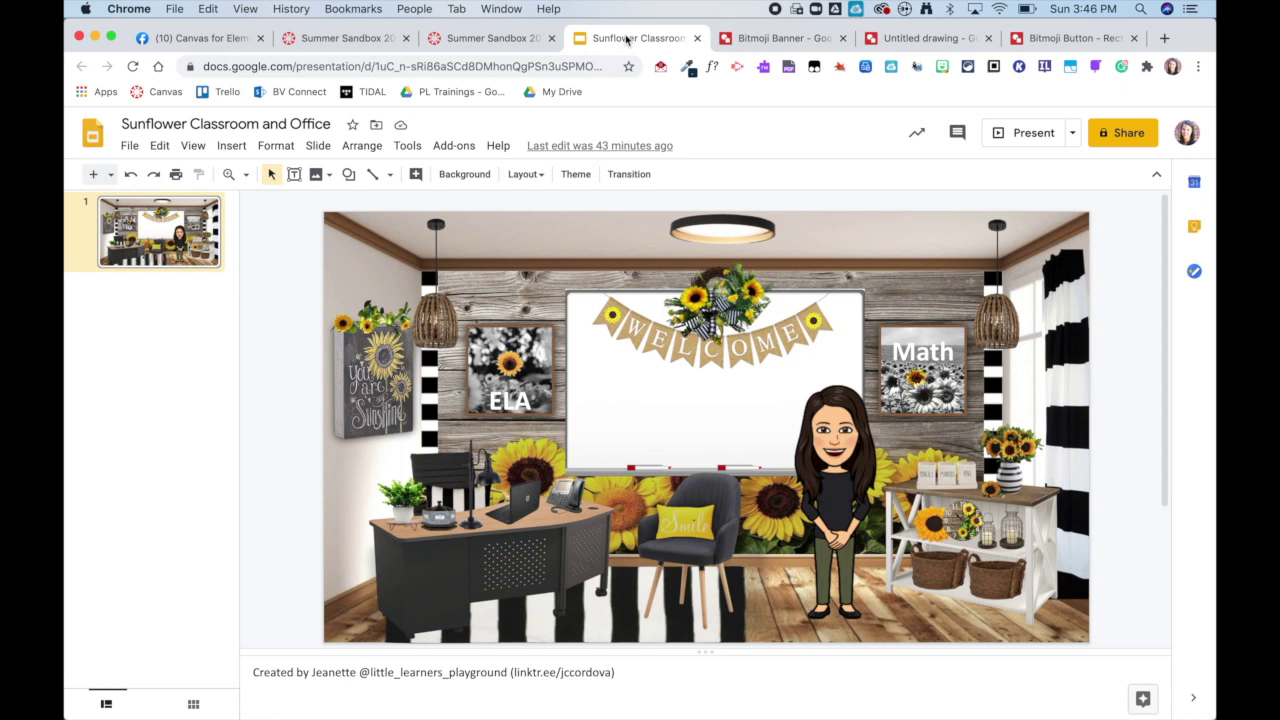
Copy the empty room photo from the Sunflower slide and paste it into the Untitled drawing.
{"action": "left_click", "coordinate": [338, 233]}
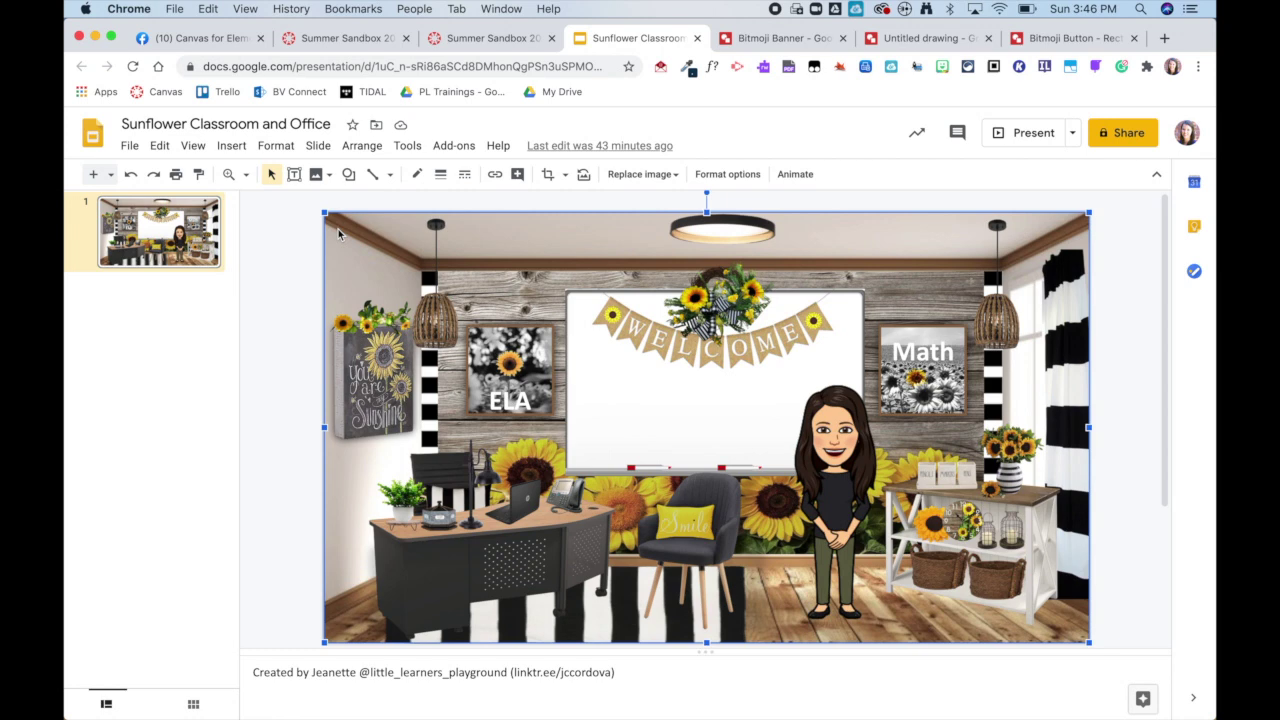
{"action": "left_click", "coordinate": [922, 39]}
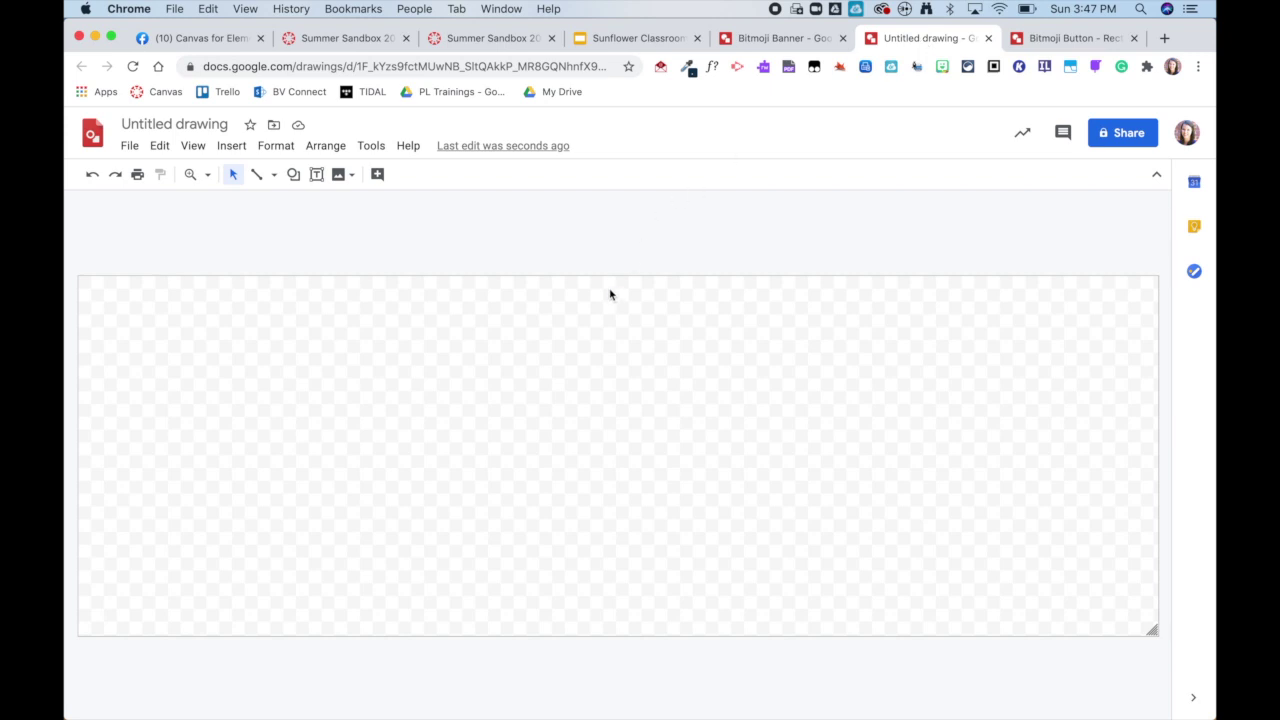
{"action": "key", "text": "super+v"}
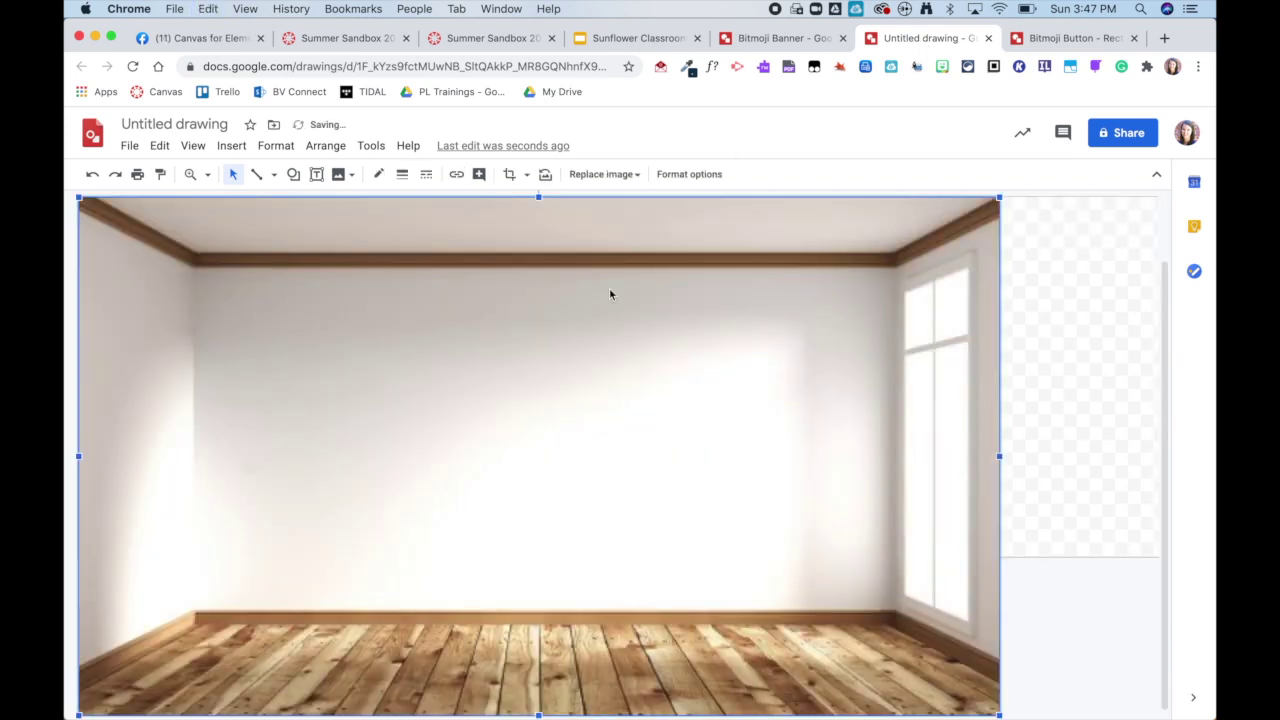
Resize the room photo until it reaches the top, bottom, left and right canvas edges.
{"action": "left_click_drag", "start_coordinate": [999, 197], "coordinate": [698, 470]}
{"action": "left_click_drag", "start_coordinate": [509, 551], "coordinate": [424, 230]}
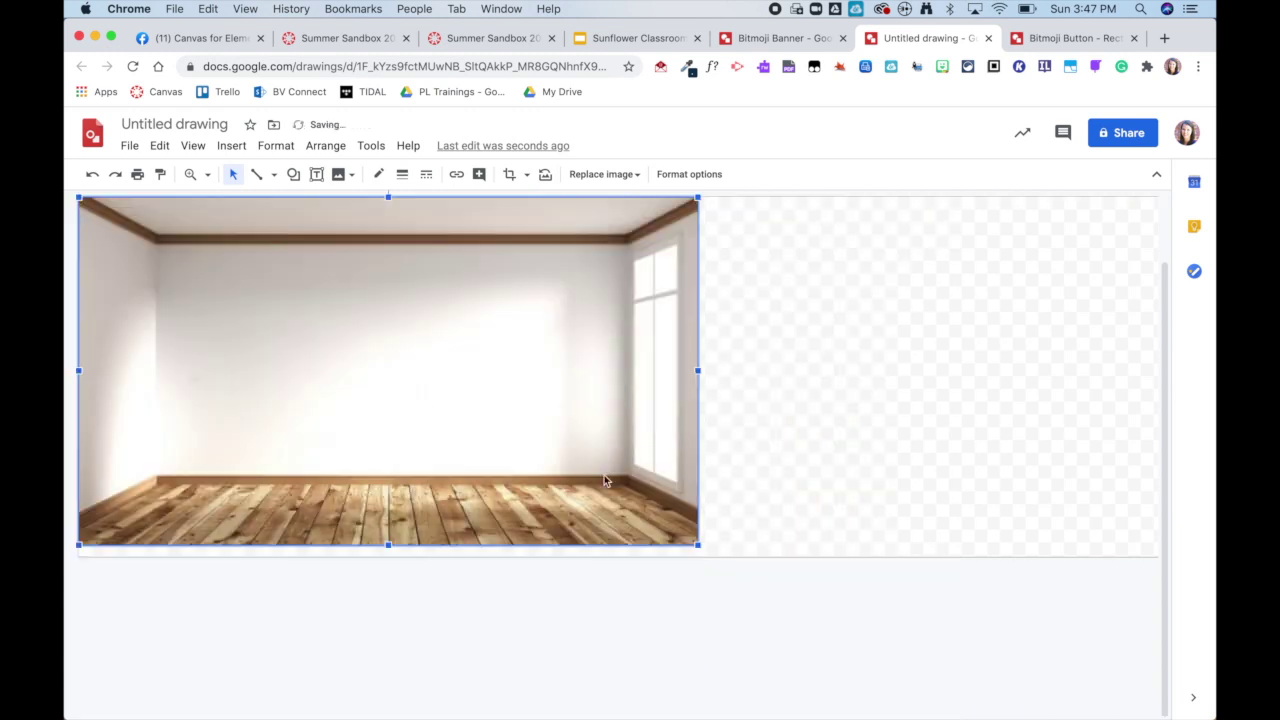
{"action": "left_click_drag", "start_coordinate": [697, 545], "coordinate": [718, 557]}
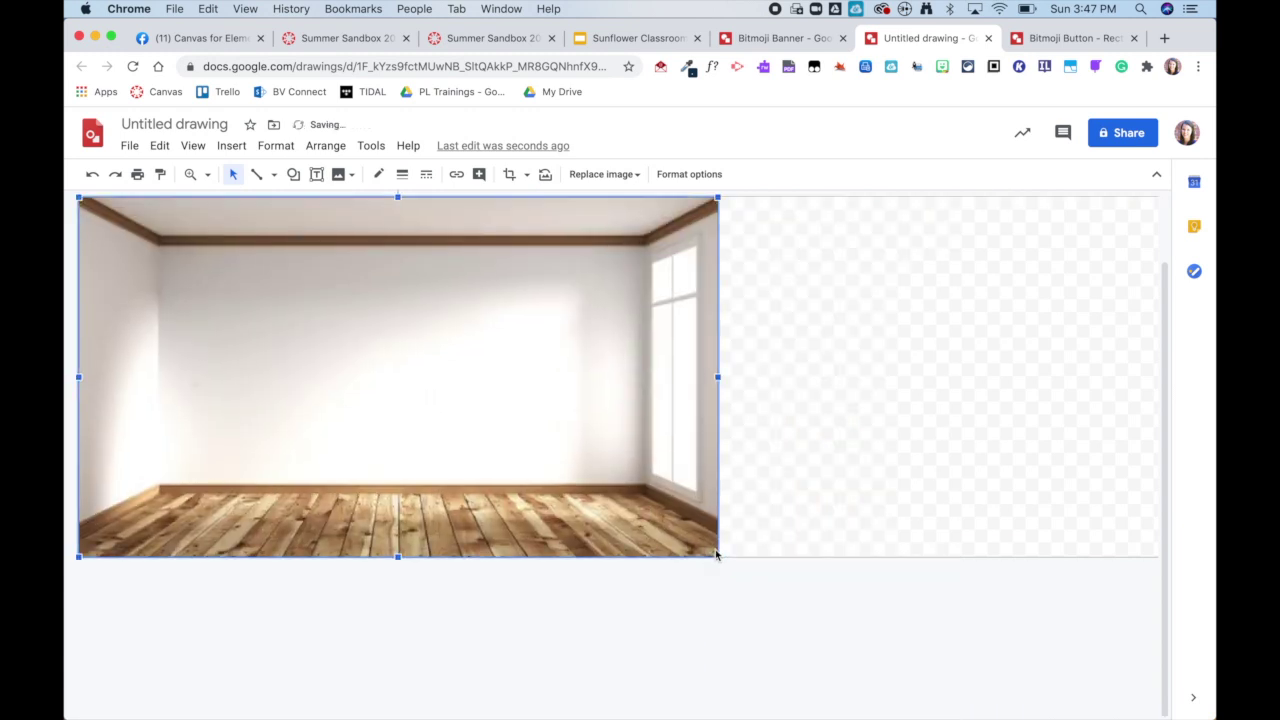
{"action": "left_click_drag", "start_coordinate": [363, 466], "coordinate": [583, 465]}
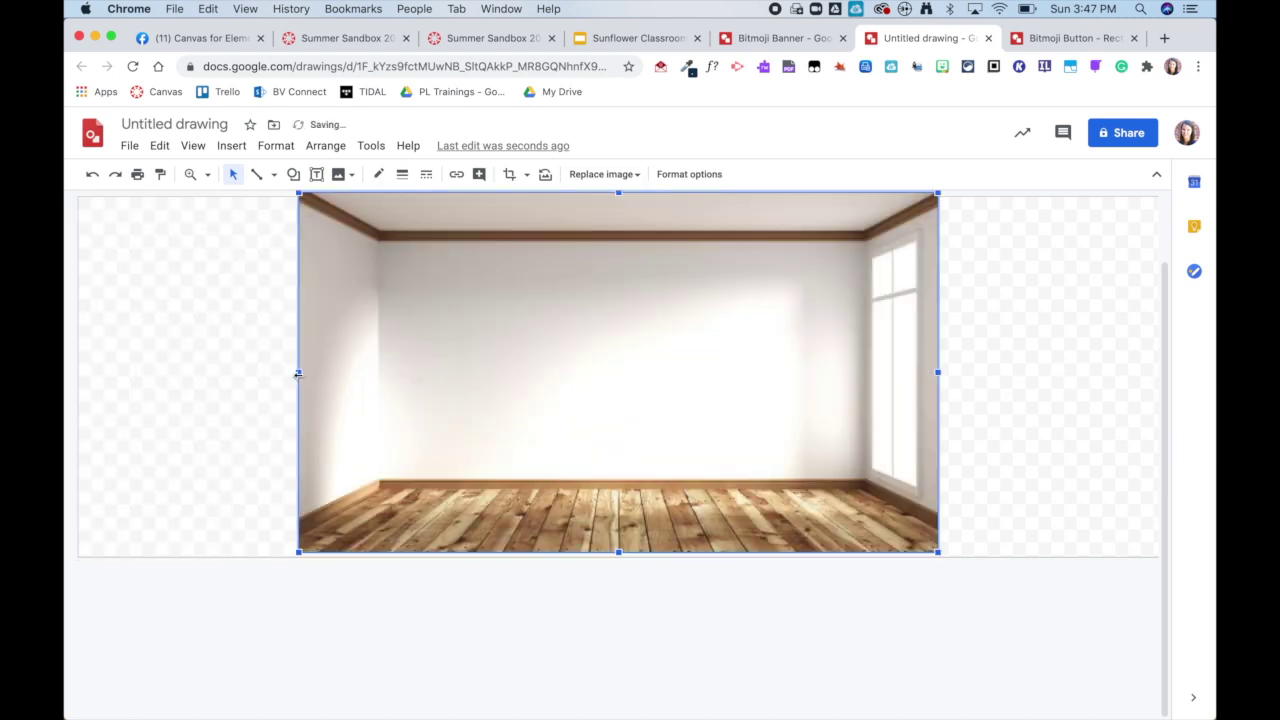
{"action": "left_click_drag", "start_coordinate": [298, 372], "coordinate": [79, 348]}
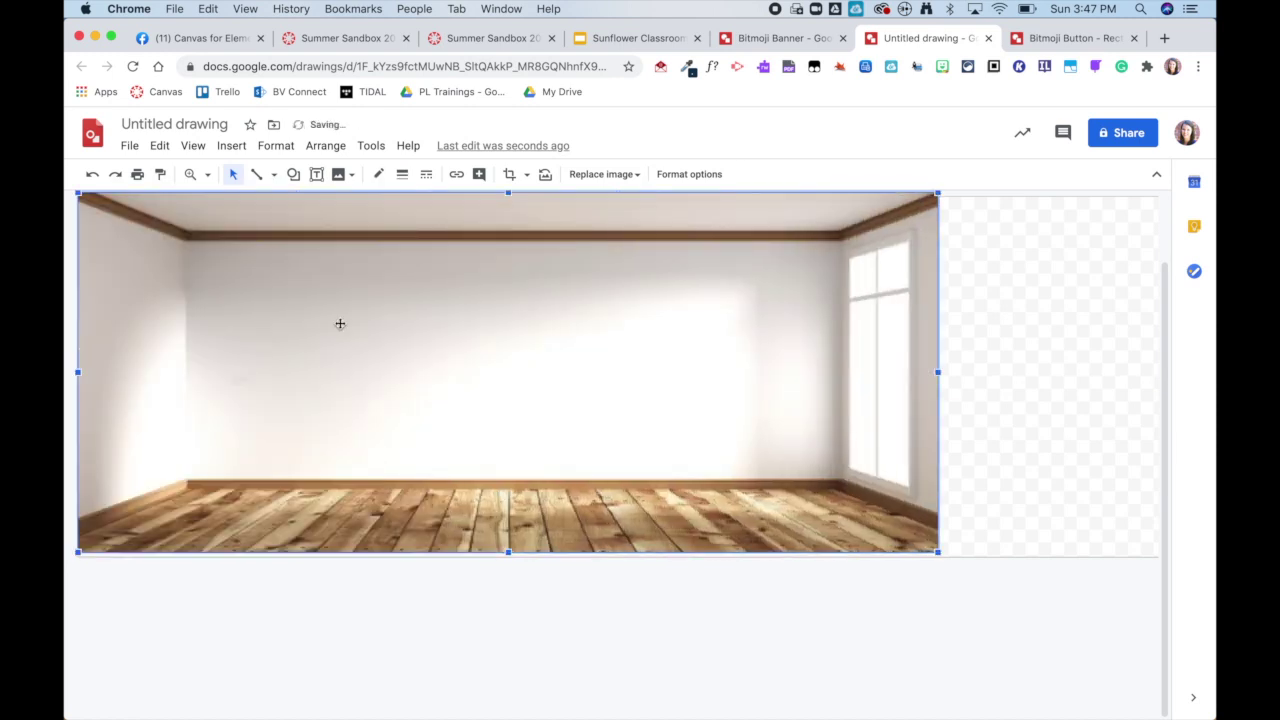
{"action": "left_click_drag", "start_coordinate": [938, 372], "coordinate": [1157, 361]}
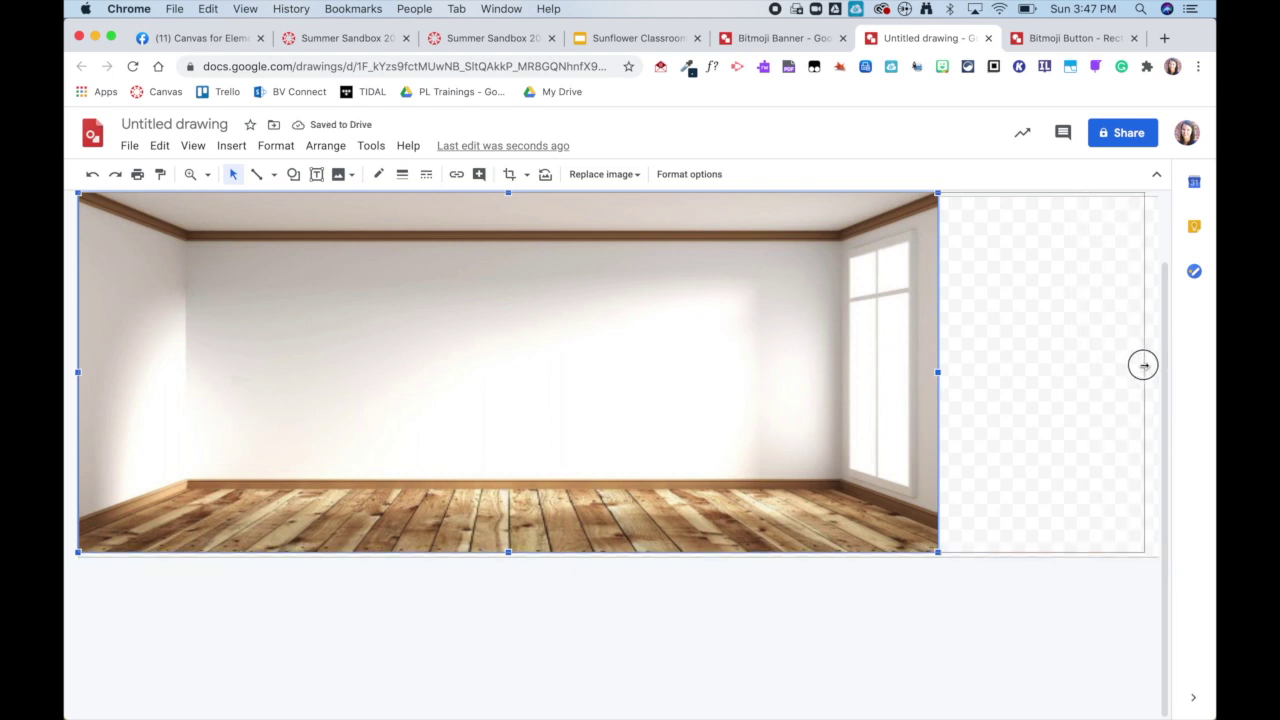
{"action": "left_click_drag", "start_coordinate": [1143, 365], "coordinate": [1157, 368]}
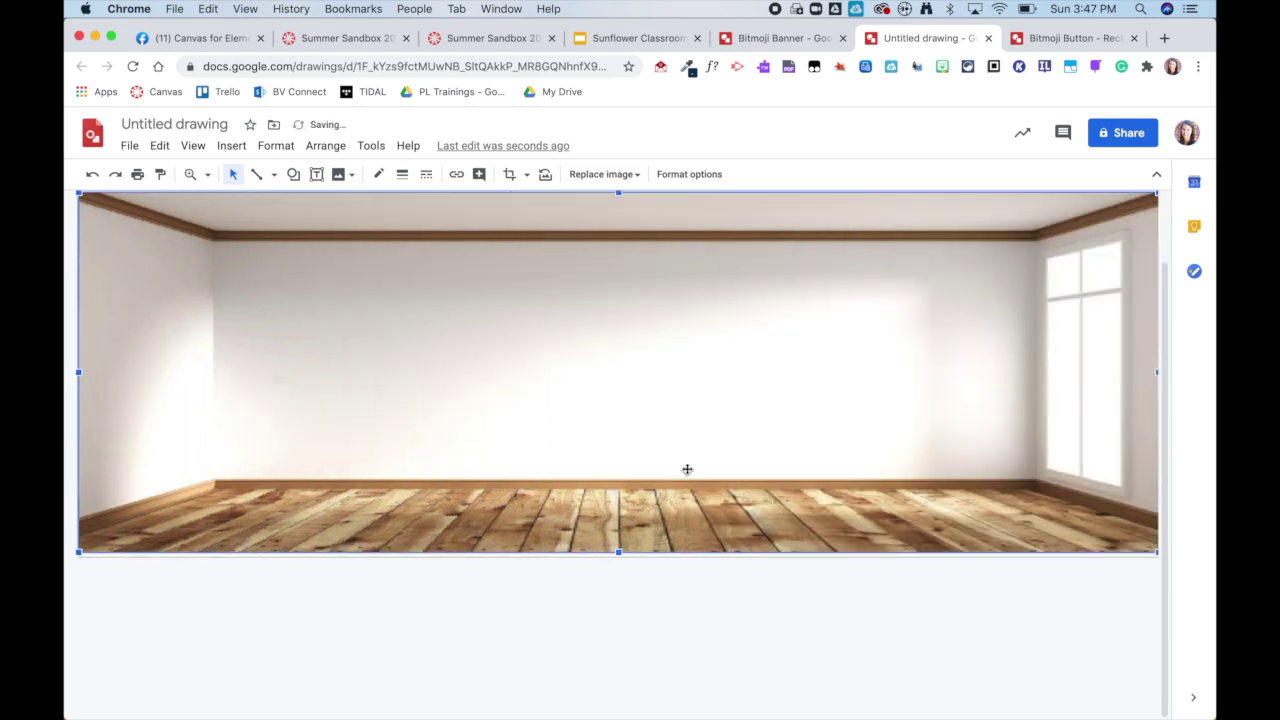
{"action": "mouse_move", "coordinate": [618, 552]}
{"action": "left_mouse_down"}
{"action": "mouse_move", "coordinate": [617, 568]}
{"action": "mouse_move", "coordinate": [618, 557]}
{"action": "left_mouse_up"}
{"action": "left_click", "coordinate": [614, 602]}
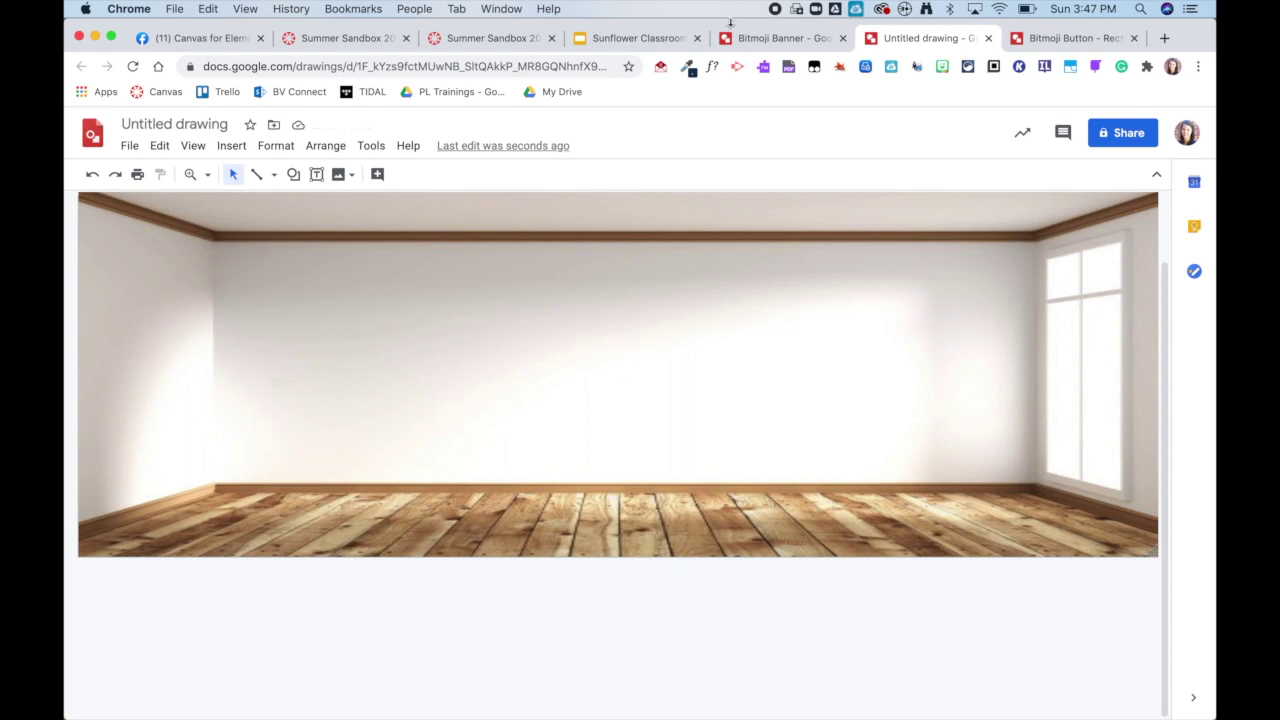
Select every object on the Sunflower Classroom slide and group them with Arrange > Group.
{"action": "left_click", "coordinate": [624, 40]}
{"action": "left_click", "coordinate": [278, 399]}
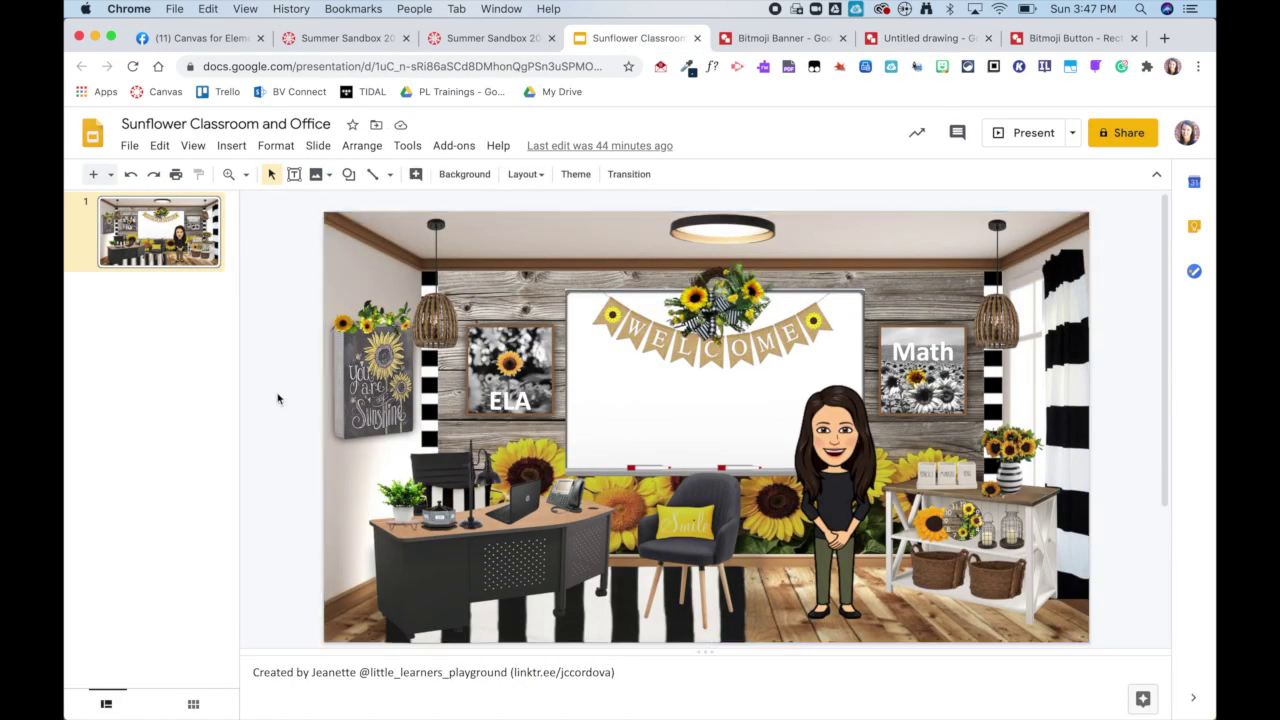
{"action": "key", "text": "super+a"}
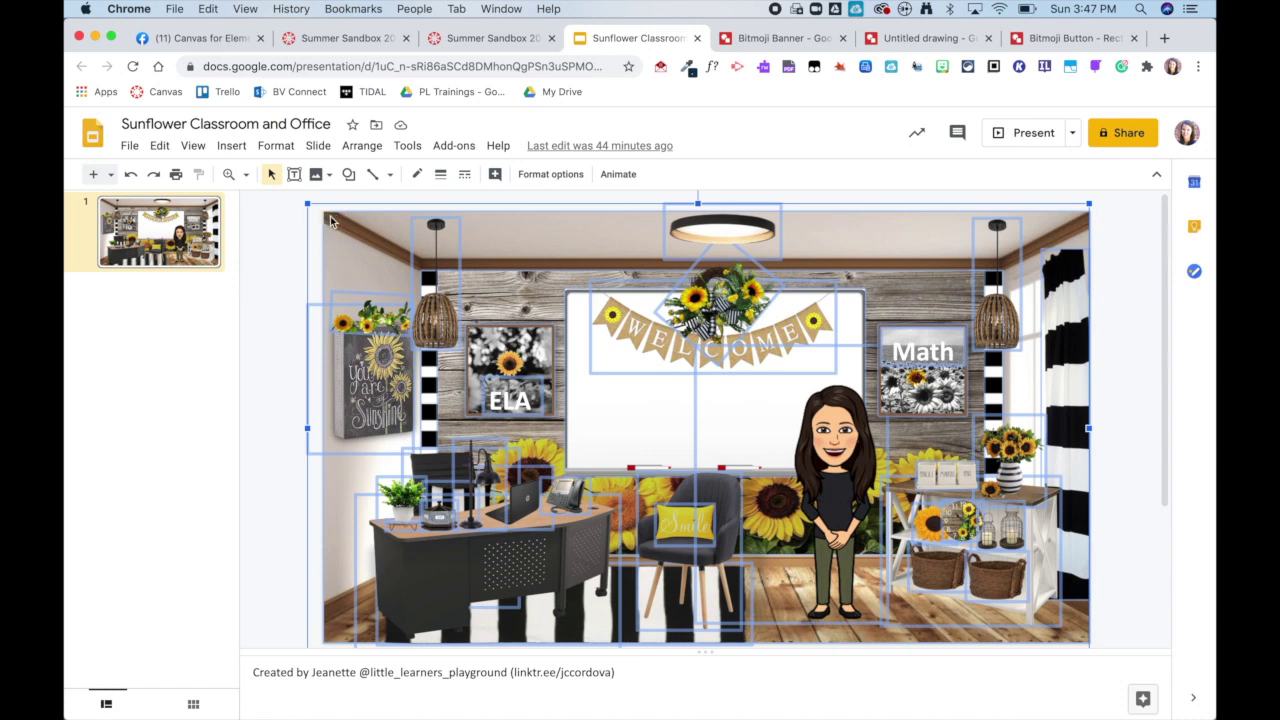
{"action": "left_click", "coordinate": [362, 146]}
{"action": "left_click", "coordinate": [403, 352]}
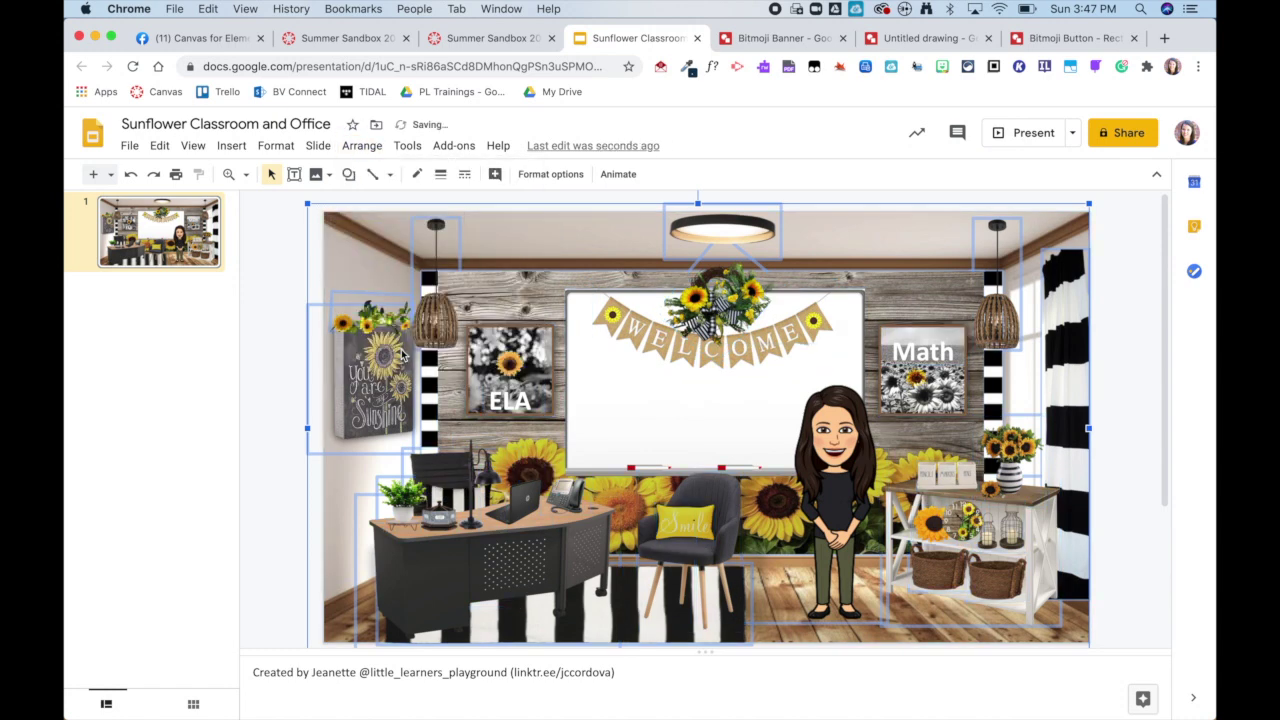
Paste the grouped classroom scene onto the room photo and resize and position it inside the room.
{"action": "left_click", "coordinate": [886, 37]}
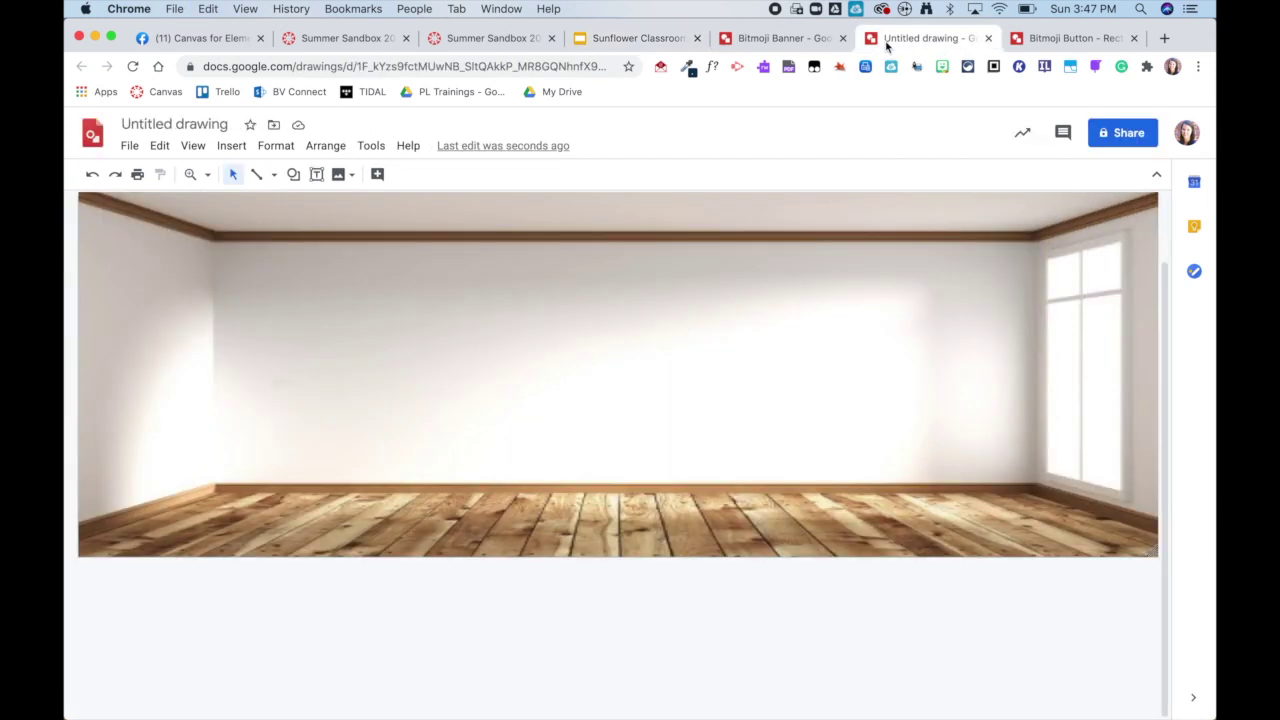
{"action": "key", "text": "super+v"}
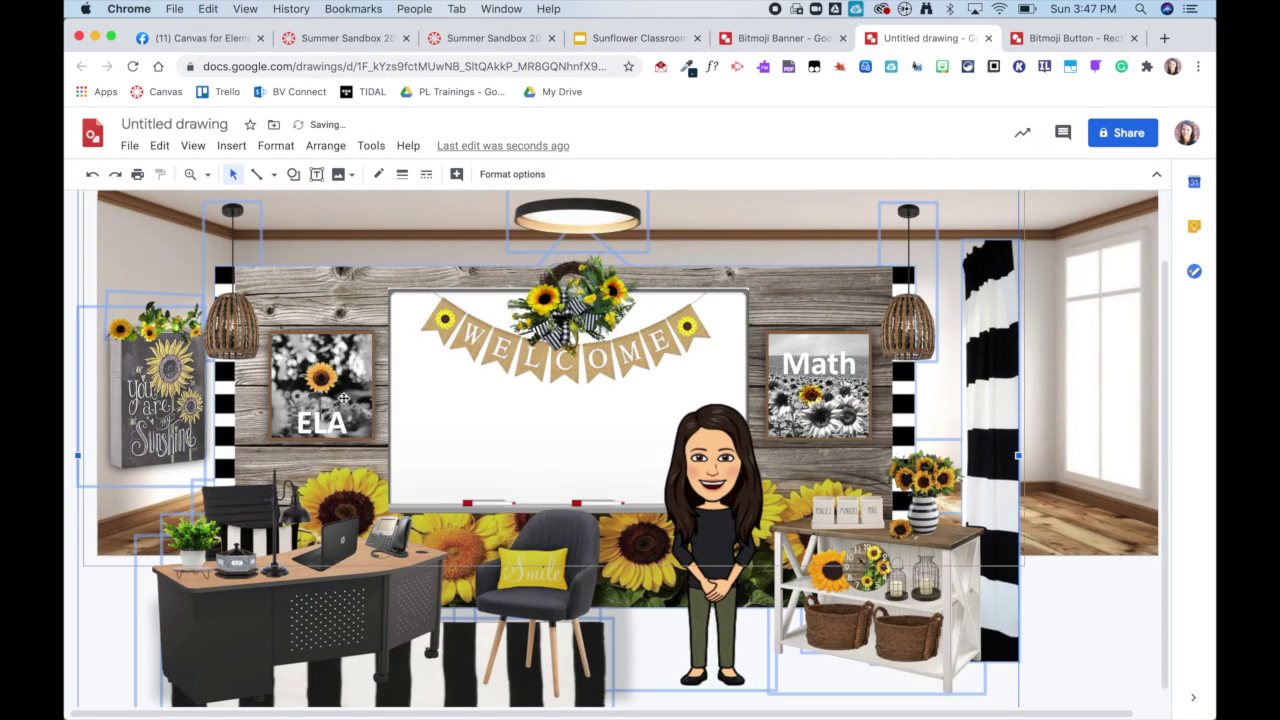
{"action": "left_click_drag", "start_coordinate": [338, 560], "coordinate": [344, 399]}
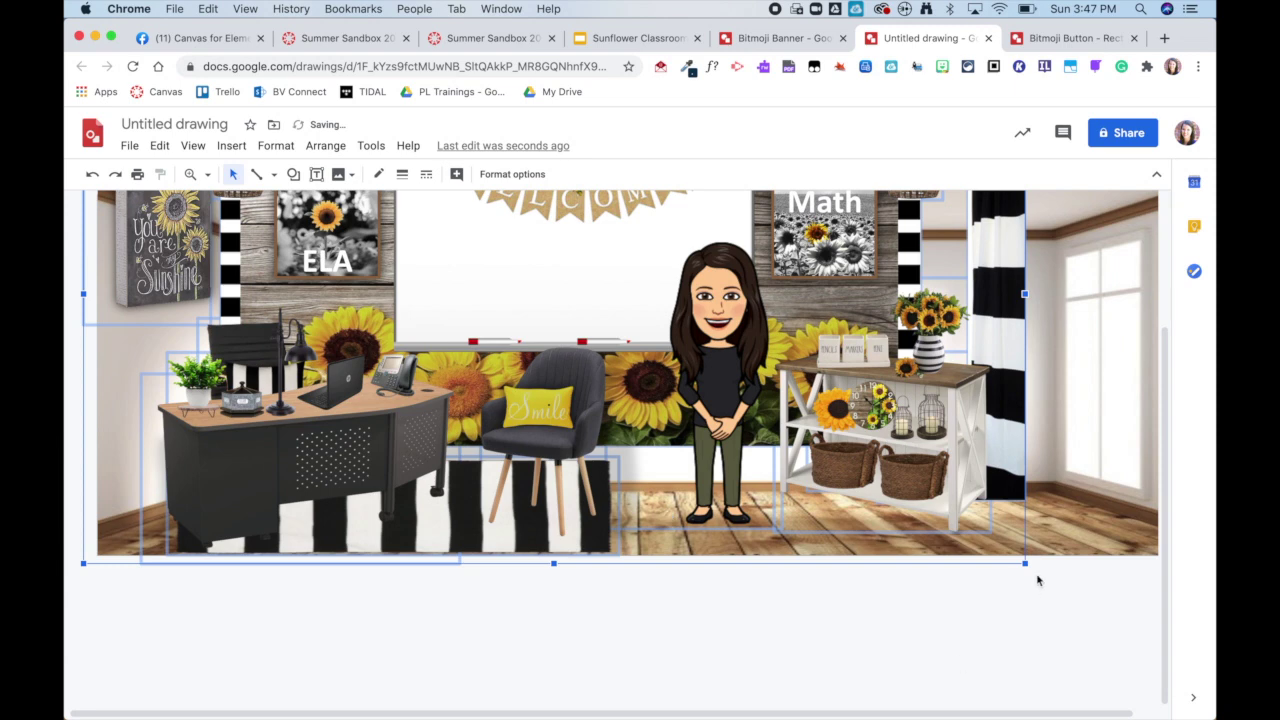
{"action": "left_click_drag", "start_coordinate": [1025, 563], "coordinate": [785, 426]}
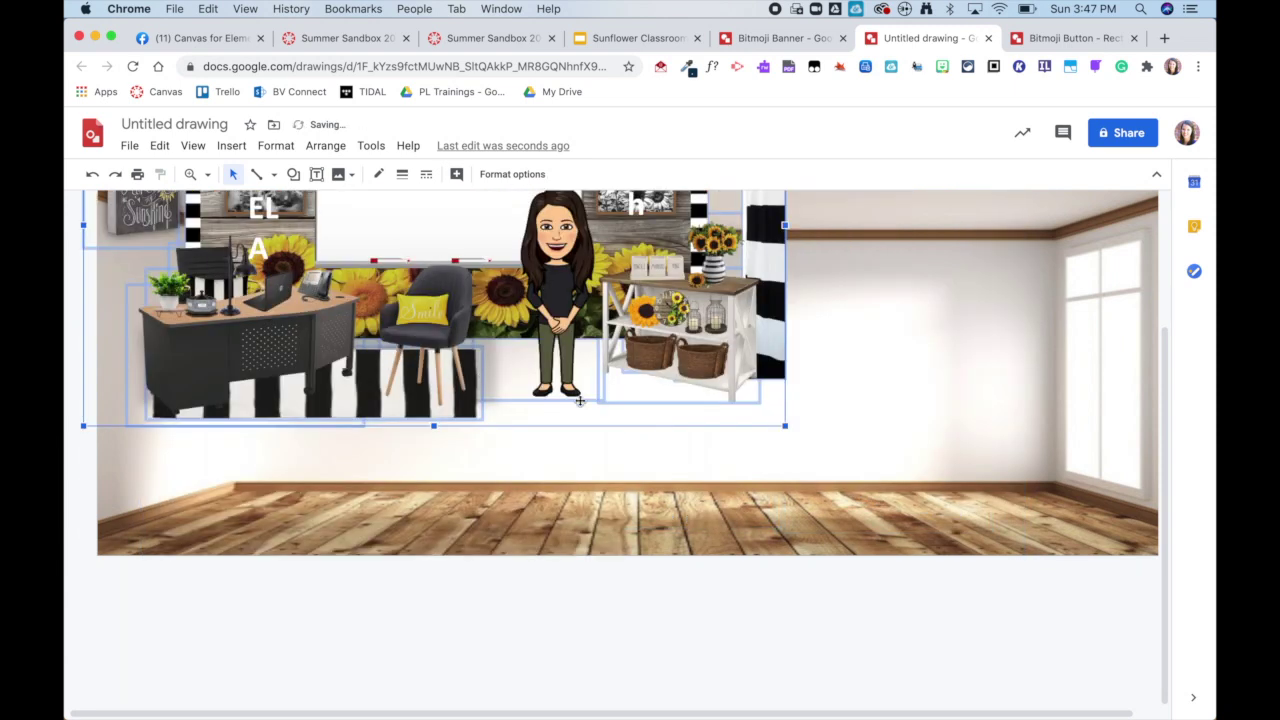
{"action": "left_click_drag", "start_coordinate": [489, 374], "coordinate": [697, 500]}
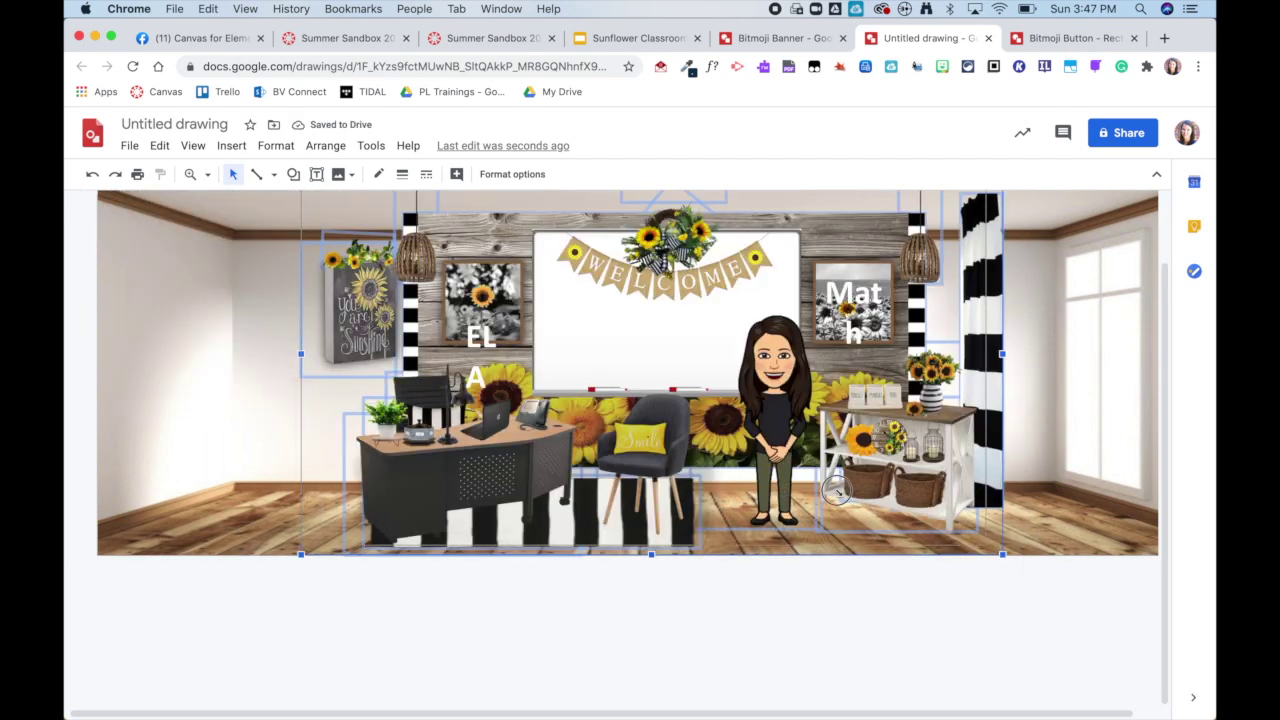
{"action": "left_click_drag", "start_coordinate": [1002, 556], "coordinate": [875, 482]}
{"action": "left_click_drag", "start_coordinate": [660, 434], "coordinate": [708, 511]}
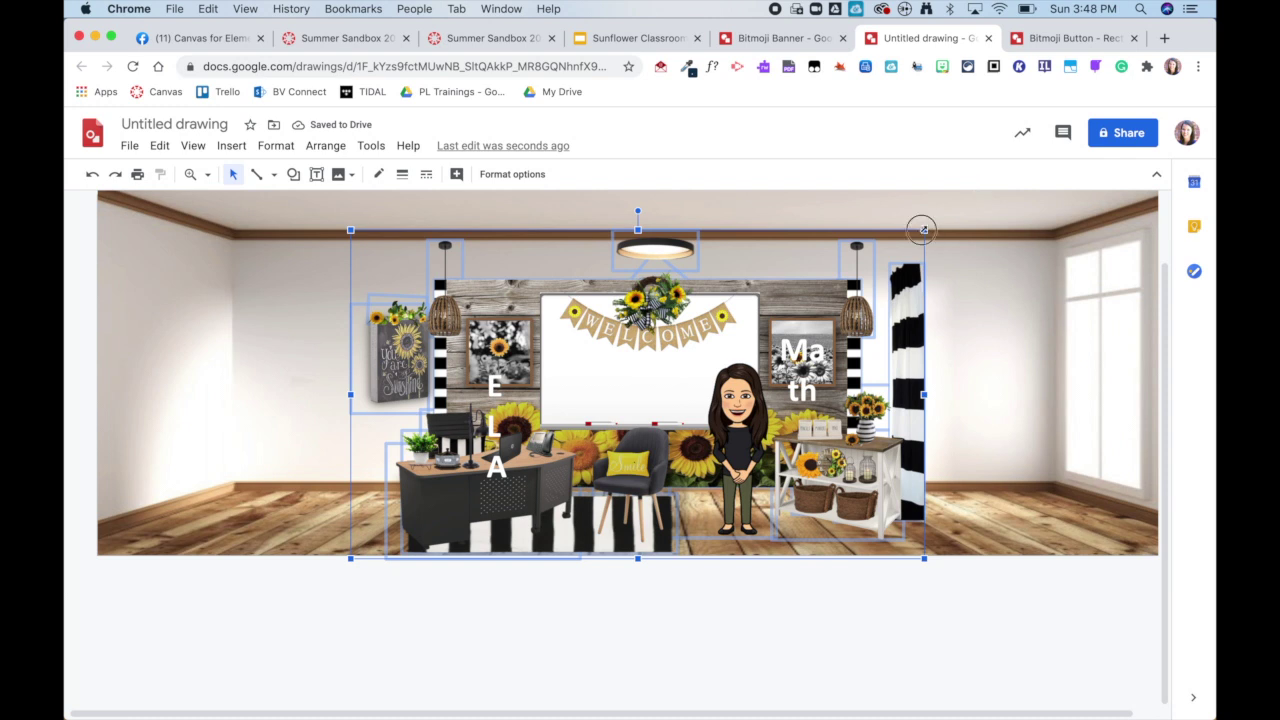
{"action": "left_click_drag", "start_coordinate": [921, 225], "coordinate": [965, 195]}
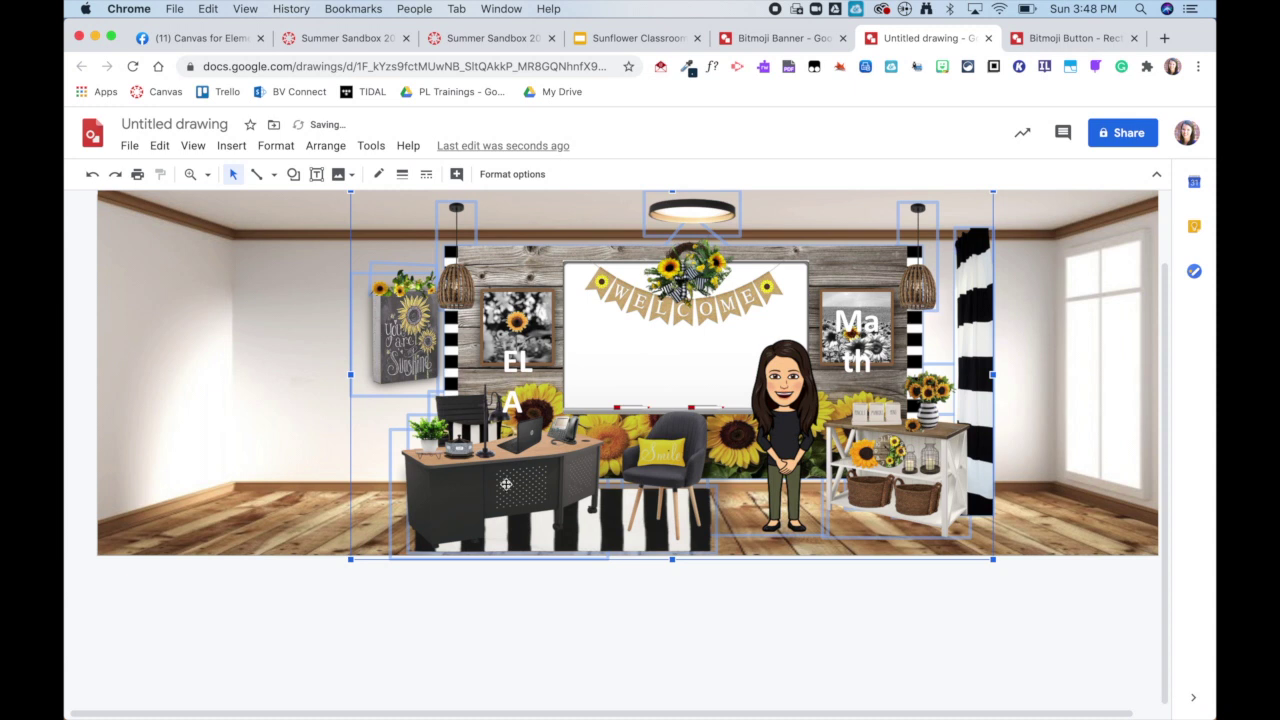
Ungroup the classroom scene and delete the ELA and Math labels.
{"action": "left_click", "coordinate": [325, 145]}
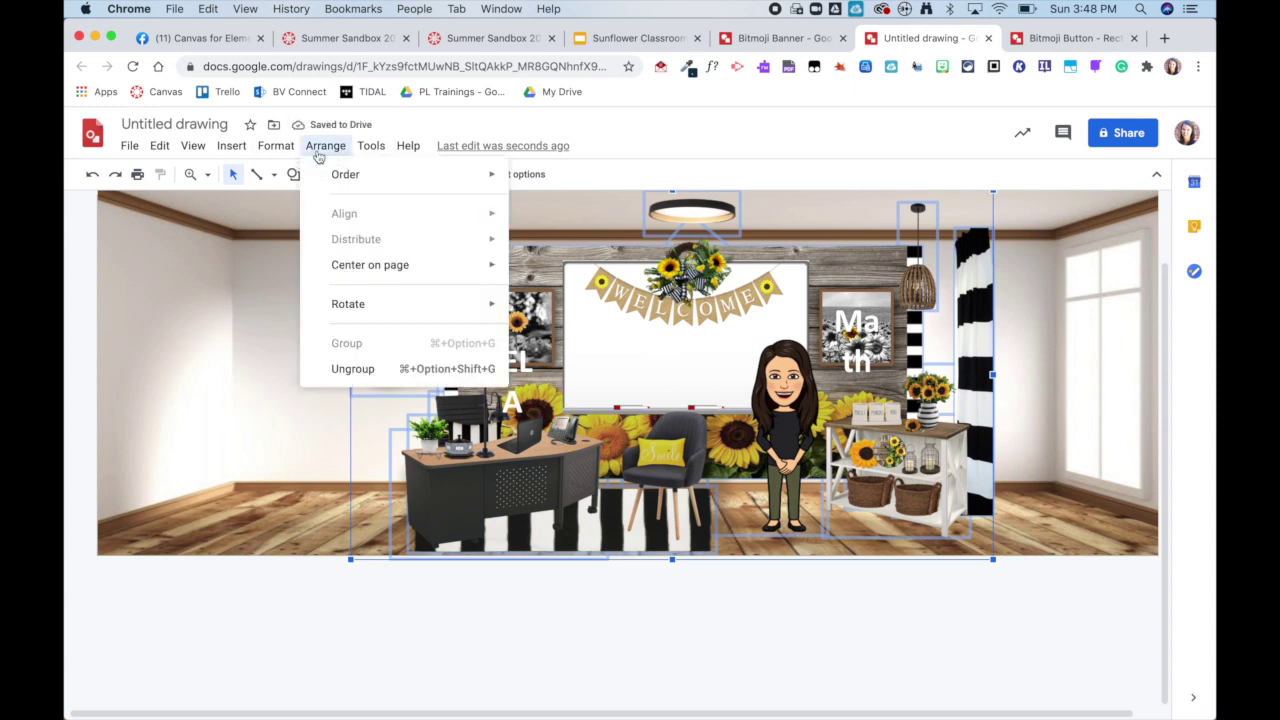
{"action": "left_click", "coordinate": [352, 368]}
{"action": "left_click", "coordinate": [410, 646]}
{"action": "left_click", "coordinate": [522, 358]}
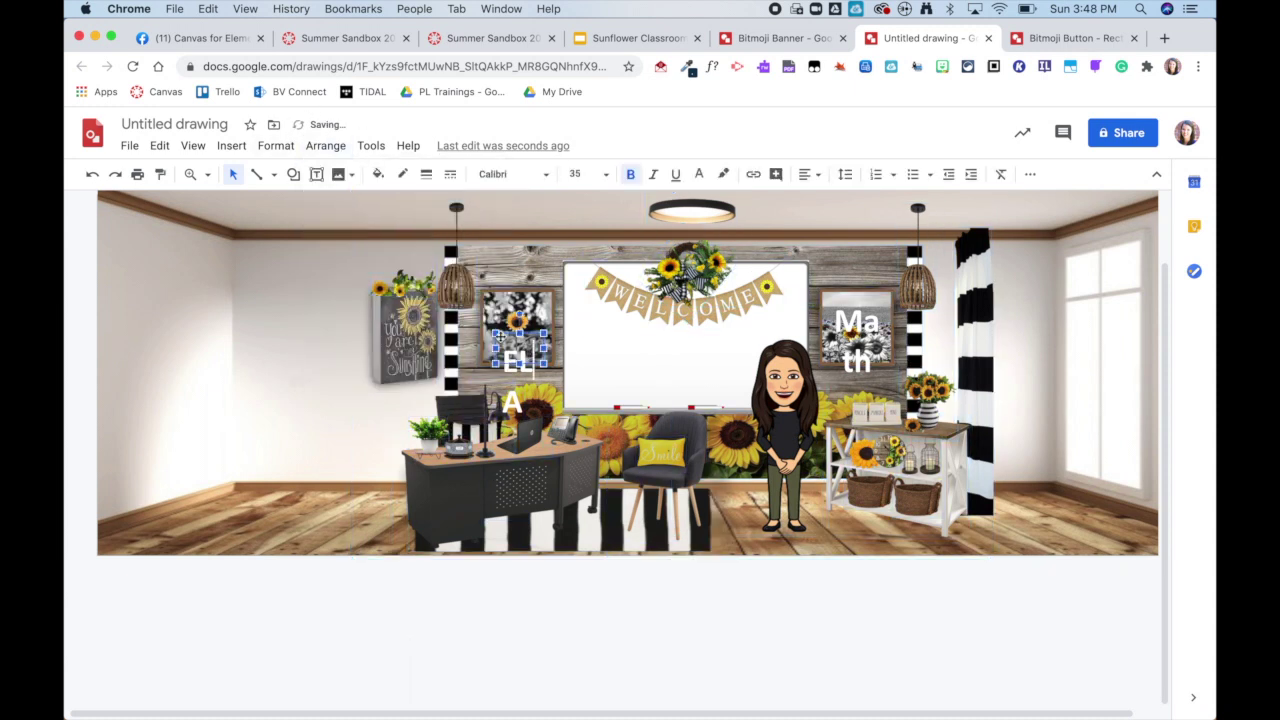
{"action": "key", "text": "BackSpace"}
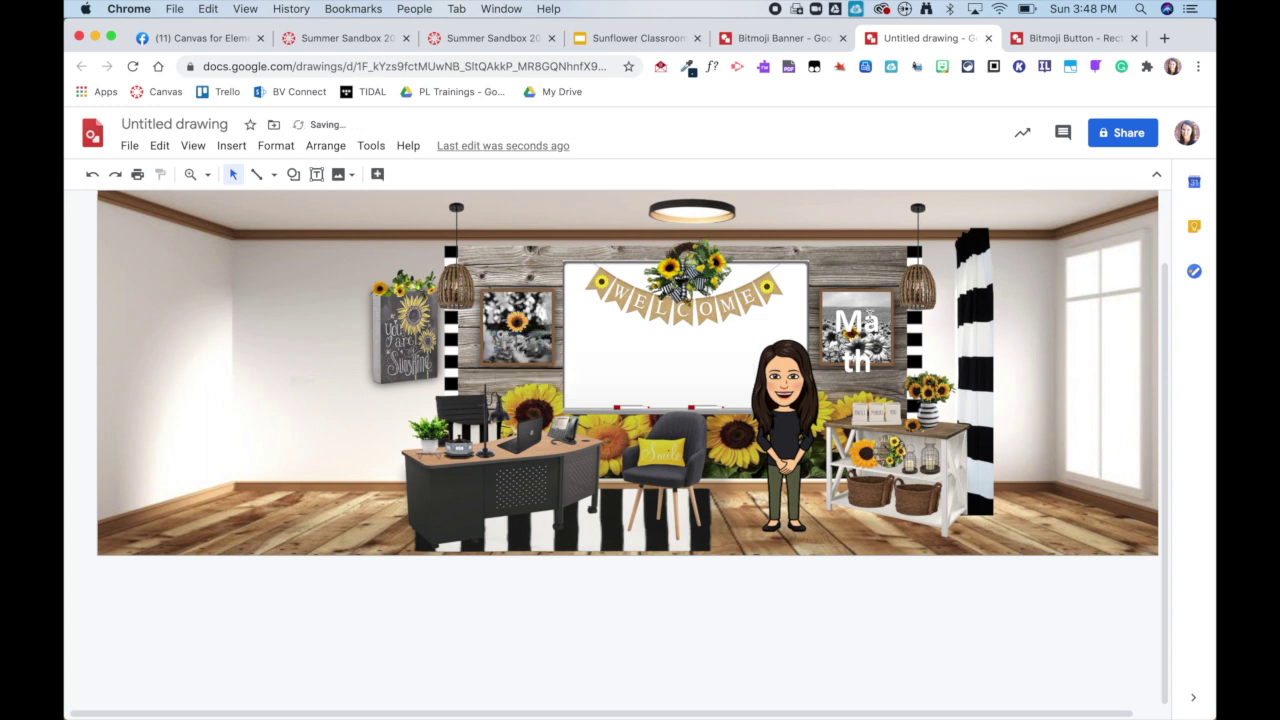
{"action": "left_click", "coordinate": [868, 316]}
{"action": "key", "text": "BackSpace"}
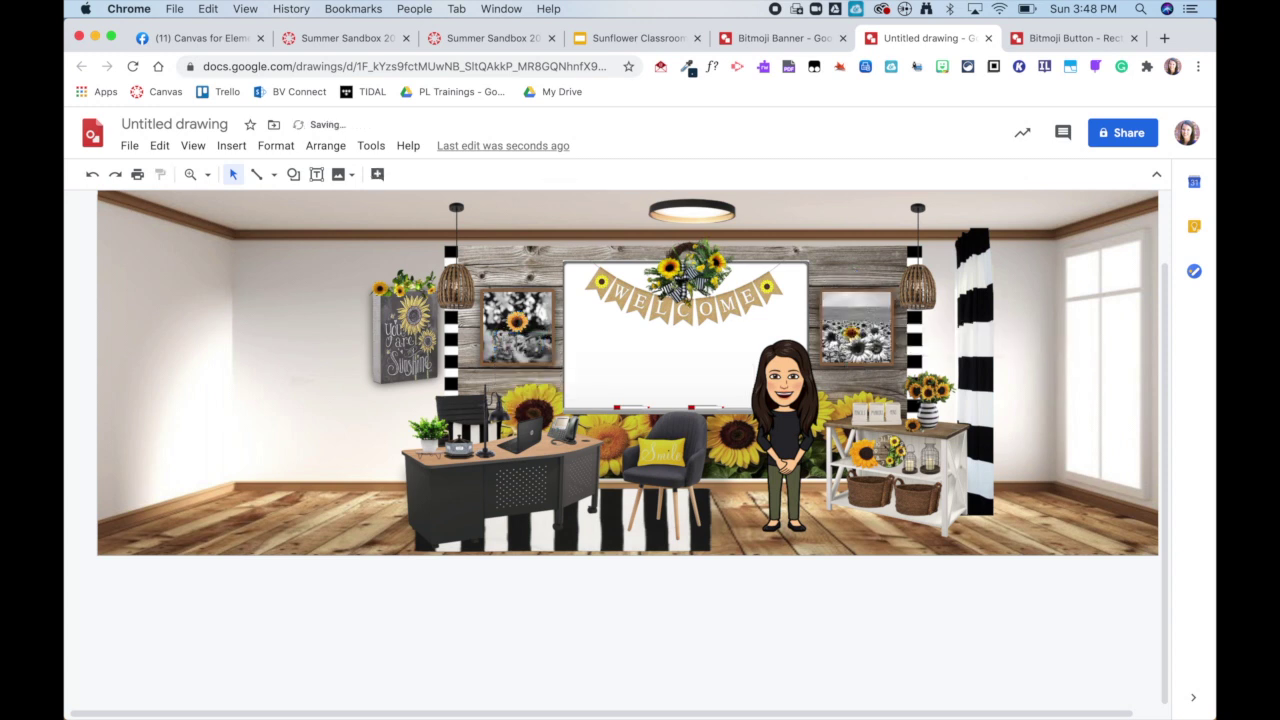
Move the striped curtain over to the right wall beside the window.
{"action": "left_click_drag", "start_coordinate": [966, 371], "coordinate": [1130, 365]}
{"action": "left_click", "coordinate": [1002, 651]}
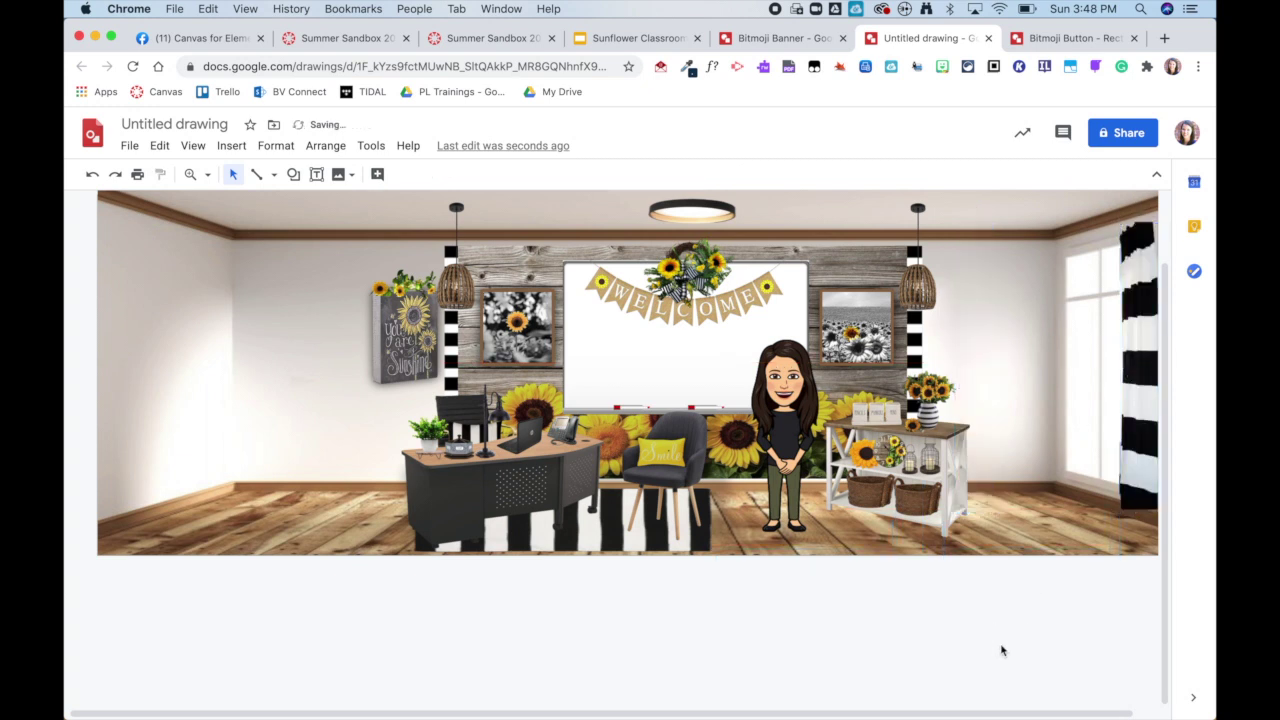
{"action": "left_click", "coordinate": [786, 40]}
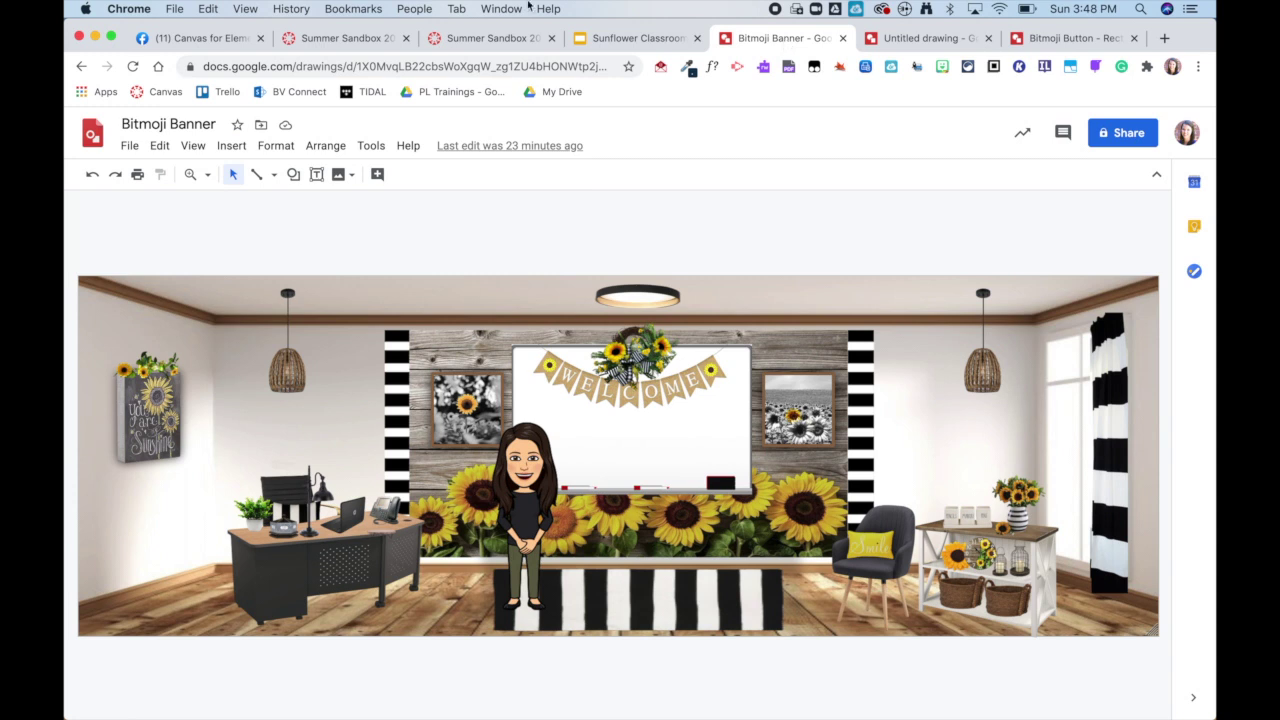
Download the Bitmoji Banner as a PNG image (.png).
{"action": "left_click", "coordinate": [129, 145]}
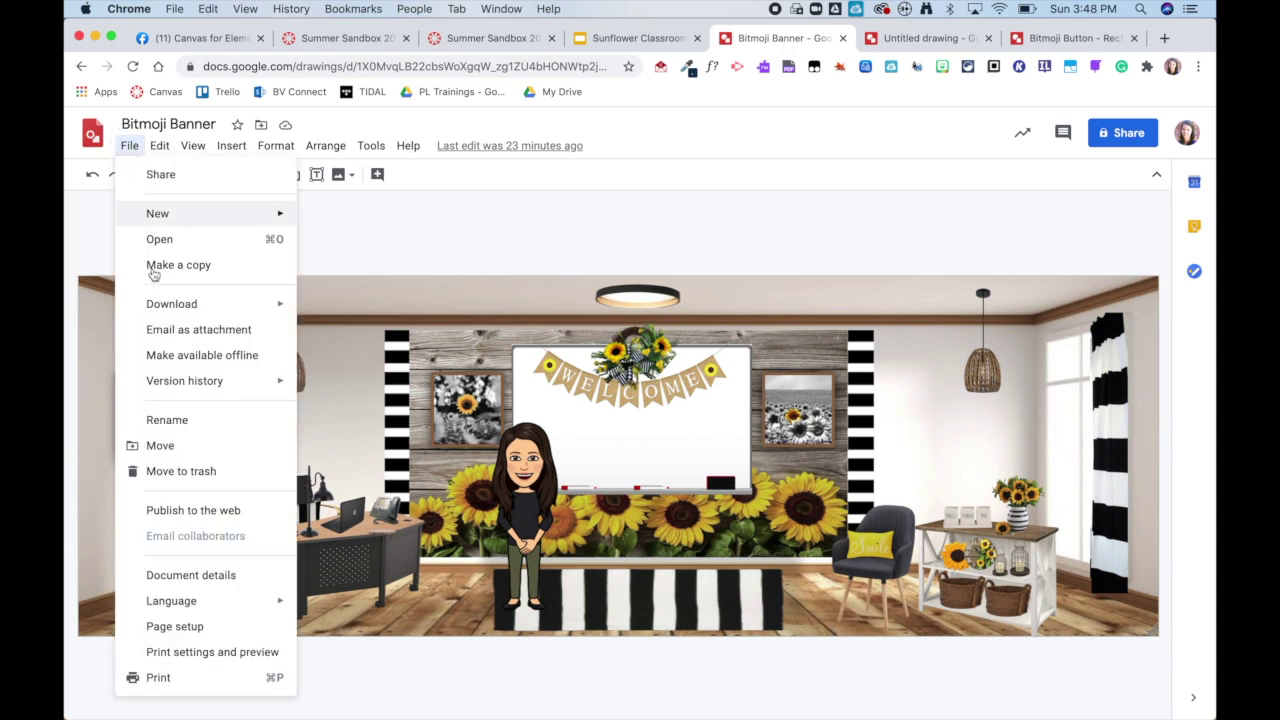
{"action": "mouse_move", "coordinate": [168, 304]}
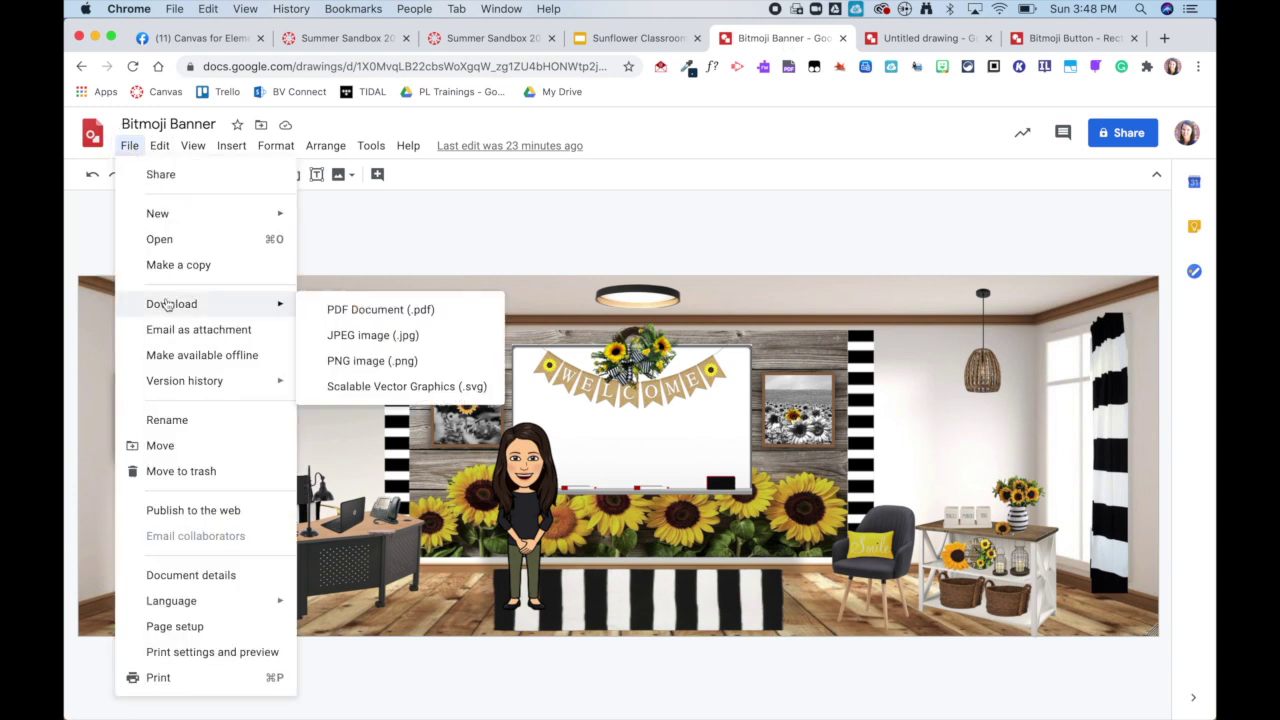
{"action": "left_click", "coordinate": [360, 361]}
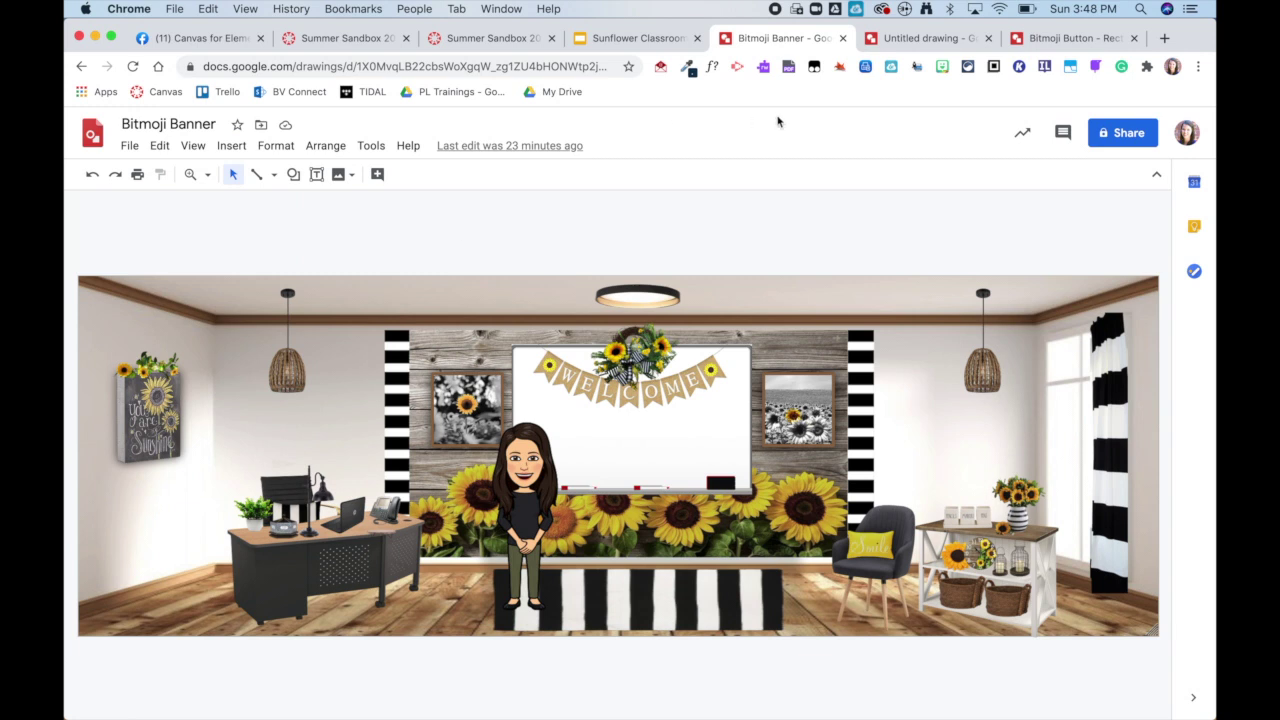
Look over the MATH button drawing and Sunflower slides, then return to the Summer Sandbox 2020 course.
{"action": "left_click", "coordinate": [1016, 38]}
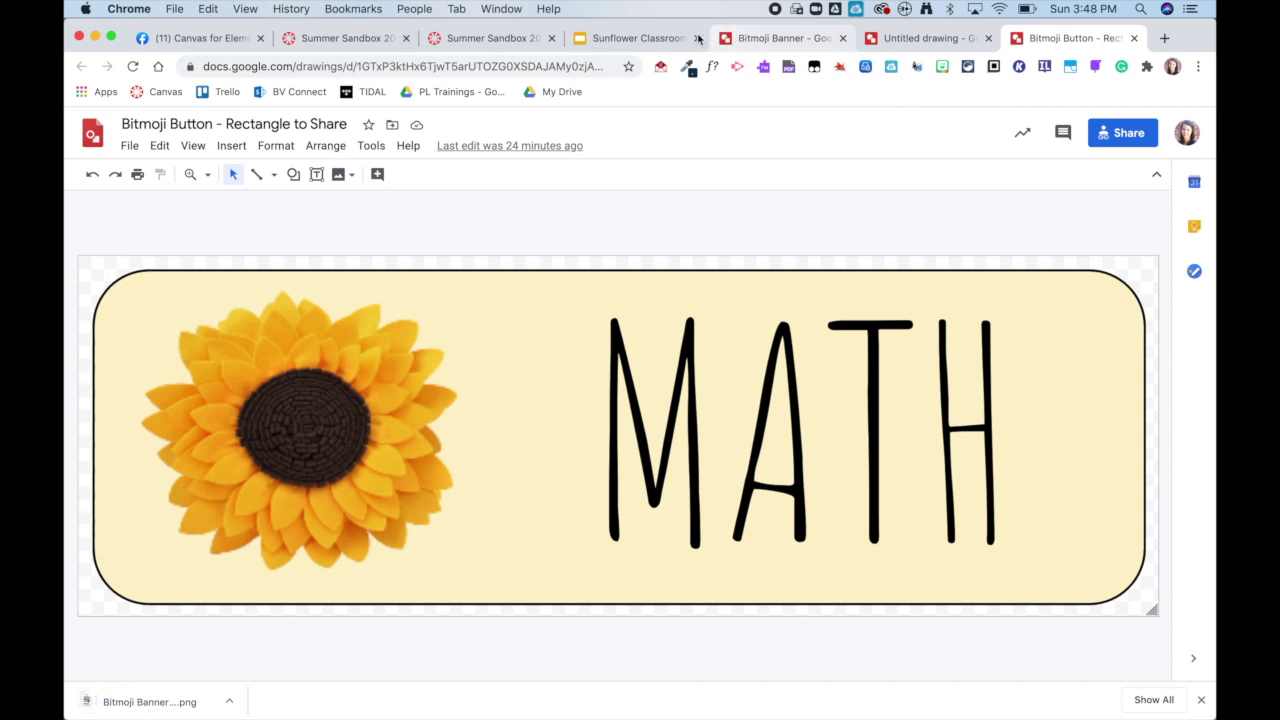
{"action": "left_click", "coordinate": [660, 40]}
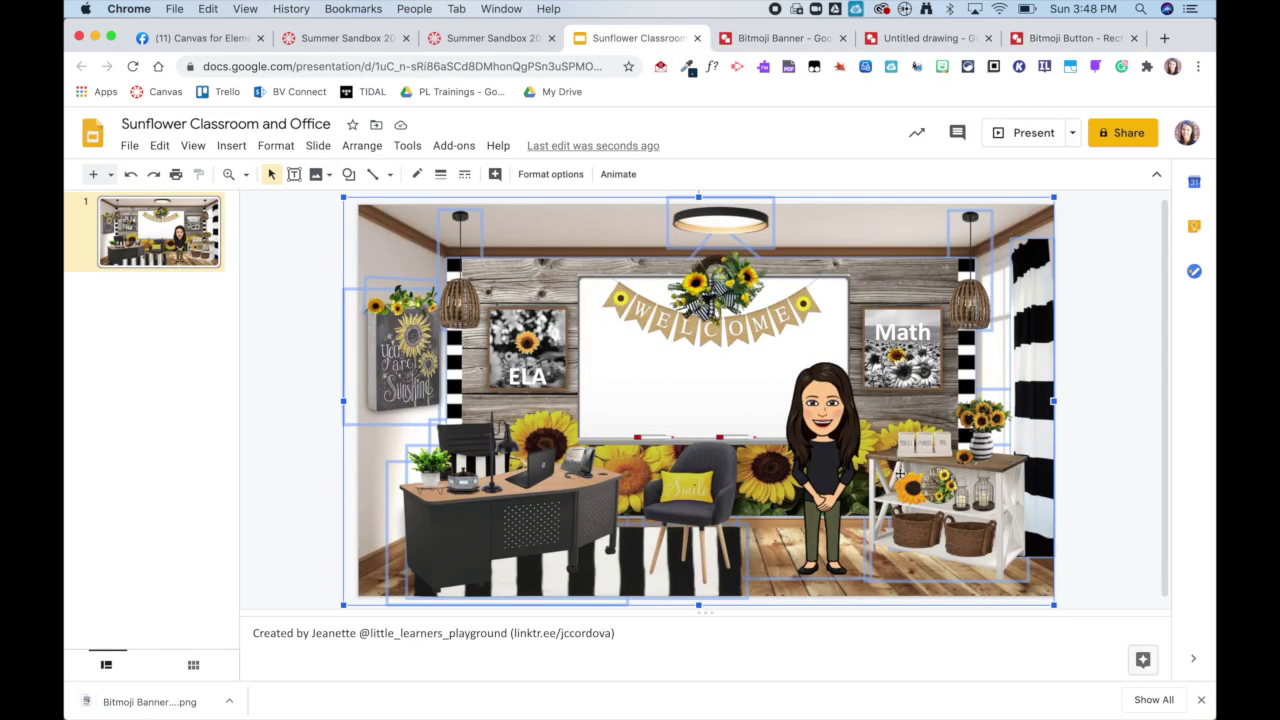
{"action": "left_click", "coordinate": [1072, 40]}
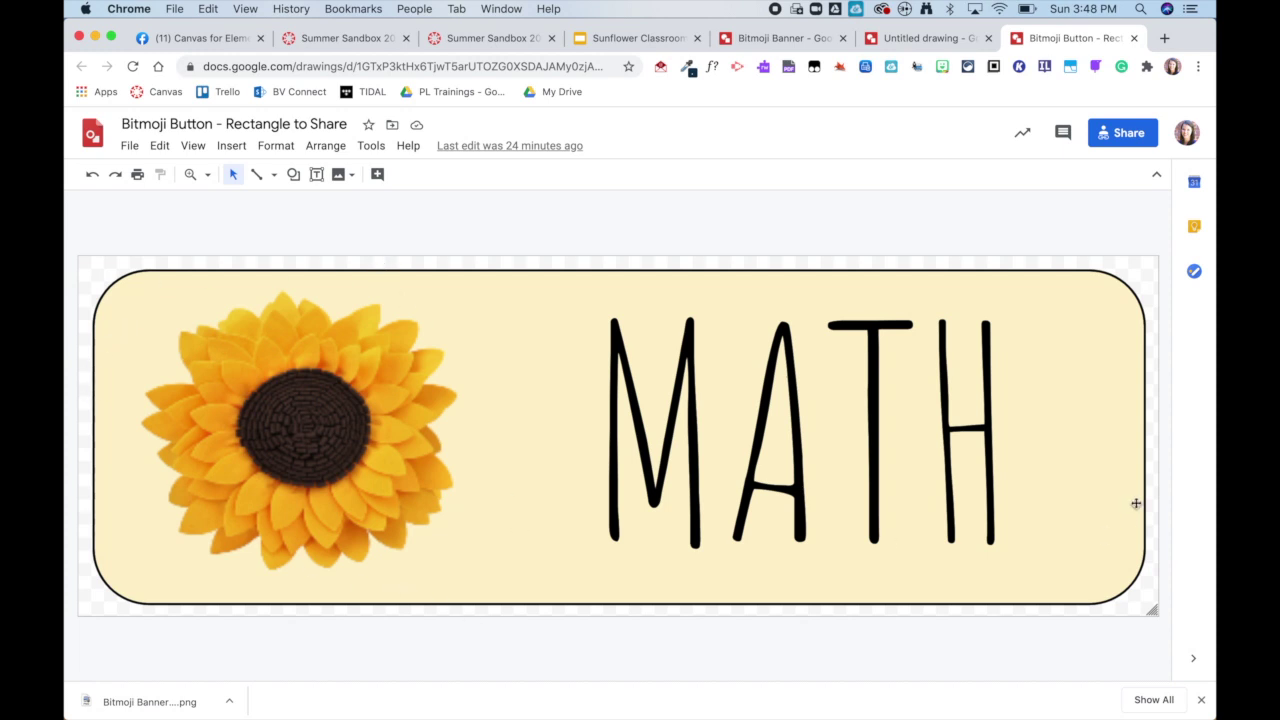
{"action": "left_click", "coordinate": [453, 45]}
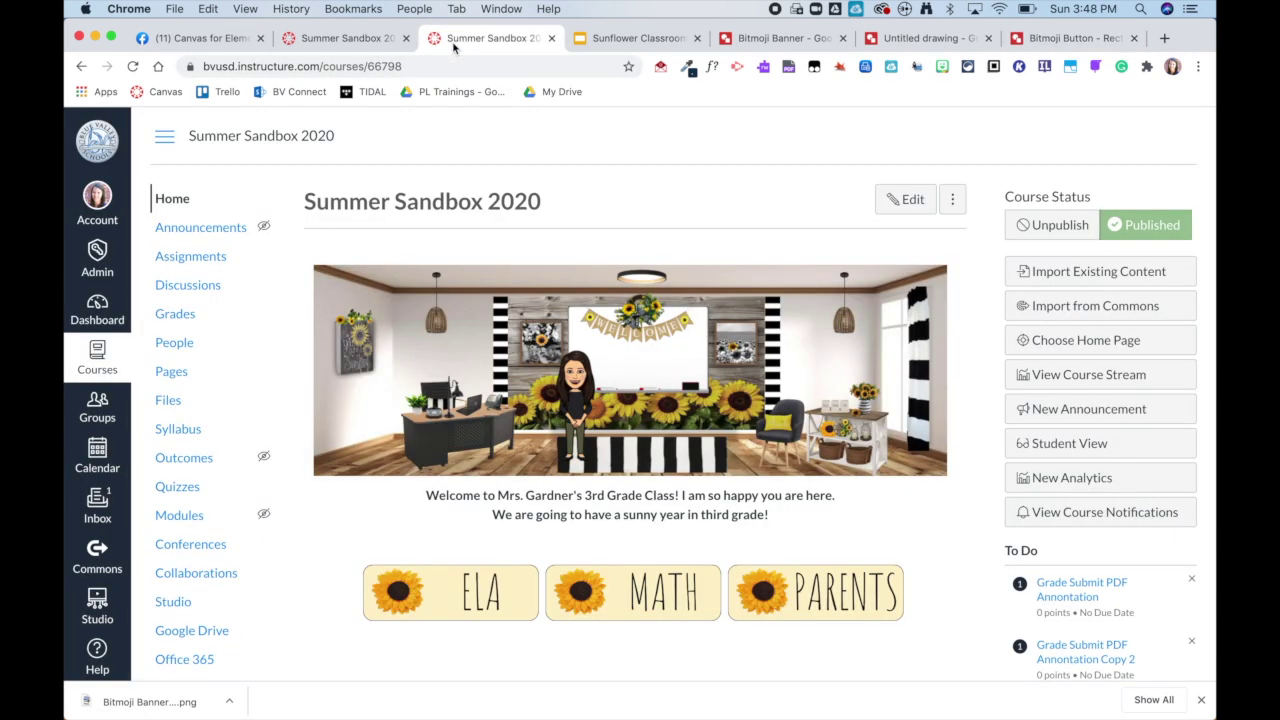
Edit the Bitmoji Home Page, delete the old banner image and make the editor taller.
{"action": "left_click", "coordinate": [900, 200]}
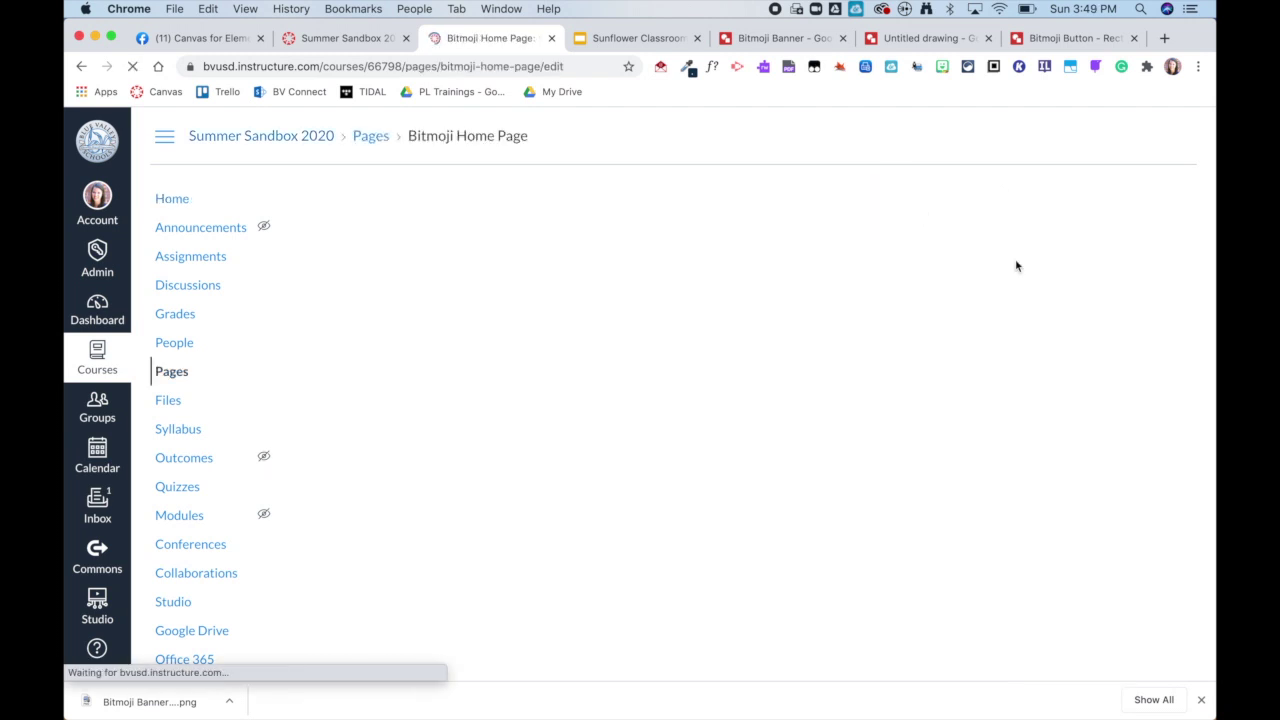
{"action": "left_click", "coordinate": [1202, 703]}
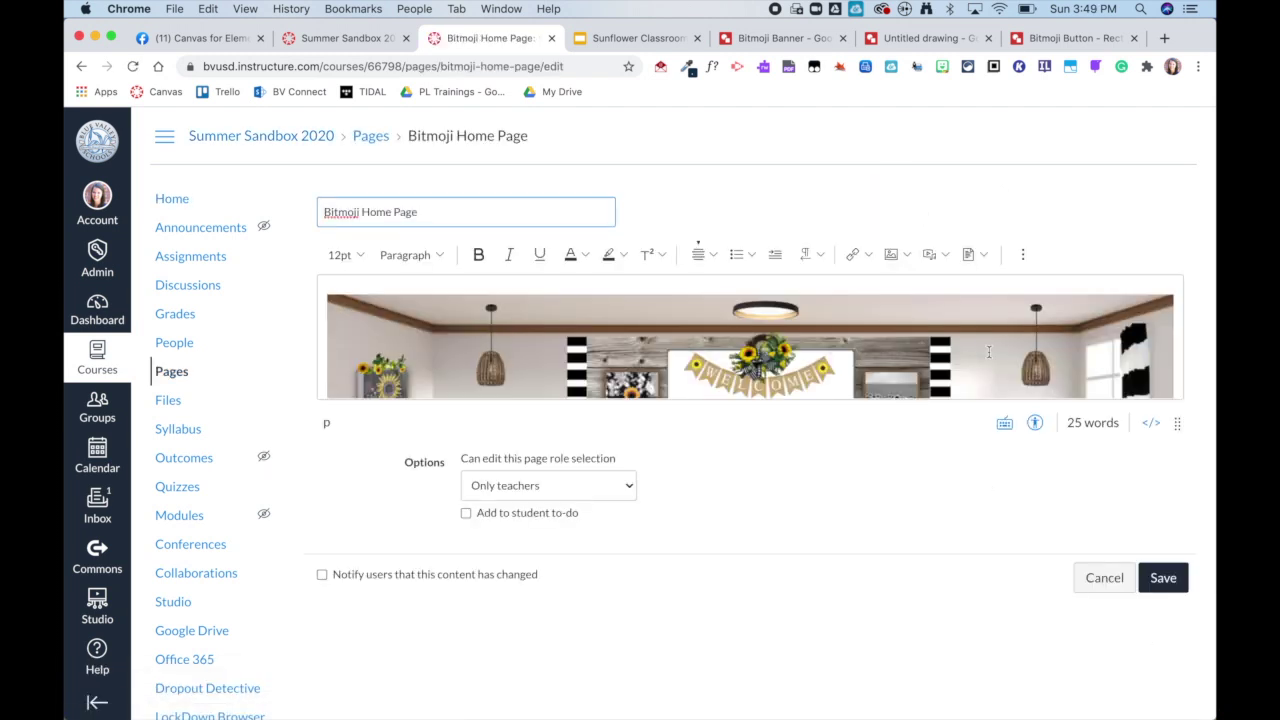
{"action": "left_click", "coordinate": [1015, 280]}
{"action": "key", "text": "BackSpace"}
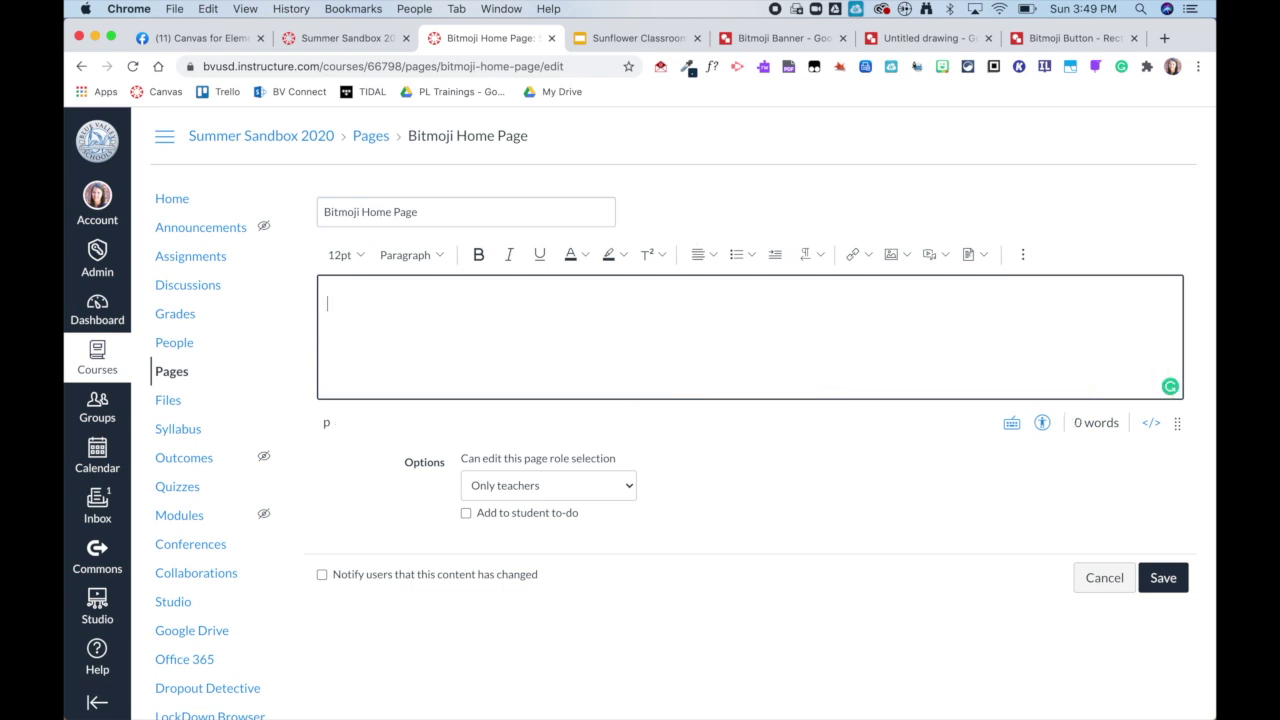
{"action": "left_click_drag", "start_coordinate": [1174, 429], "coordinate": [1170, 699]}
Upload Bitmoji Banner (2).png into the page body and submit it.
{"action": "left_click", "coordinate": [490, 323]}
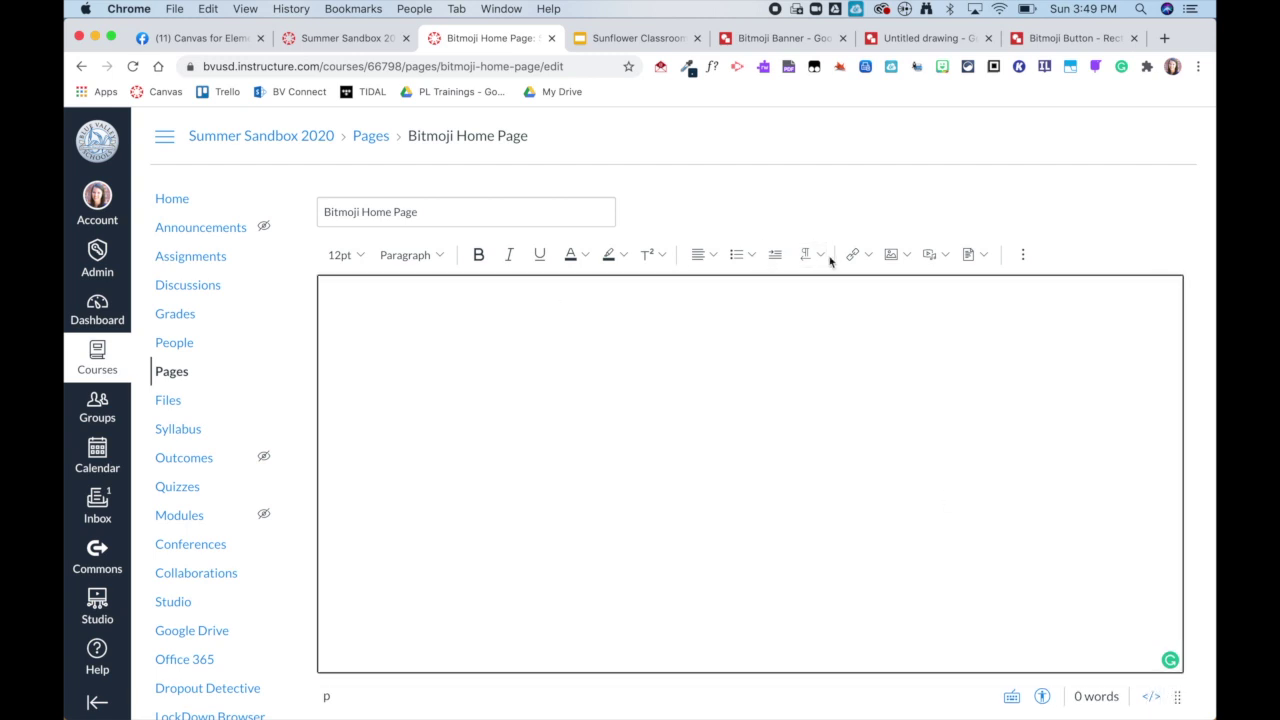
{"action": "left_click", "coordinate": [895, 255]}
{"action": "left_click", "coordinate": [903, 287]}
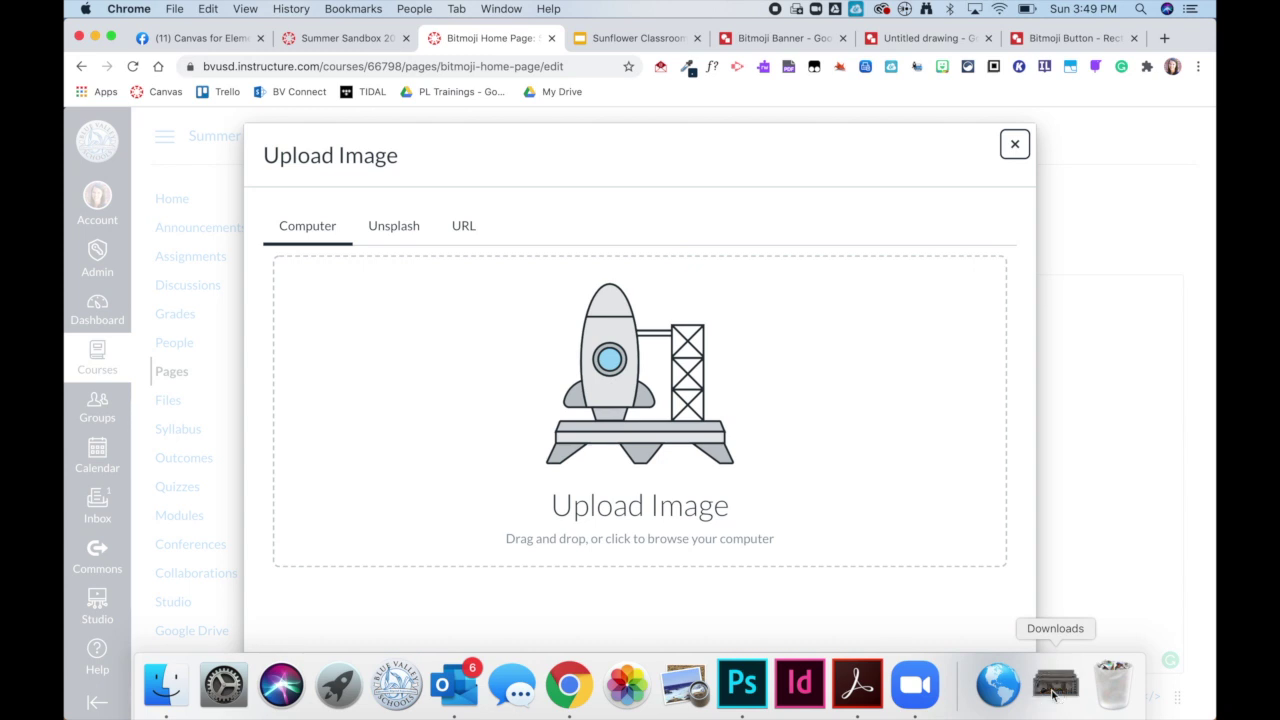
{"action": "left_click", "coordinate": [1052, 694]}
{"action": "left_click_drag", "start_coordinate": [1050, 627], "coordinate": [645, 404]}
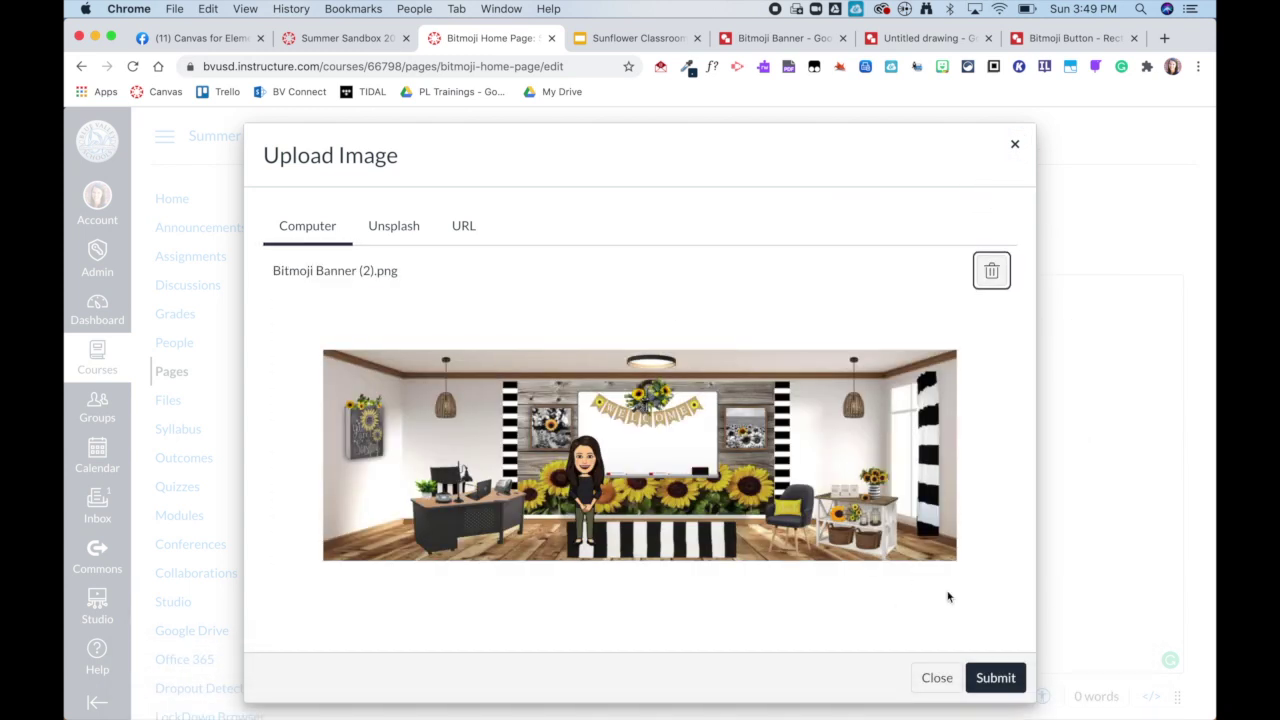
{"action": "left_click", "coordinate": [995, 678]}
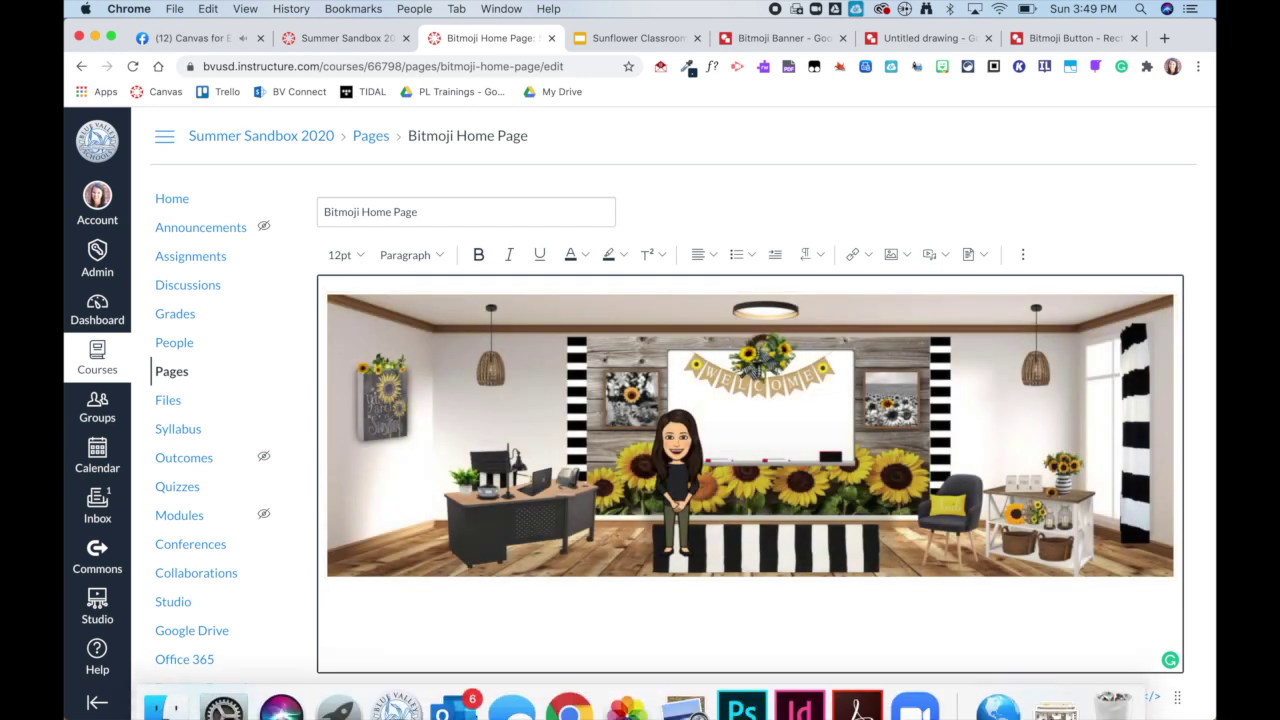
{"action": "left_click", "coordinate": [1056, 686]}
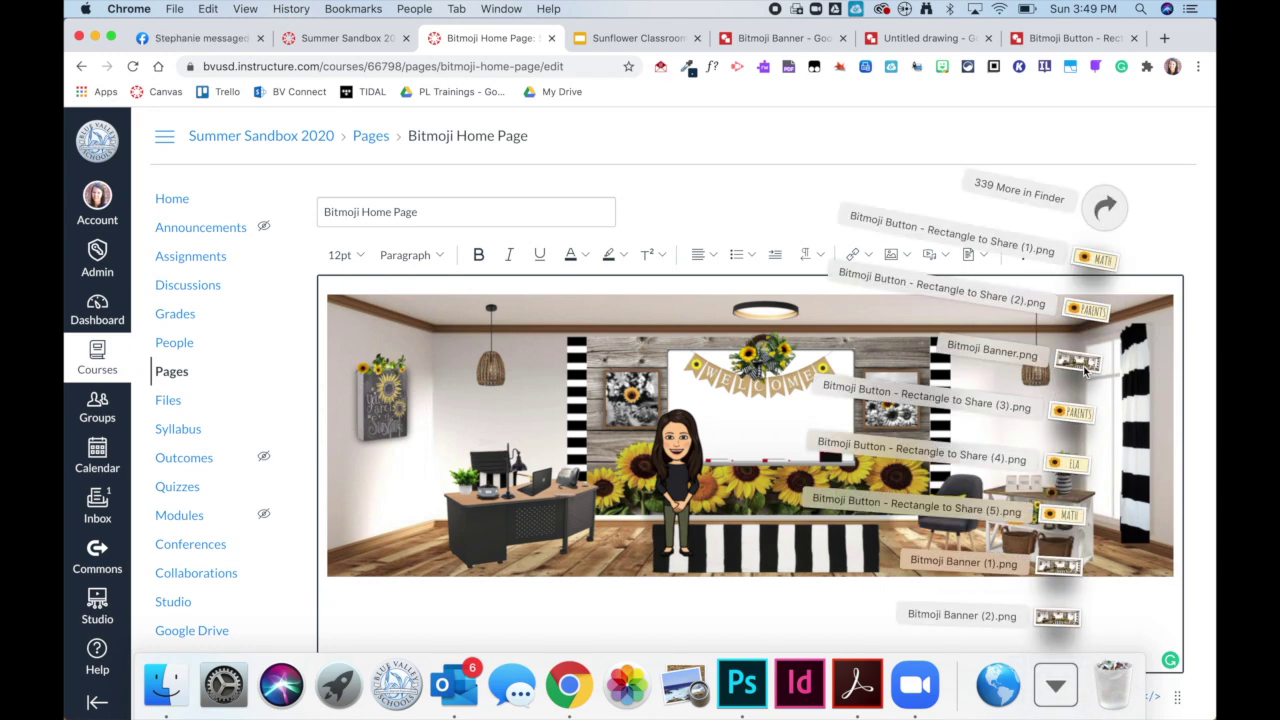
{"action": "left_click", "coordinate": [703, 276]}
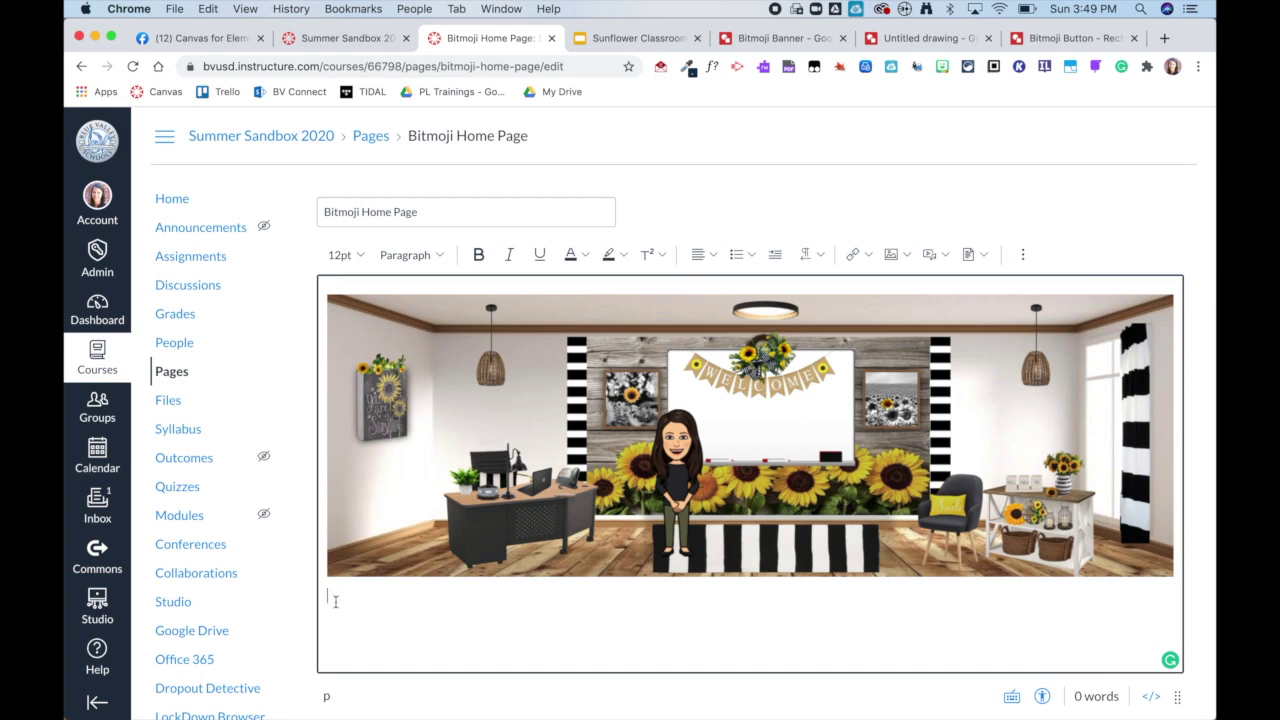
{"action": "left_click", "coordinate": [932, 262]}
{"action": "left_click", "coordinate": [926, 284]}
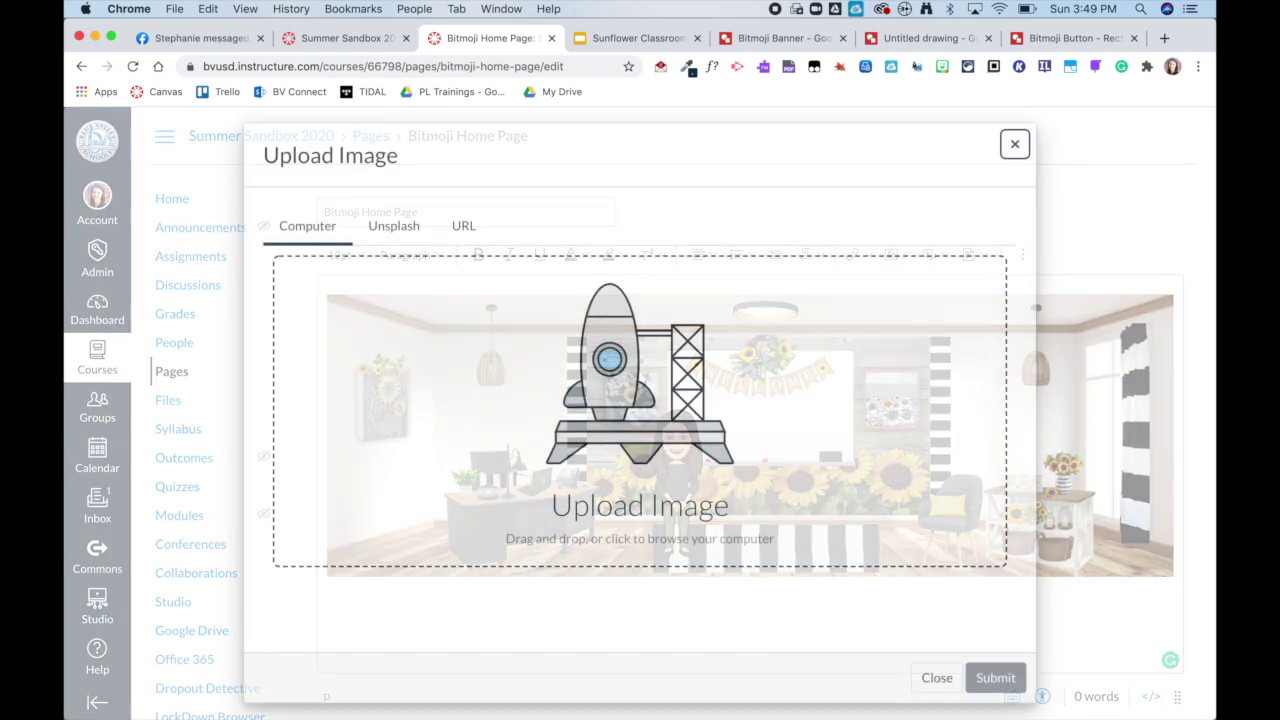
{"action": "mouse_move", "coordinate": [1079, 716]}
{"action": "left_click", "coordinate": [1052, 698]}
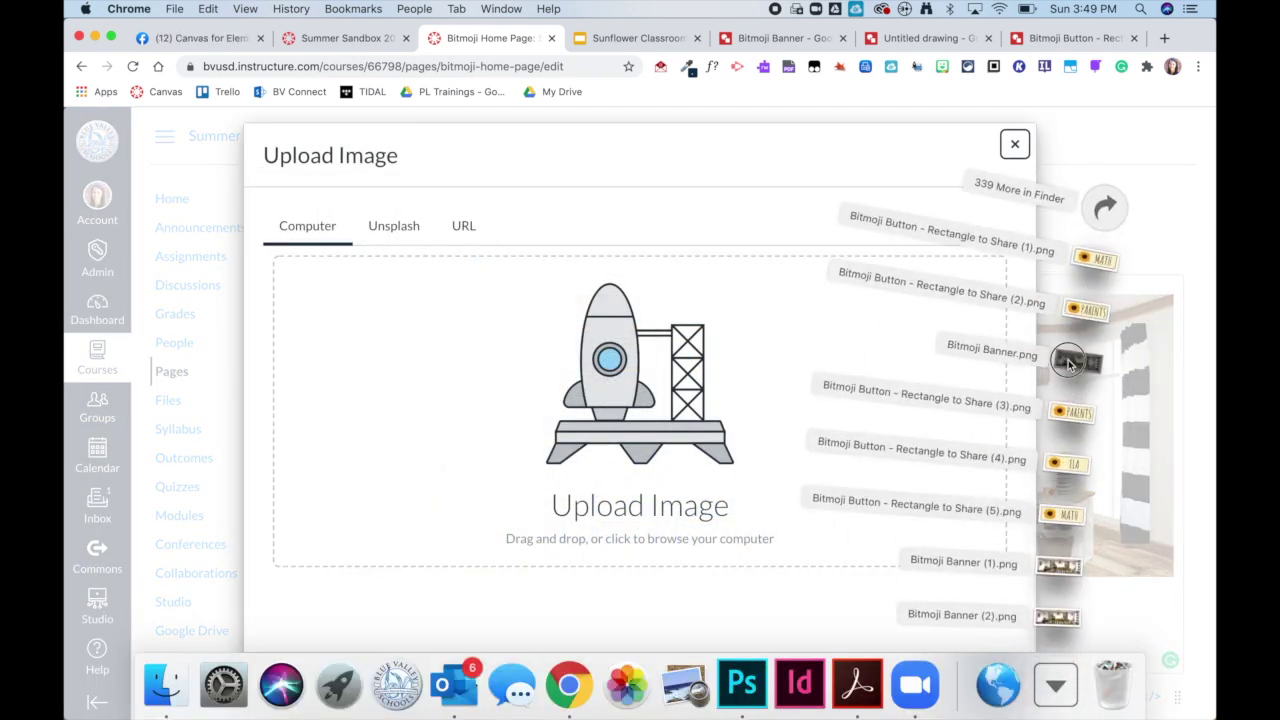
{"action": "left_click_drag", "start_coordinate": [1068, 372], "coordinate": [635, 388]}
{"action": "left_click", "coordinate": [995, 677]}
{"action": "scroll", "coordinate": [747, 544], "scroll_direction": "down", "scroll_amount": 2}
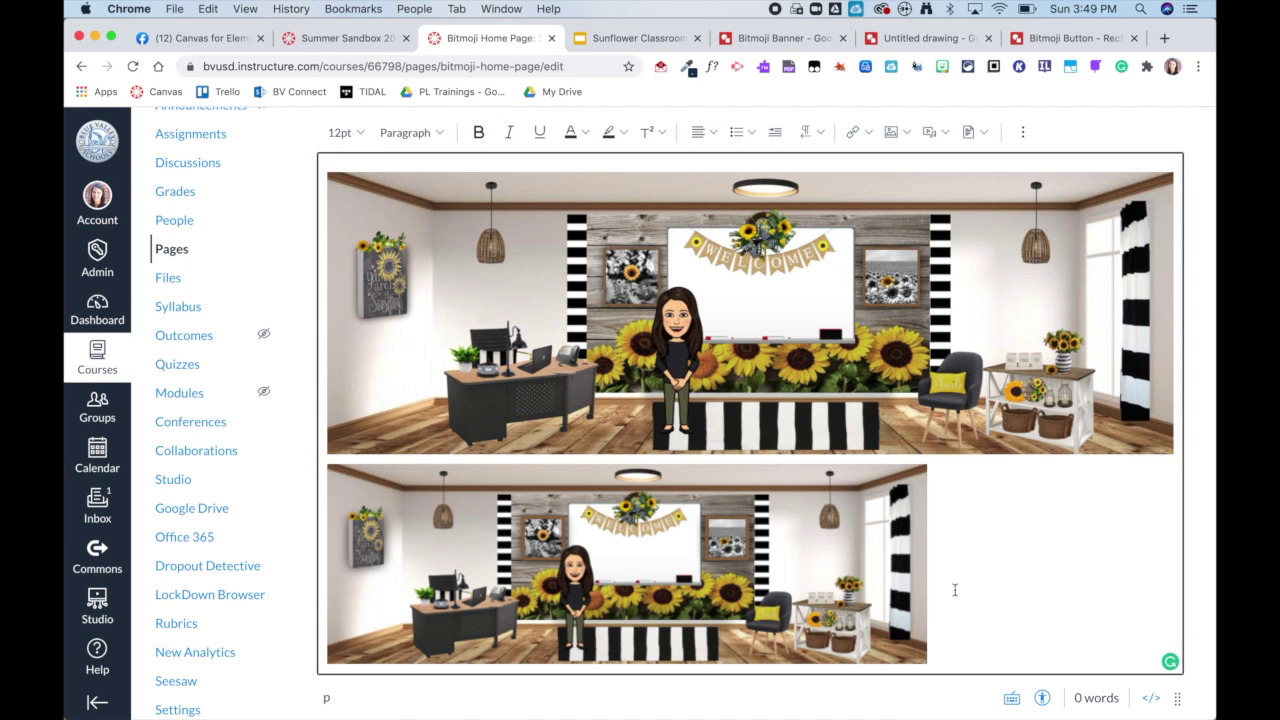
{"action": "key", "text": "BackSpace"}
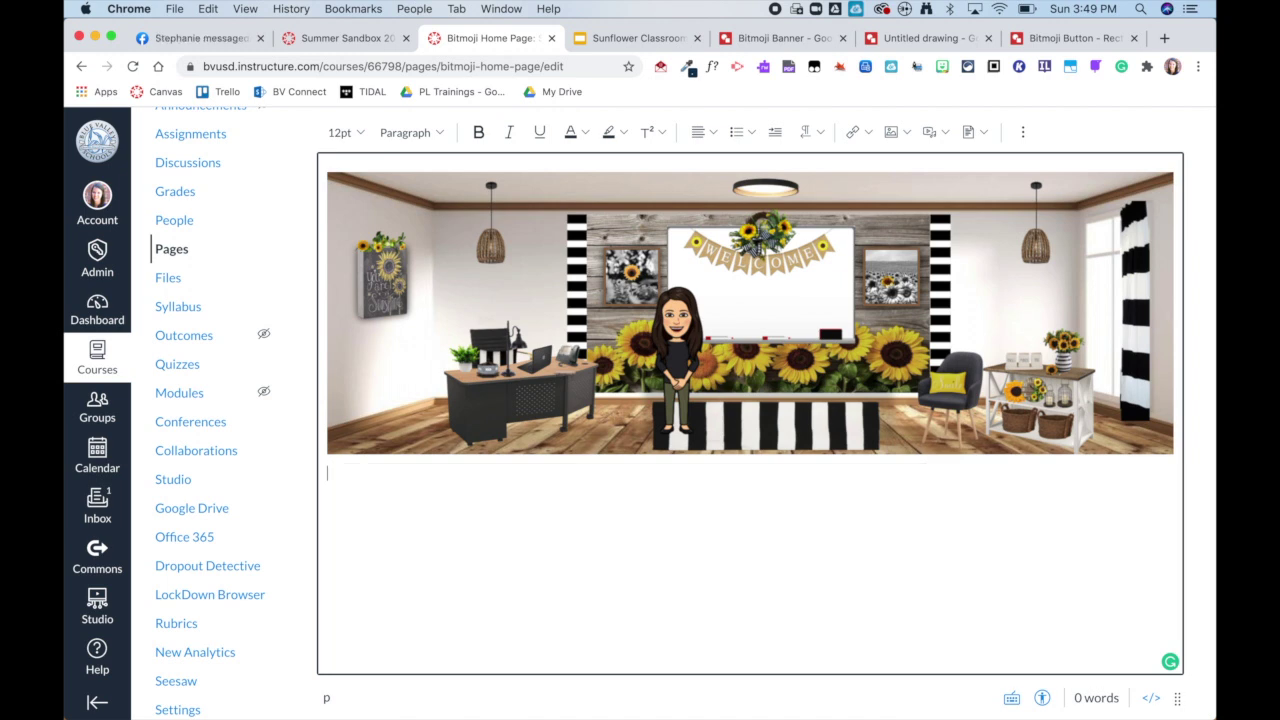
{"action": "left_click", "coordinate": [1052, 44]}
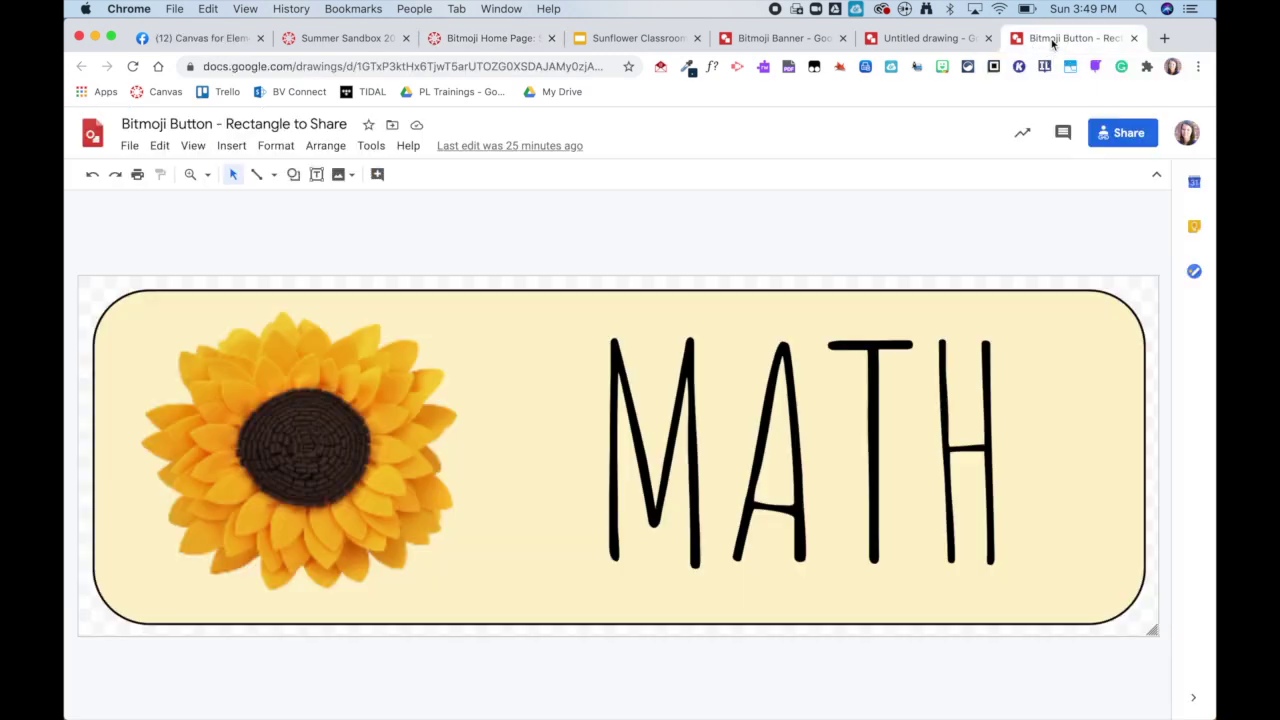
{"action": "left_click", "coordinate": [121, 148]}
{"action": "left_click", "coordinate": [164, 630]}
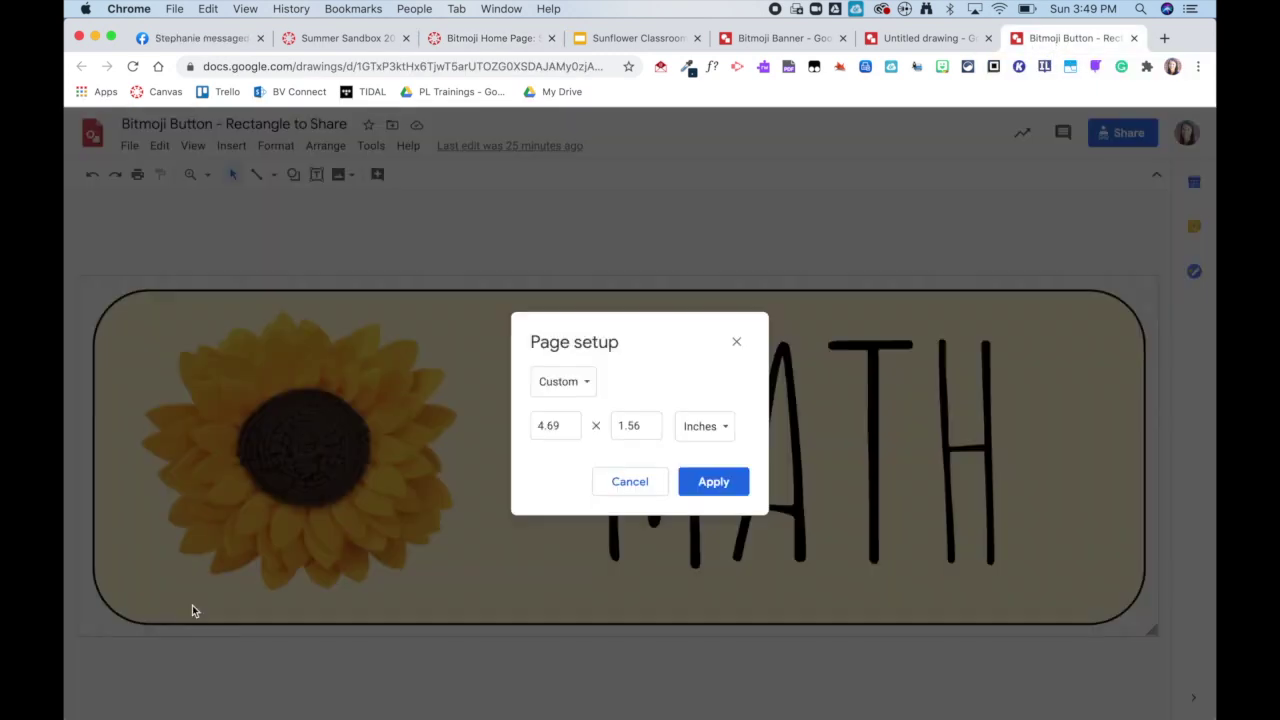
{"action": "left_click", "coordinate": [722, 428]}
{"action": "left_click", "coordinate": [718, 503]}
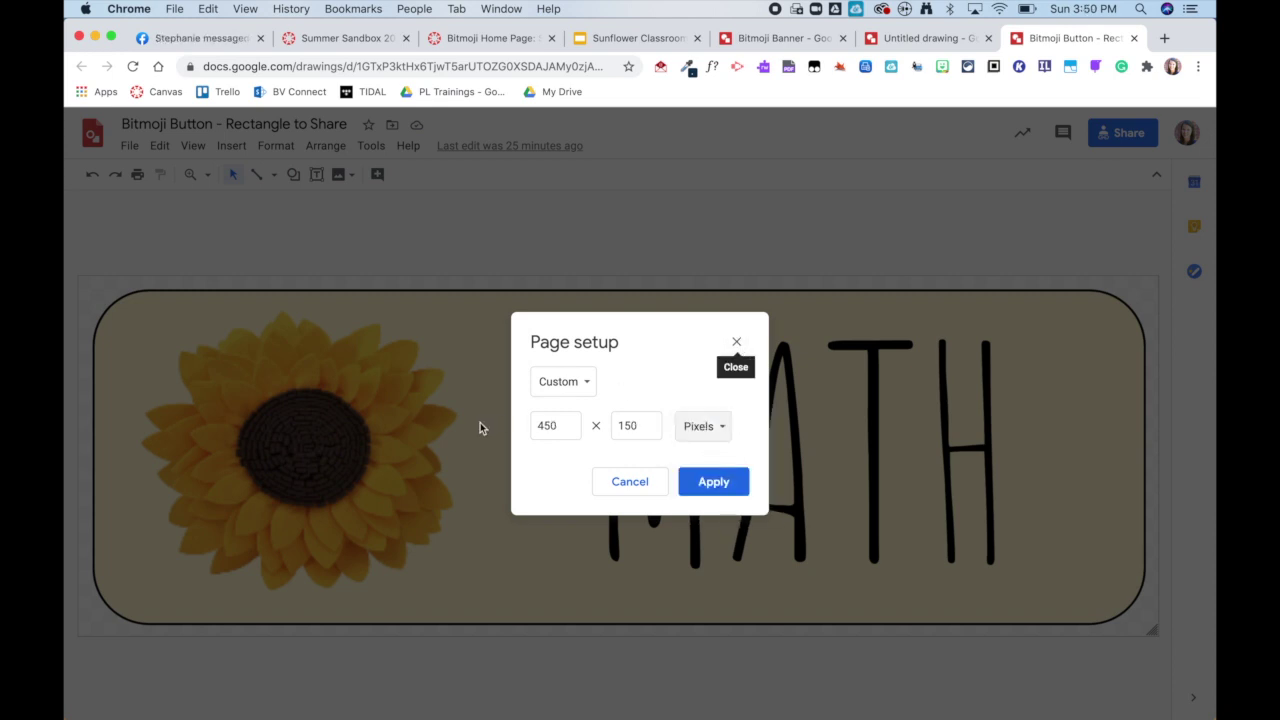
{"action": "left_click", "coordinate": [736, 342]}
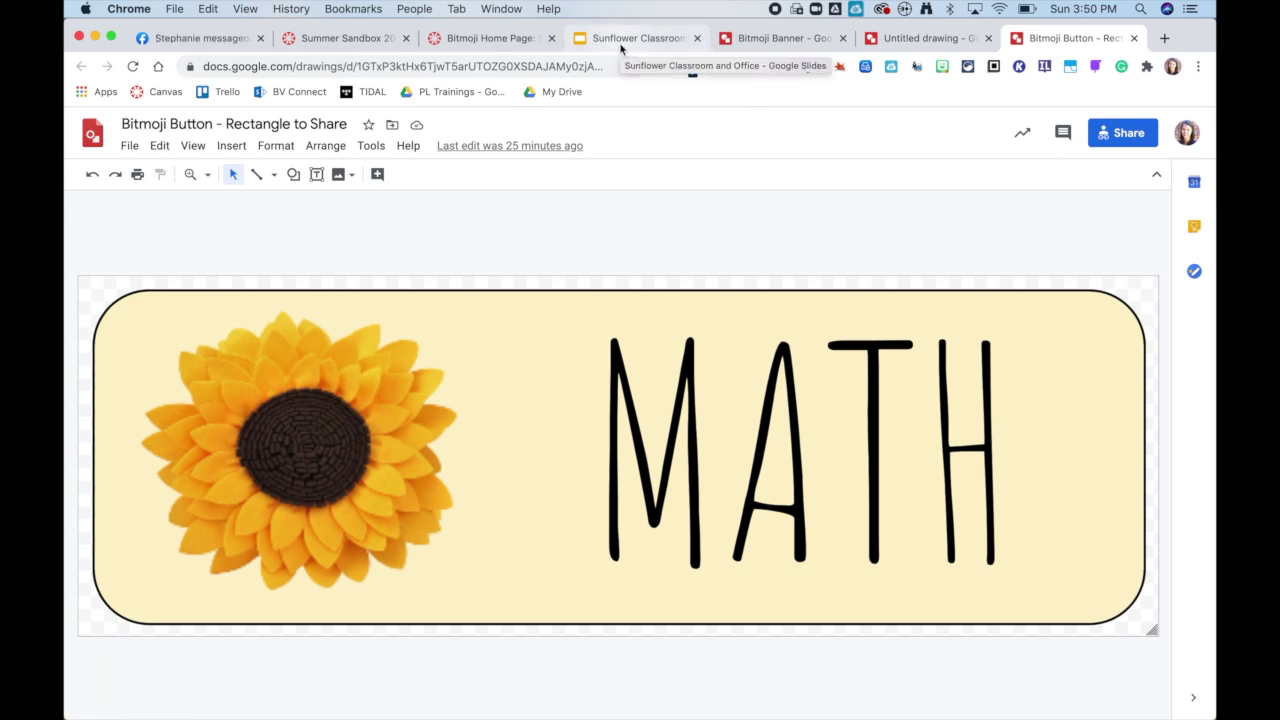
{"action": "left_click", "coordinate": [463, 42]}
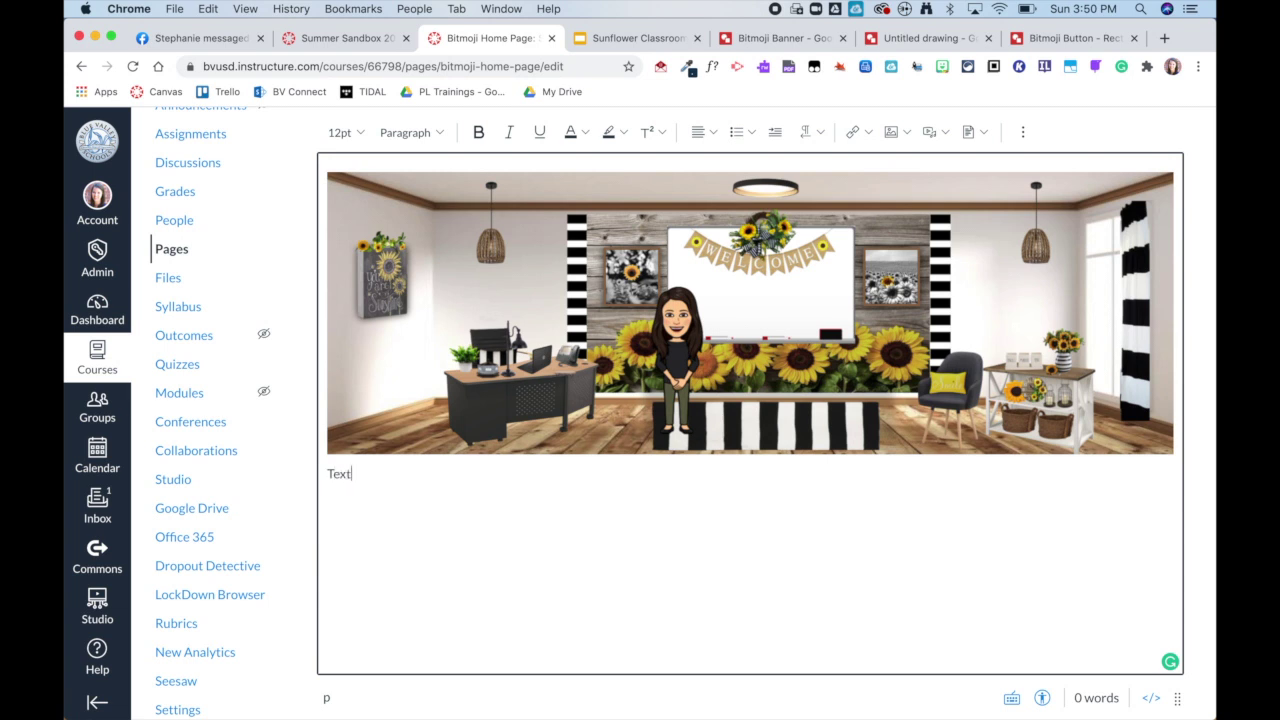
Type the caption 'Text if I want.' beneath the sunflower banner.
{"action": "type", "text": "if i wan"}
{"action": "key", "text": "BackSpace"}
{"action": "key", "text": "BackSpace"}
{"action": "key", "text": "BackSpace"}
{"action": "type", "text": "want."}
Center the caption, make it 14pt bold, and start a new line below it.
{"action": "left_click", "coordinate": [704, 134]}
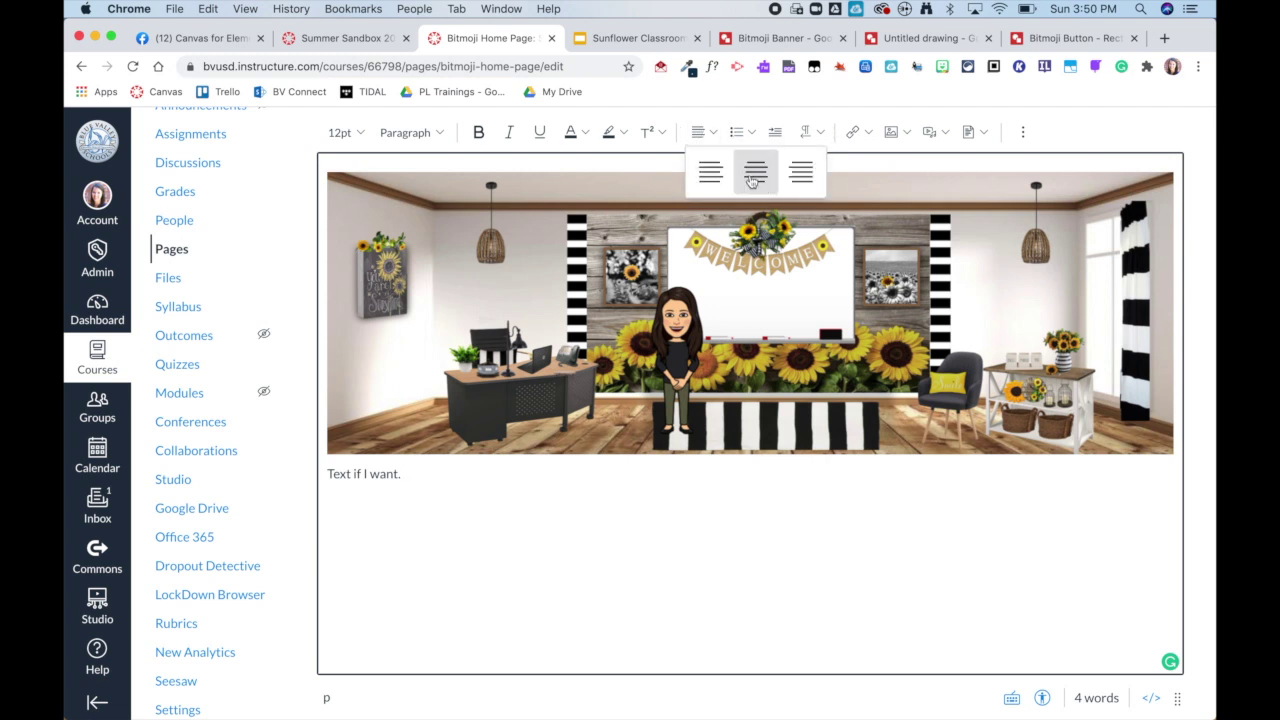
{"action": "left_click", "coordinate": [755, 173]}
{"action": "left_click", "coordinate": [358, 133]}
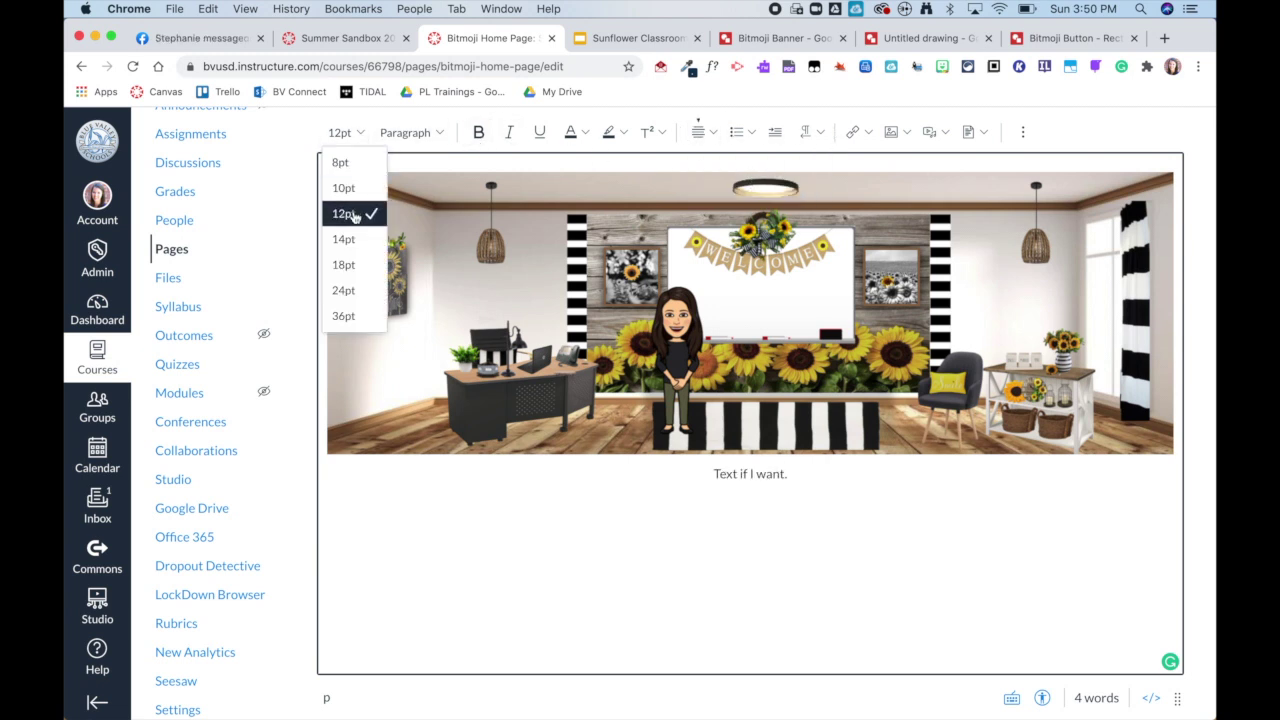
{"action": "left_click", "coordinate": [351, 238]}
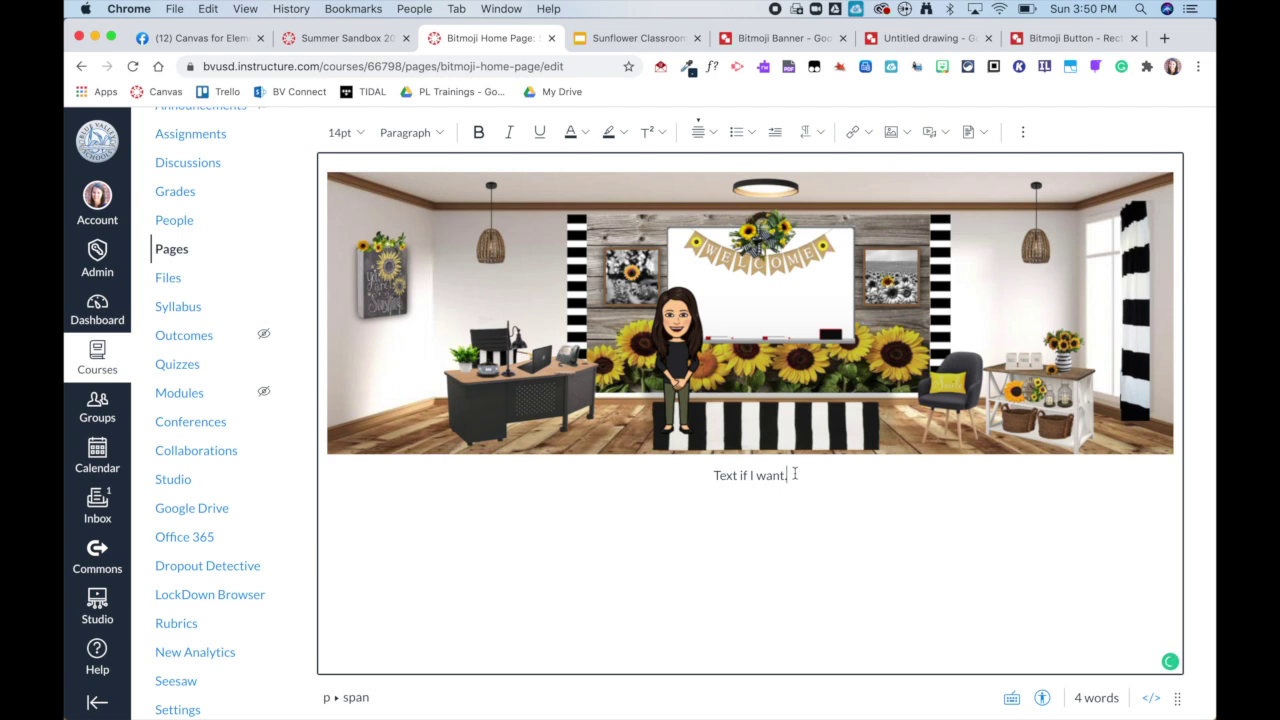
{"action": "left_click_drag", "start_coordinate": [795, 474], "coordinate": [686, 465]}
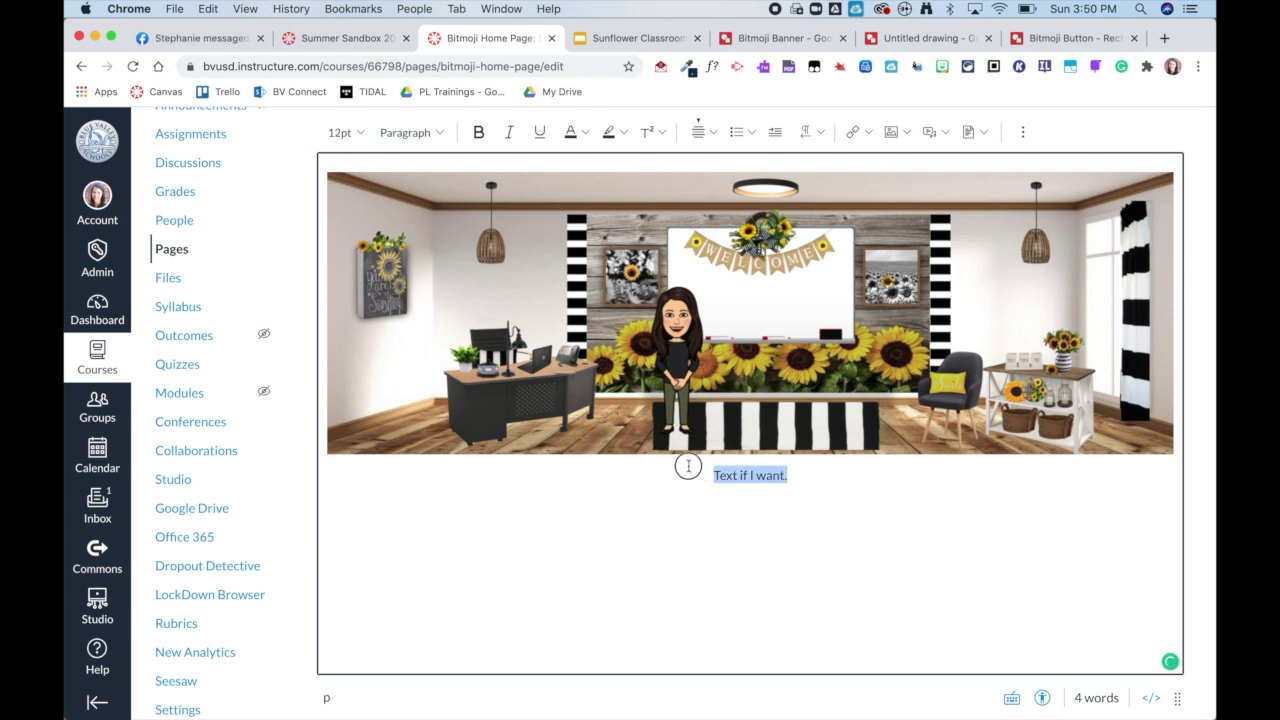
{"action": "left_click", "coordinate": [478, 132]}
{"action": "left_click", "coordinate": [834, 490]}
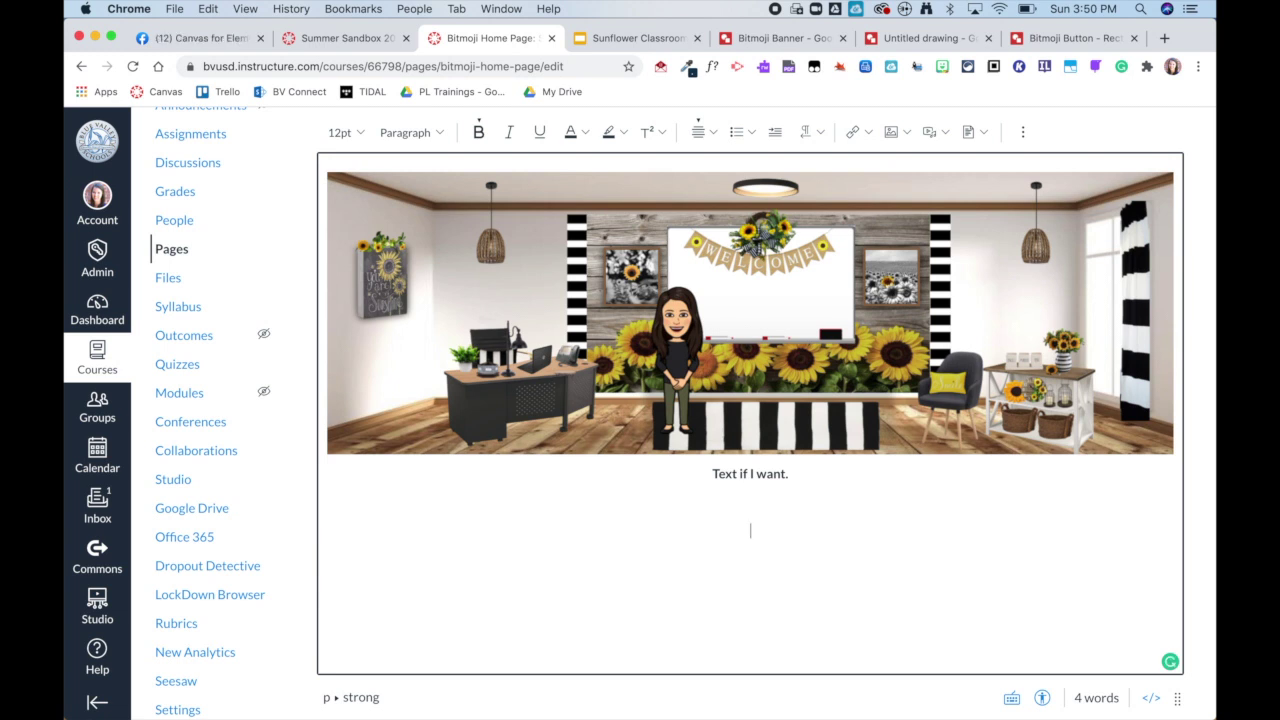
{"action": "key", "text": "Return"}
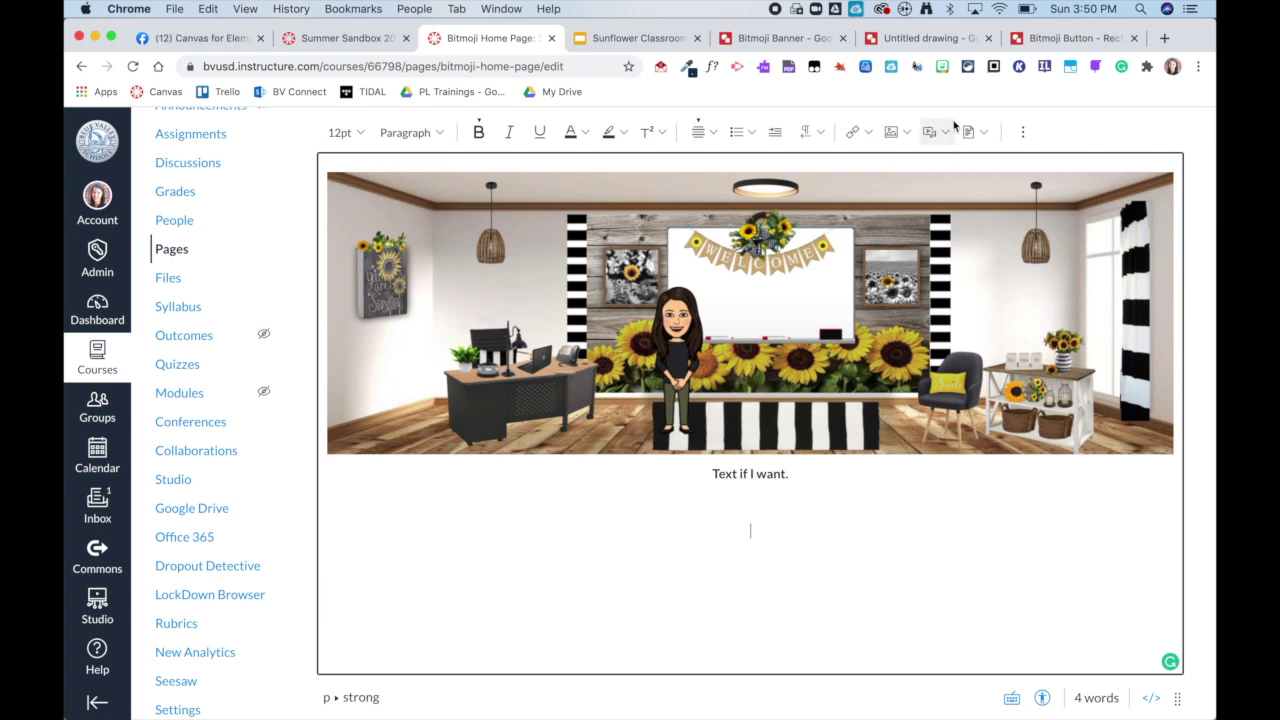
Upload and insert the ELA sunflower button image from Downloads.
{"action": "left_click", "coordinate": [897, 132]}
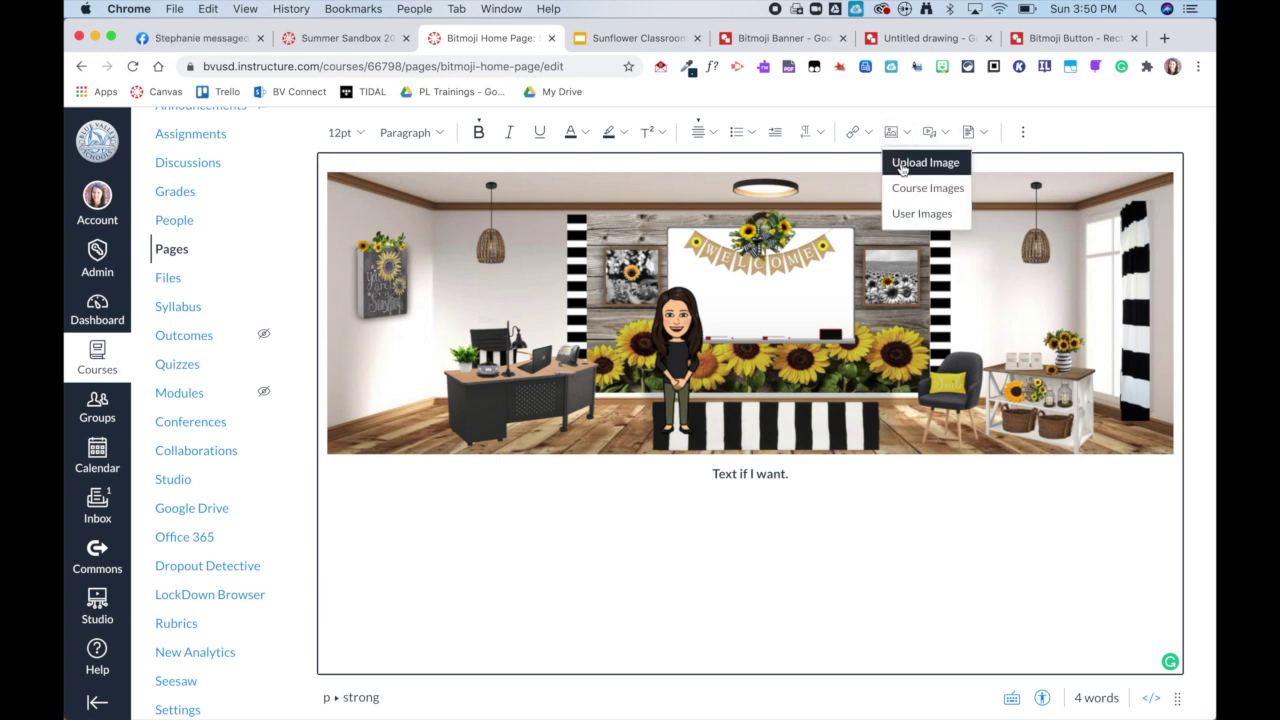
{"action": "left_click", "coordinate": [901, 167]}
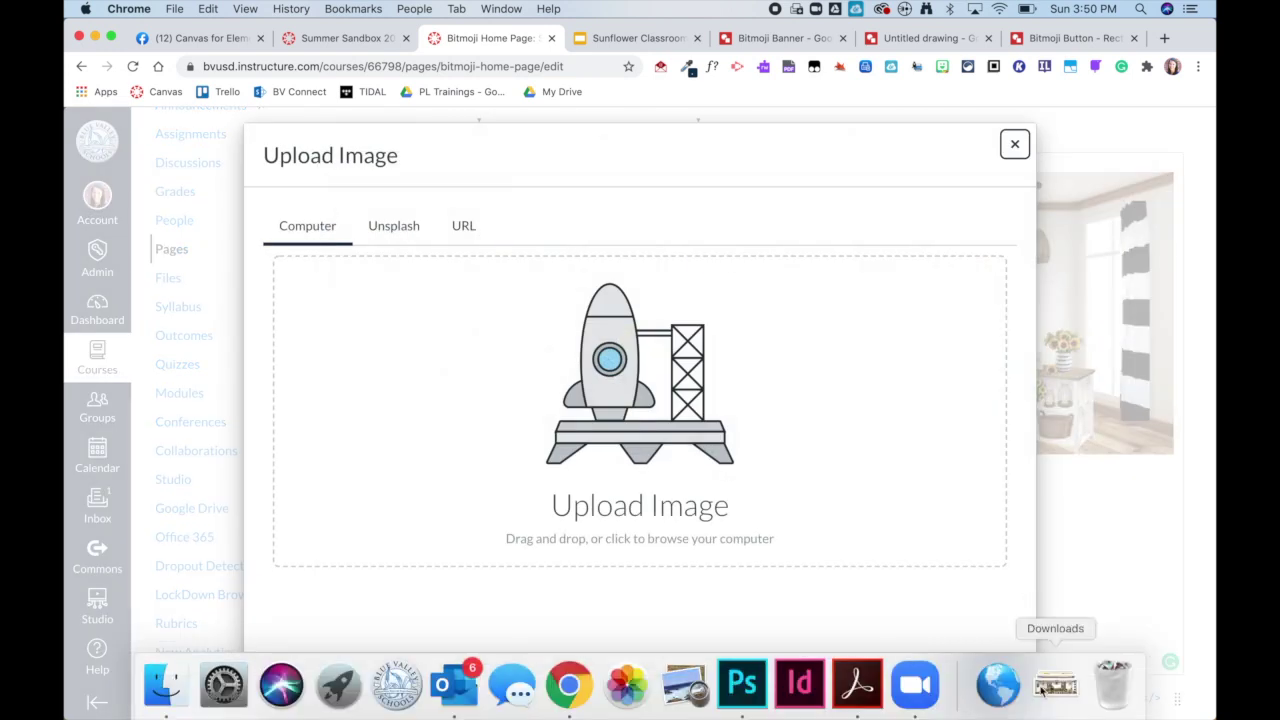
{"action": "left_click", "coordinate": [1045, 688]}
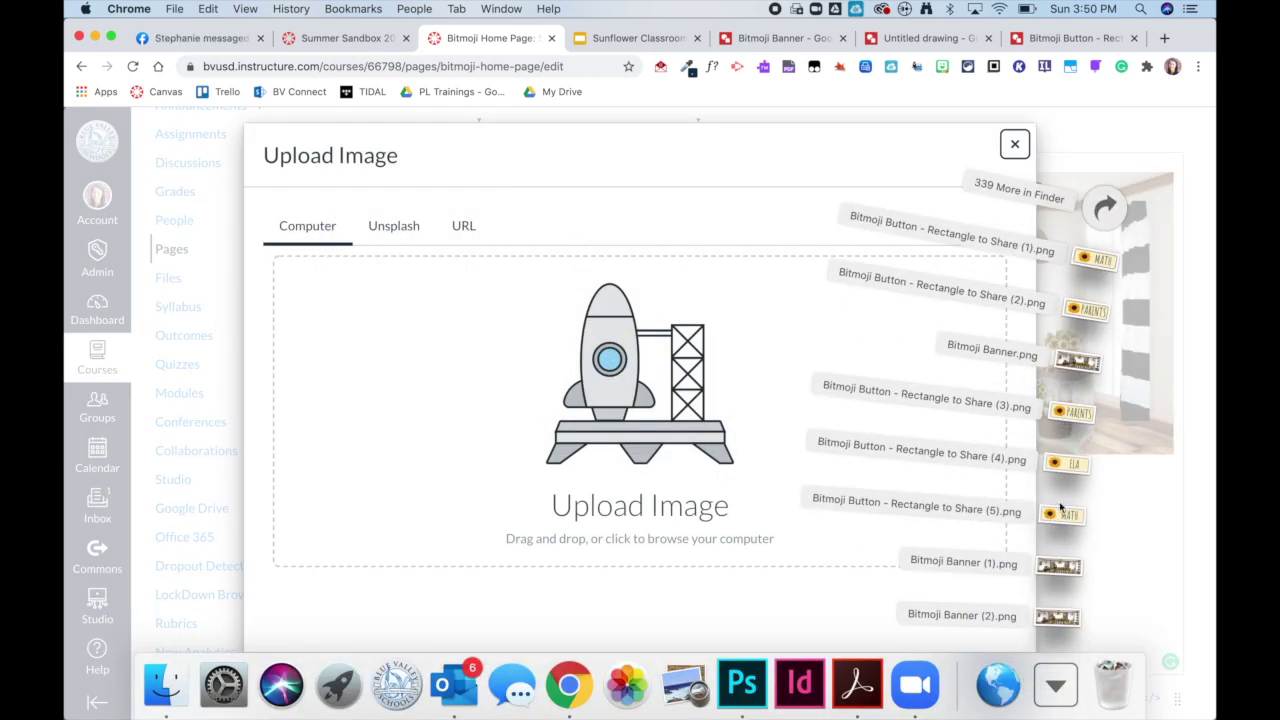
{"action": "left_click_drag", "start_coordinate": [1061, 472], "coordinate": [585, 480]}
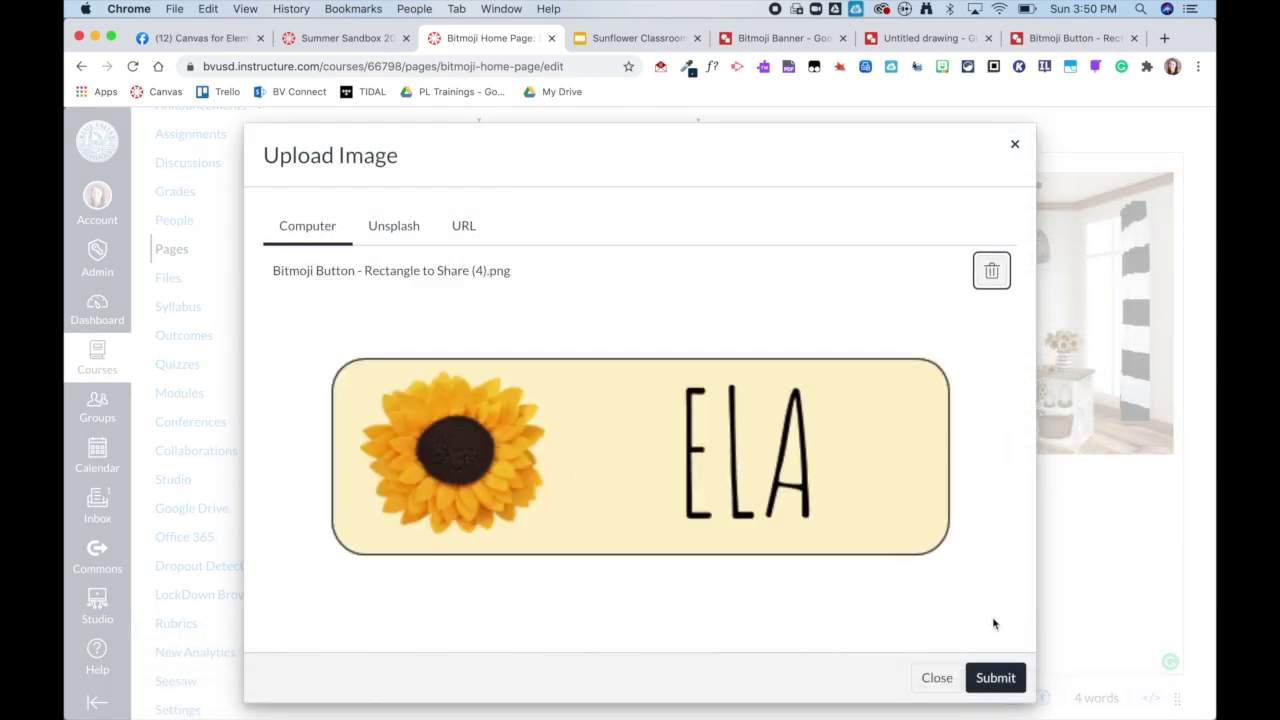
{"action": "left_click", "coordinate": [993, 683]}
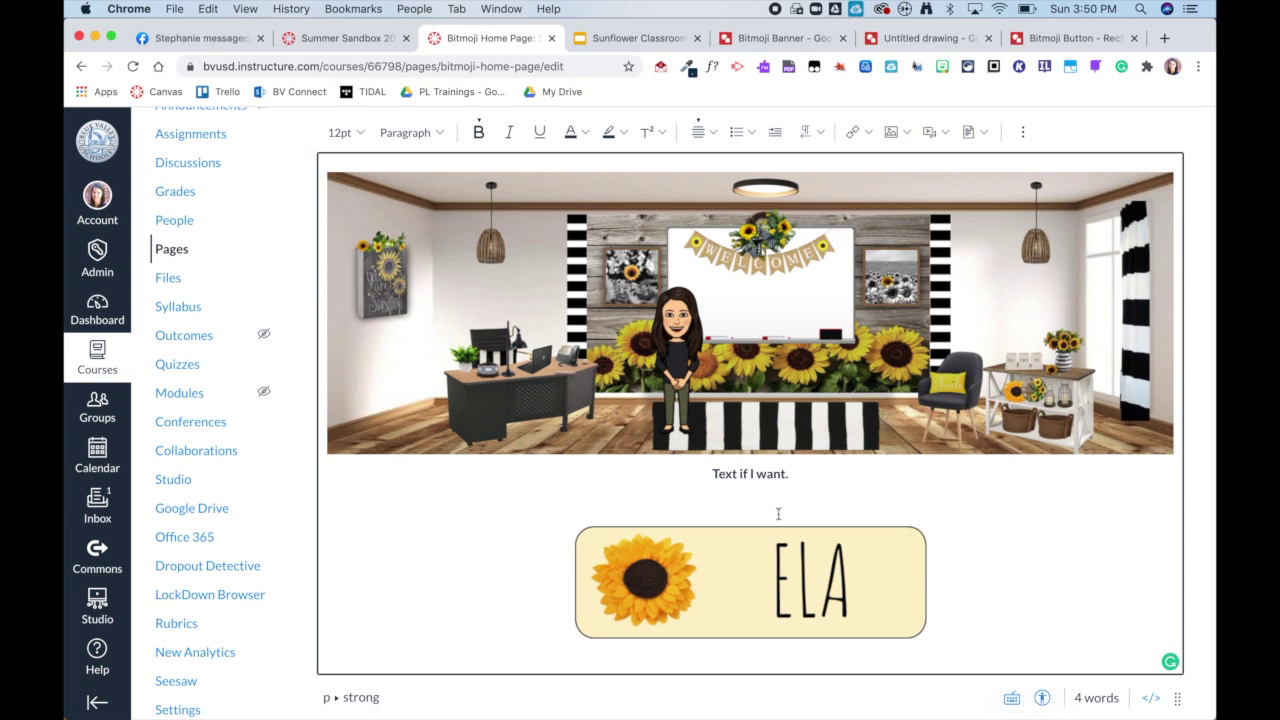
Upload and insert the MATH sunflower button image from Downloads.
{"action": "left_click", "coordinate": [895, 133]}
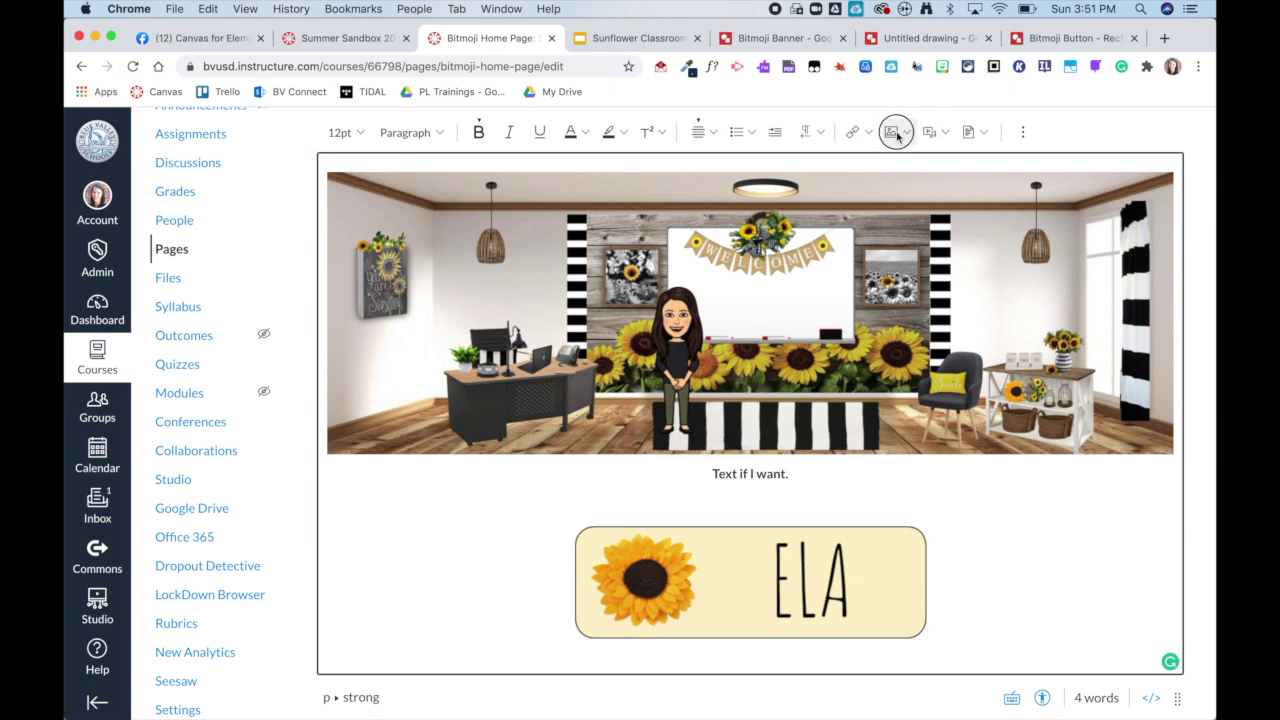
{"action": "left_click", "coordinate": [911, 173]}
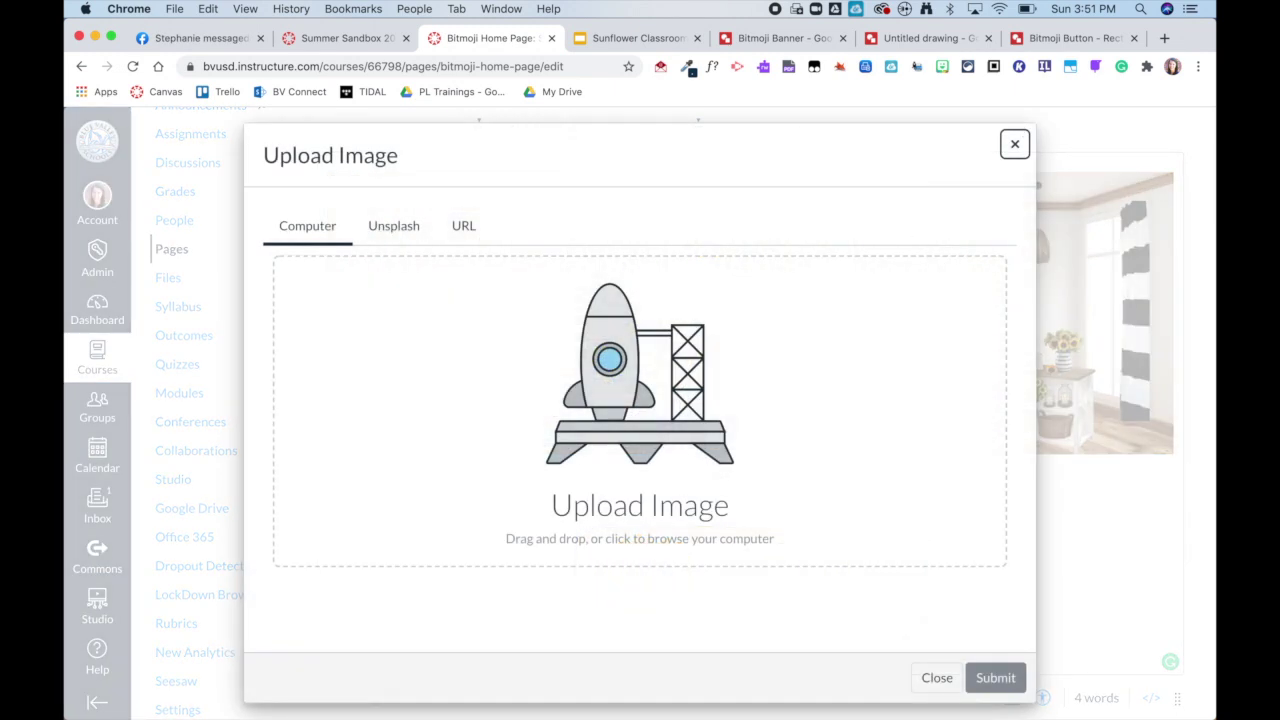
{"action": "left_click", "coordinate": [1055, 685]}
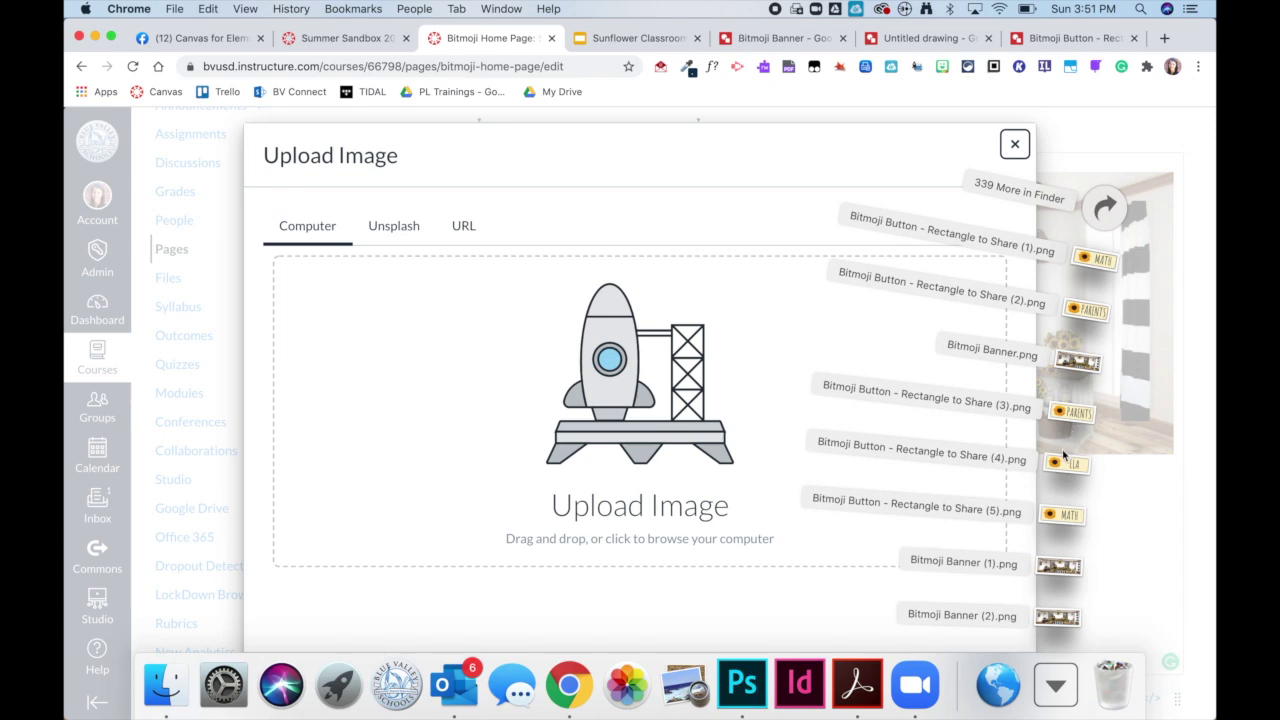
{"action": "left_click_drag", "start_coordinate": [1050, 514], "coordinate": [680, 420]}
{"action": "left_click", "coordinate": [994, 677]}
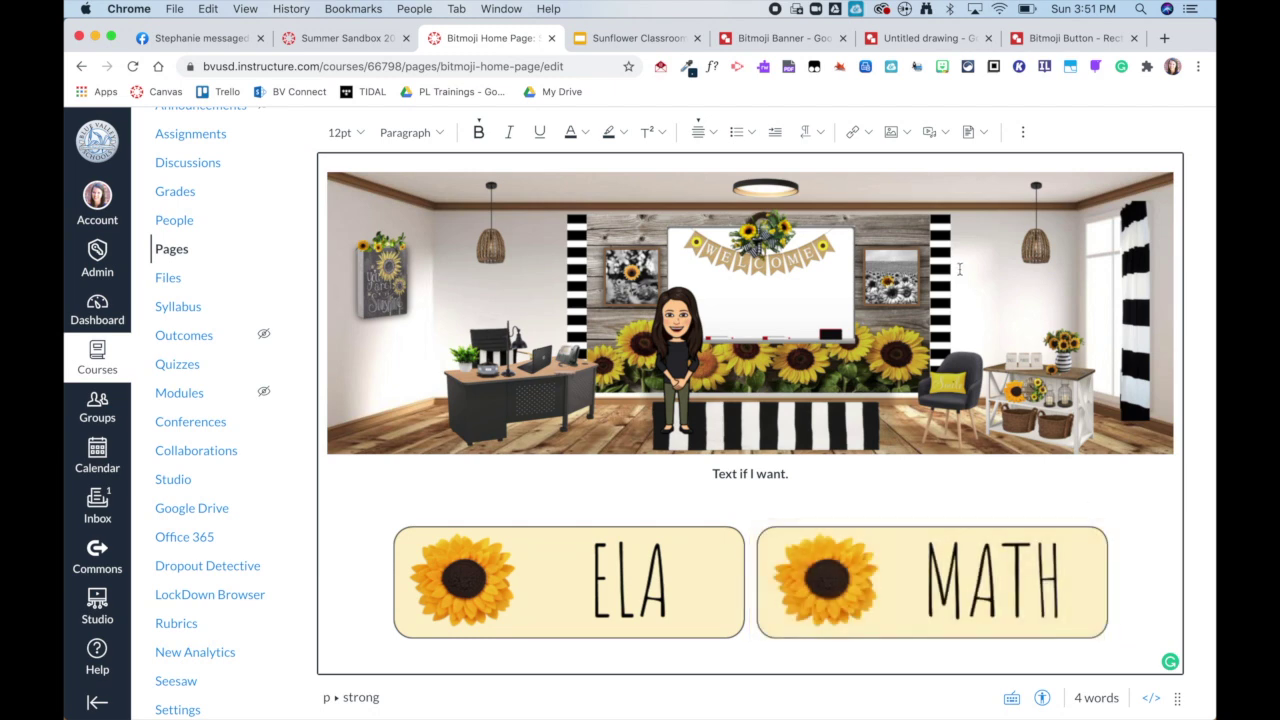
Upload and insert the PARENTS sunflower button image from Downloads.
{"action": "left_click", "coordinate": [898, 133]}
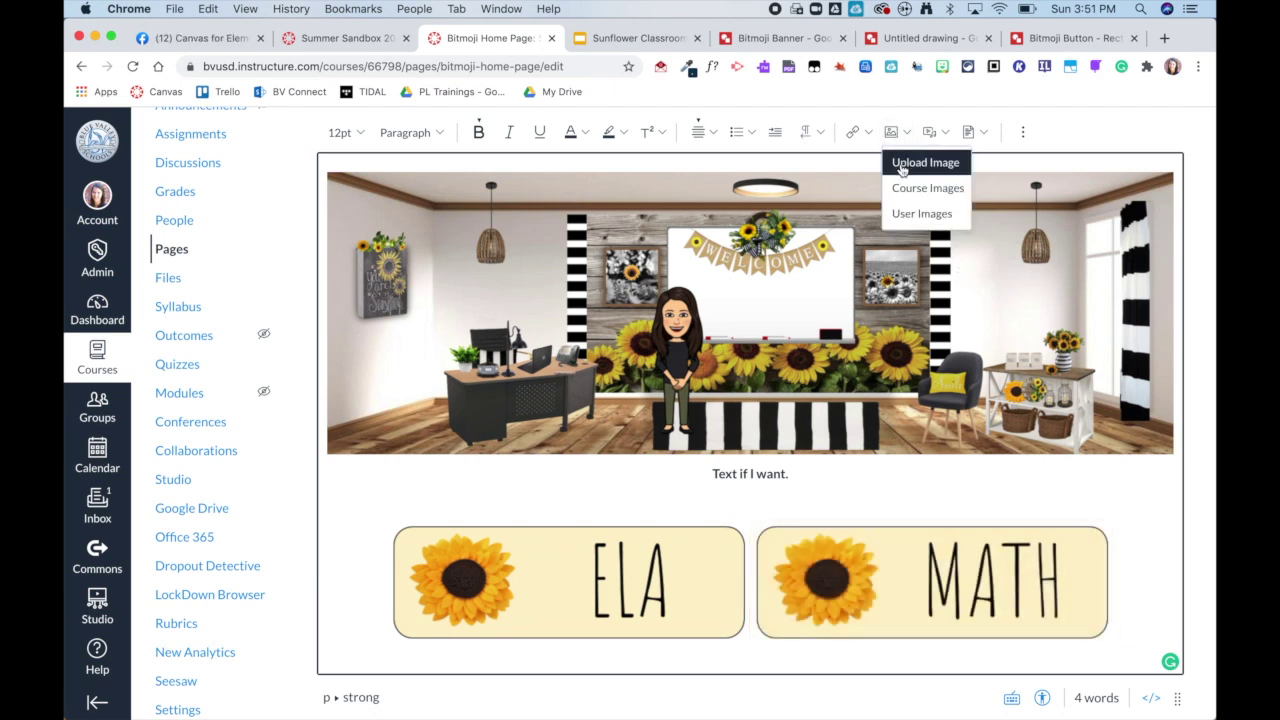
{"action": "left_click", "coordinate": [901, 165]}
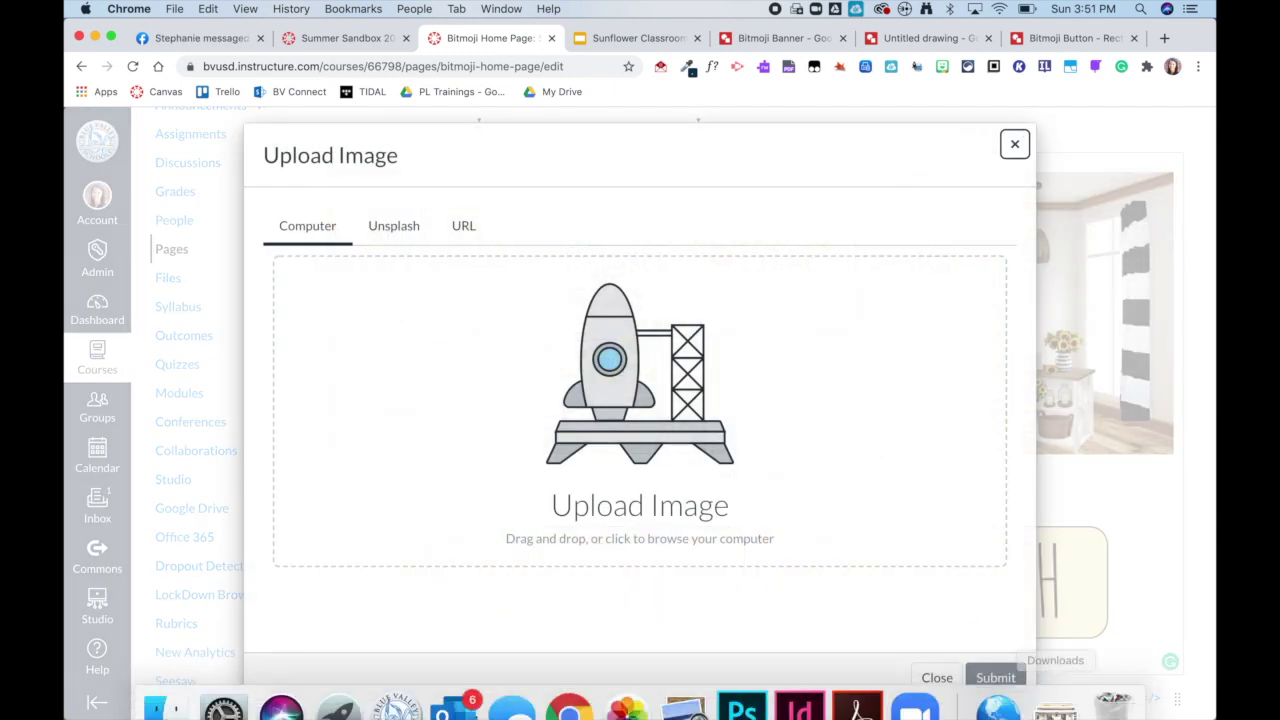
{"action": "left_click", "coordinate": [1055, 685]}
{"action": "left_click_drag", "start_coordinate": [1074, 414], "coordinate": [575, 460]}
{"action": "left_click", "coordinate": [995, 678]}
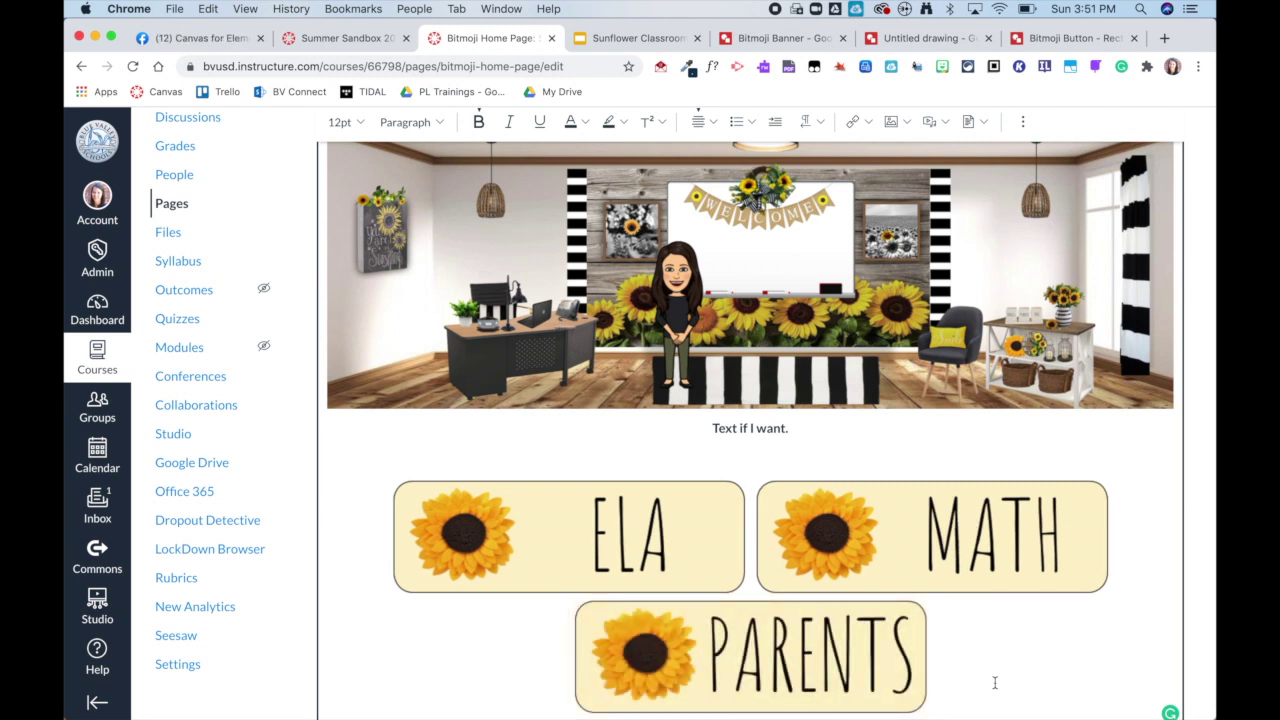
{"action": "left_click", "coordinate": [579, 507]}
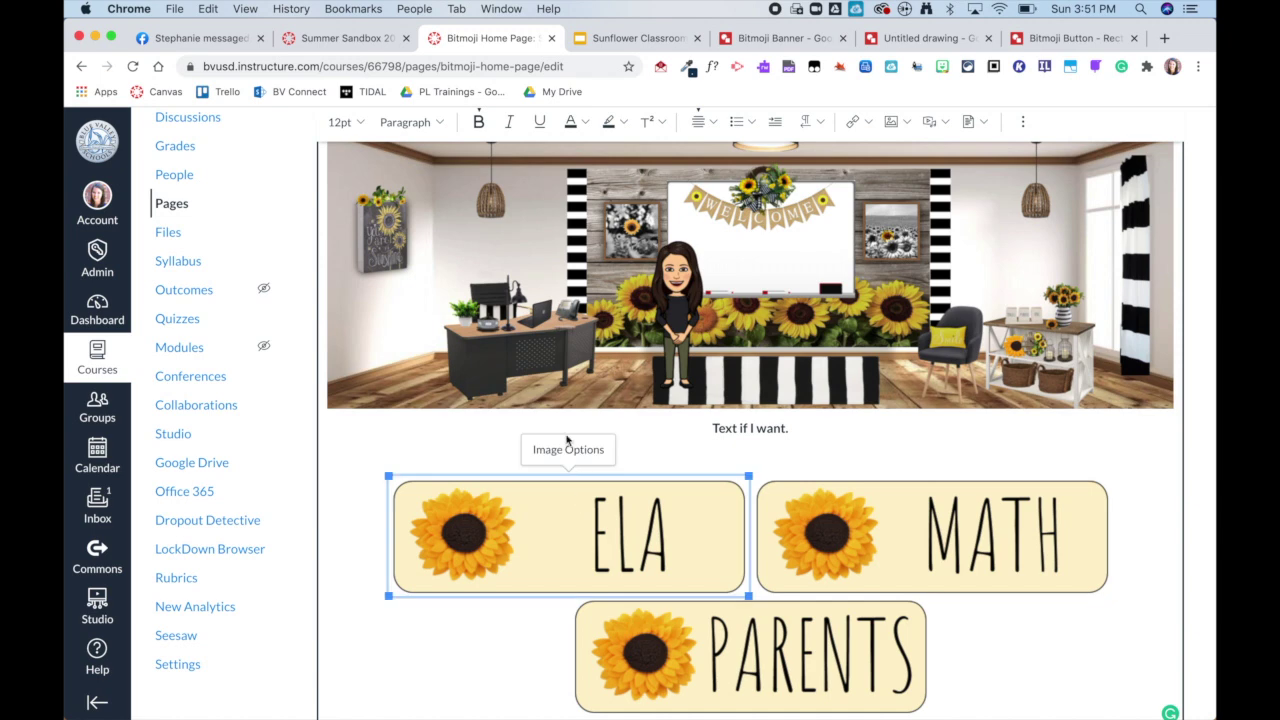
Resize the ELA button by changing its width from 450 to 225.
{"action": "left_click", "coordinate": [570, 449]}
{"action": "left_click", "coordinate": [1027, 537]}
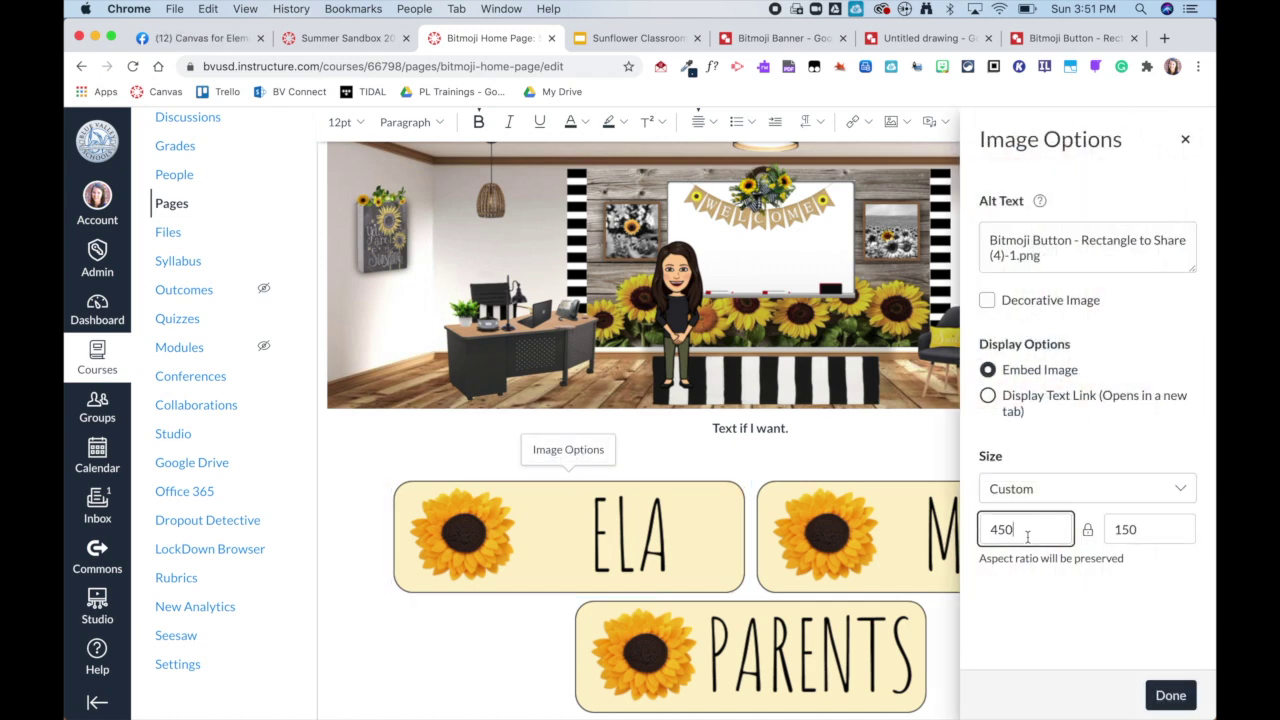
{"action": "left_click_drag", "start_coordinate": [1045, 530], "coordinate": [969, 531]}
{"action": "type", "text": "225"}
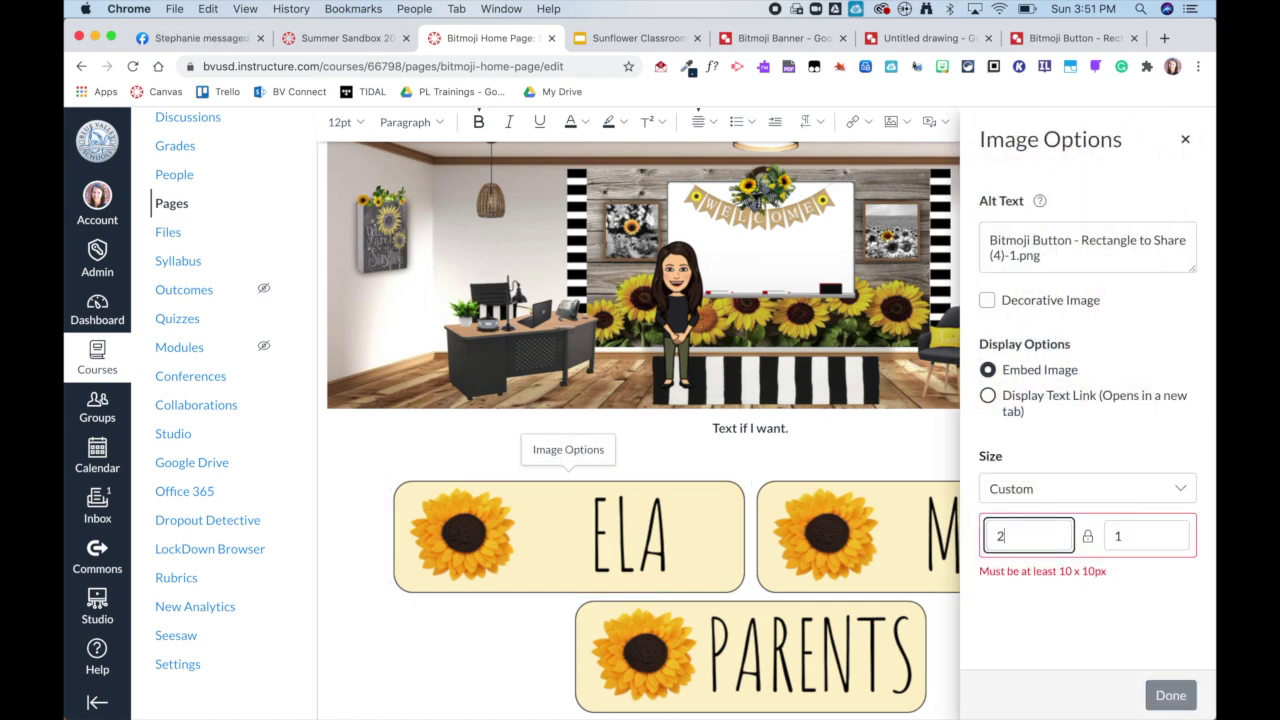
{"action": "left_click", "coordinate": [1172, 697]}
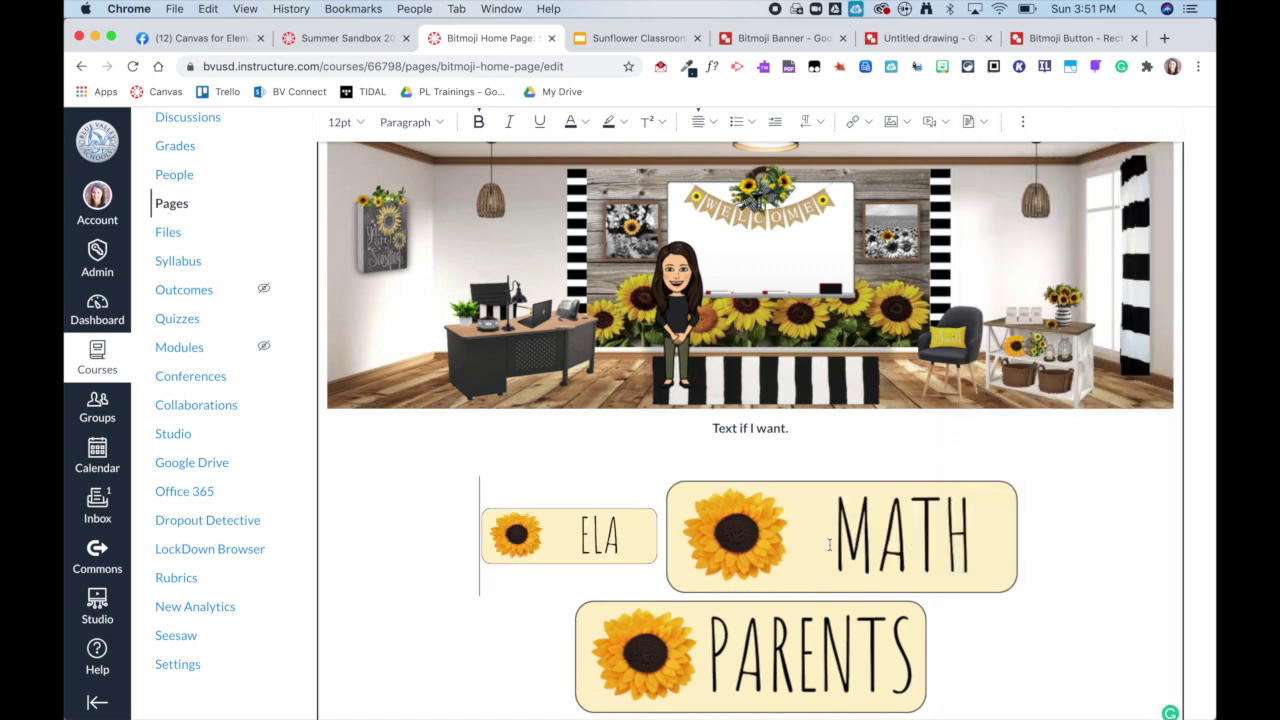
Resize the MATH button to 225 × 75 by setting its height to 75.
{"action": "left_click", "coordinate": [826, 544]}
{"action": "left_click", "coordinate": [871, 449]}
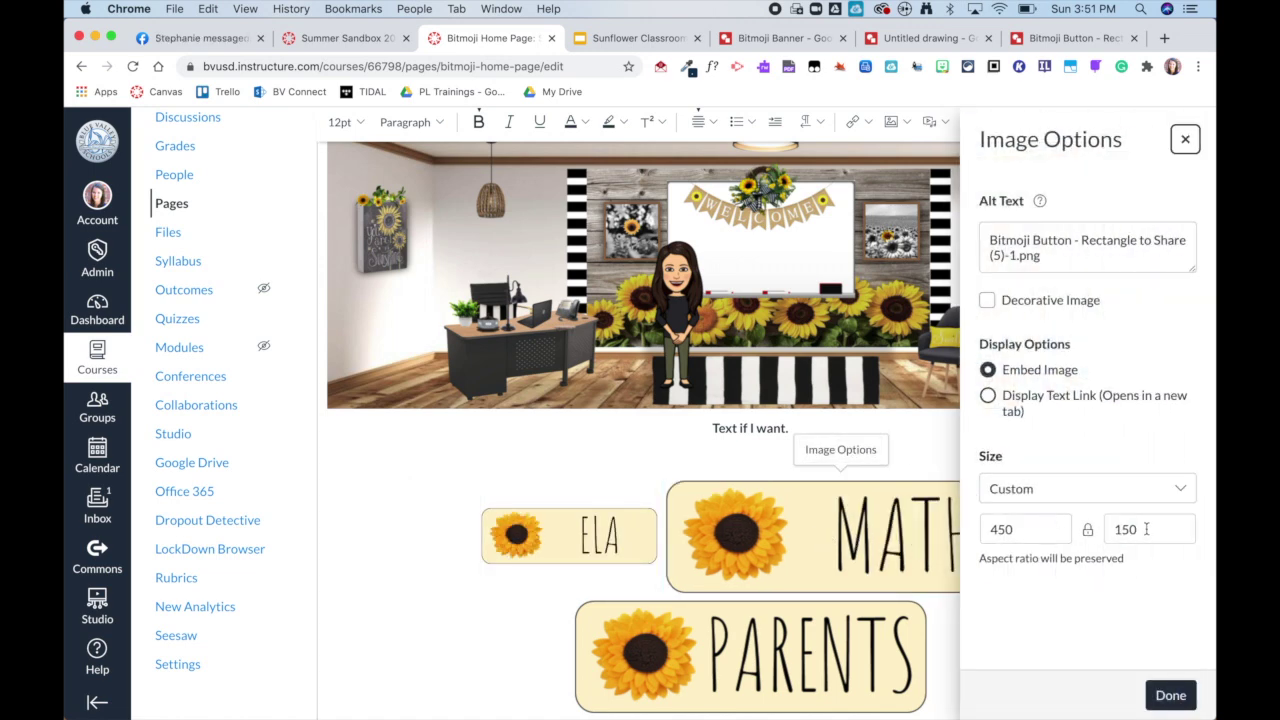
{"action": "left_click_drag", "start_coordinate": [1150, 529], "coordinate": [1110, 530]}
{"action": "type", "text": "75"}
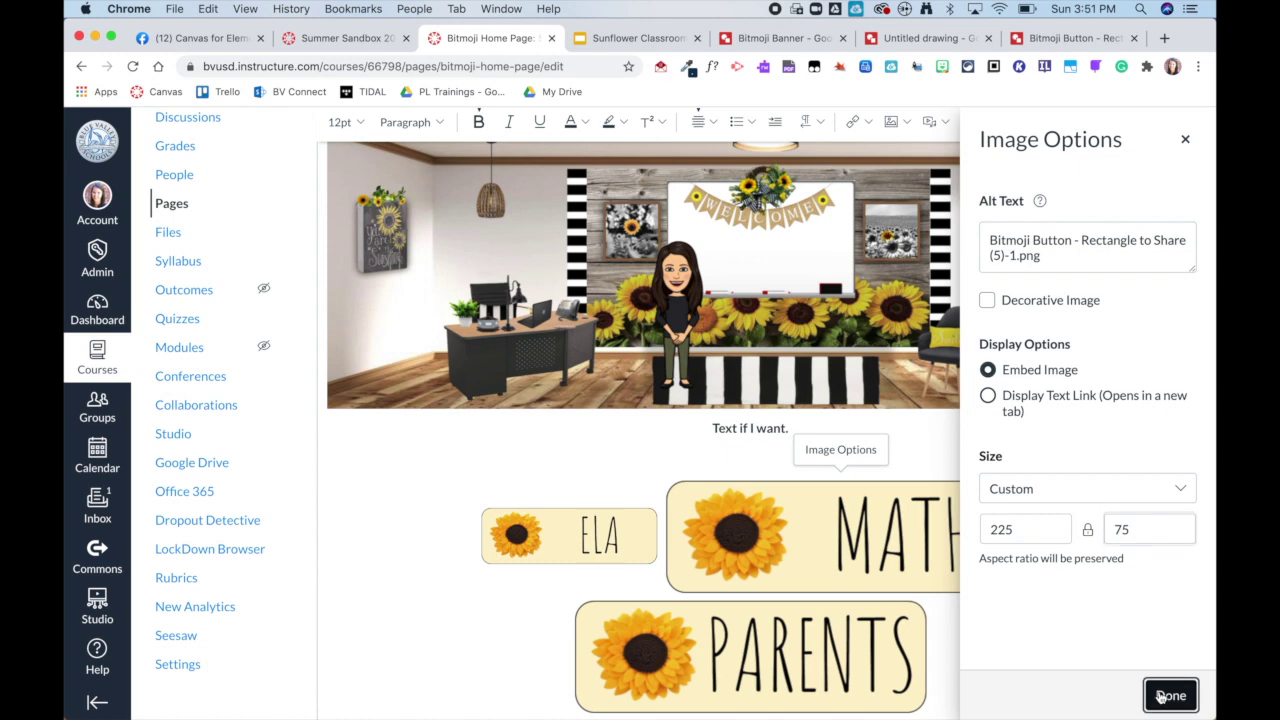
{"action": "left_click", "coordinate": [1162, 694]}
Resize the PARENTS button to 225 × 75 by setting its height to 75.
{"action": "left_click", "coordinate": [895, 545]}
{"action": "left_click", "coordinate": [944, 457]}
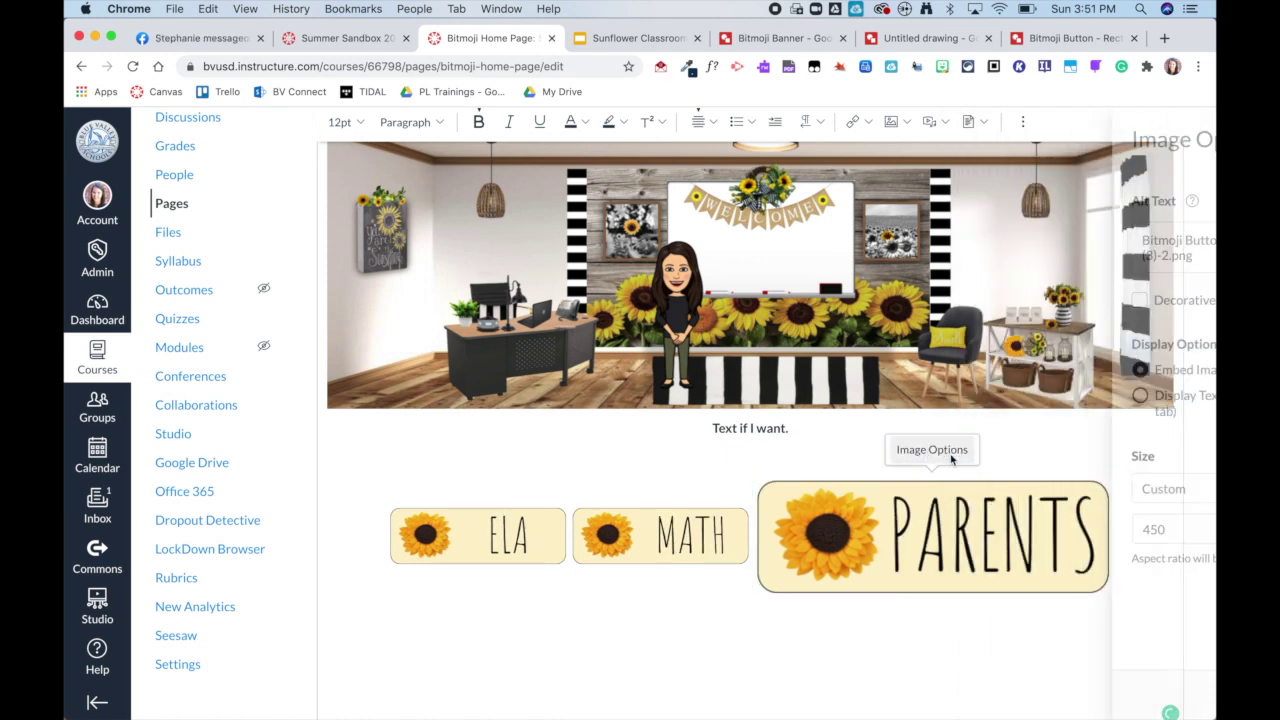
{"action": "left_click_drag", "start_coordinate": [1150, 529], "coordinate": [1105, 530]}
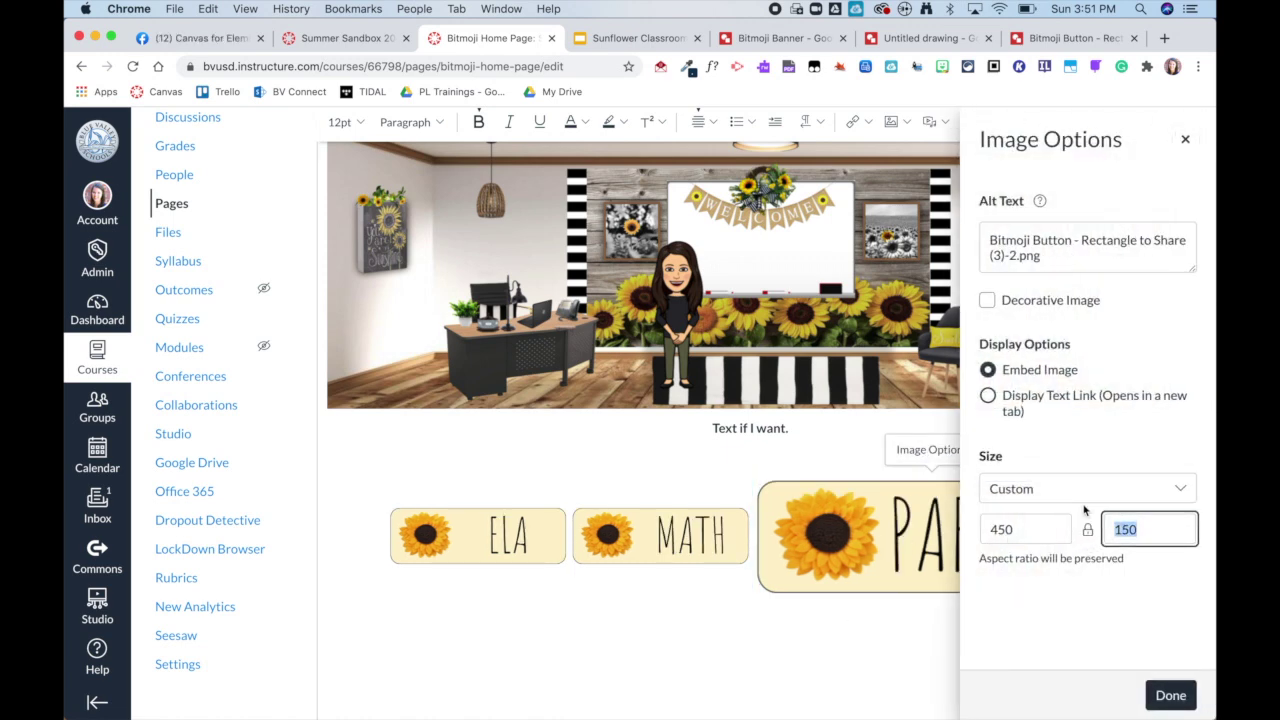
{"action": "type", "text": "75"}
{"action": "left_click", "coordinate": [1168, 695]}
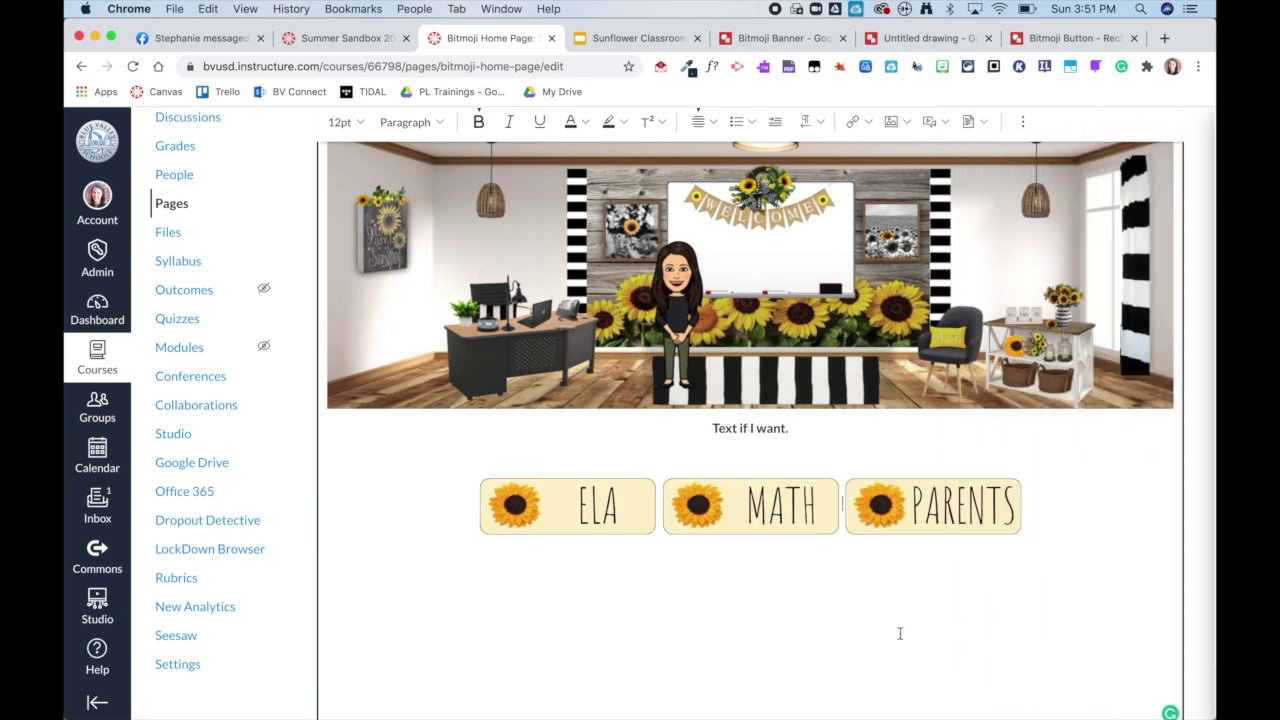
{"action": "scroll", "coordinate": [655, 568], "scroll_direction": "up", "scroll_amount": 2}
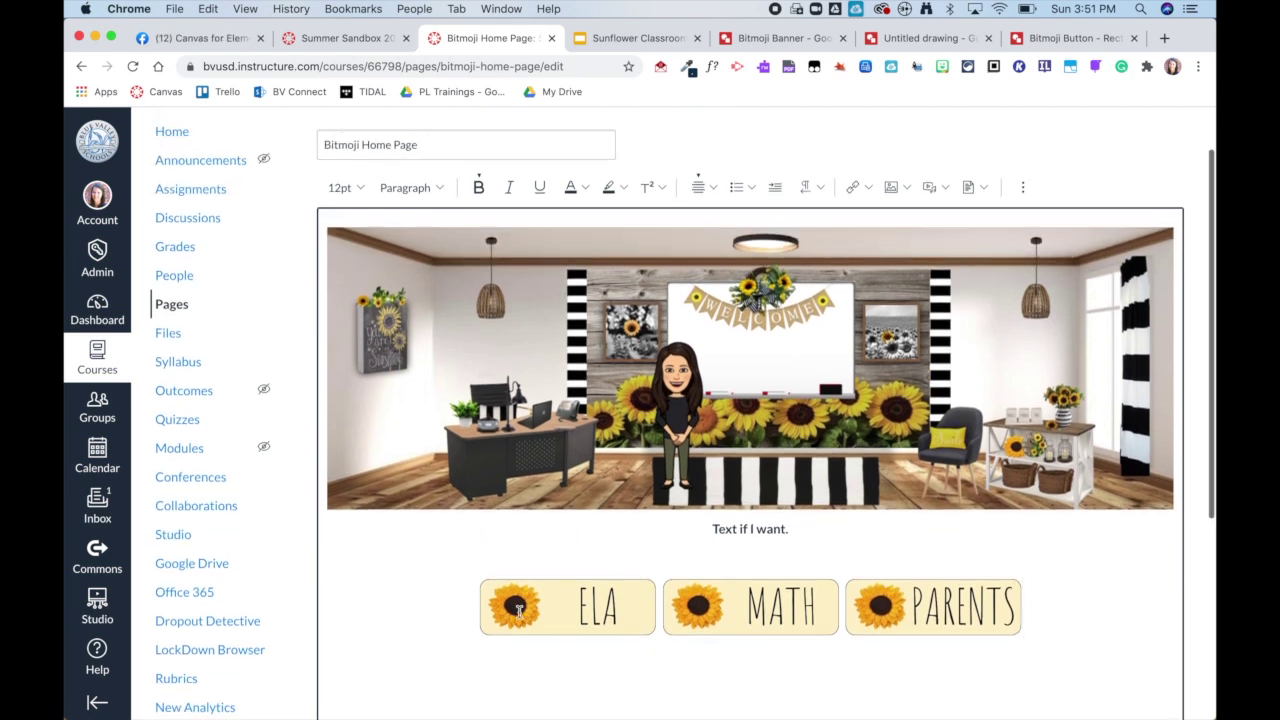
Link the ELA button image to the Bitmoji ELA Page course page.
{"action": "left_click", "coordinate": [519, 609]}
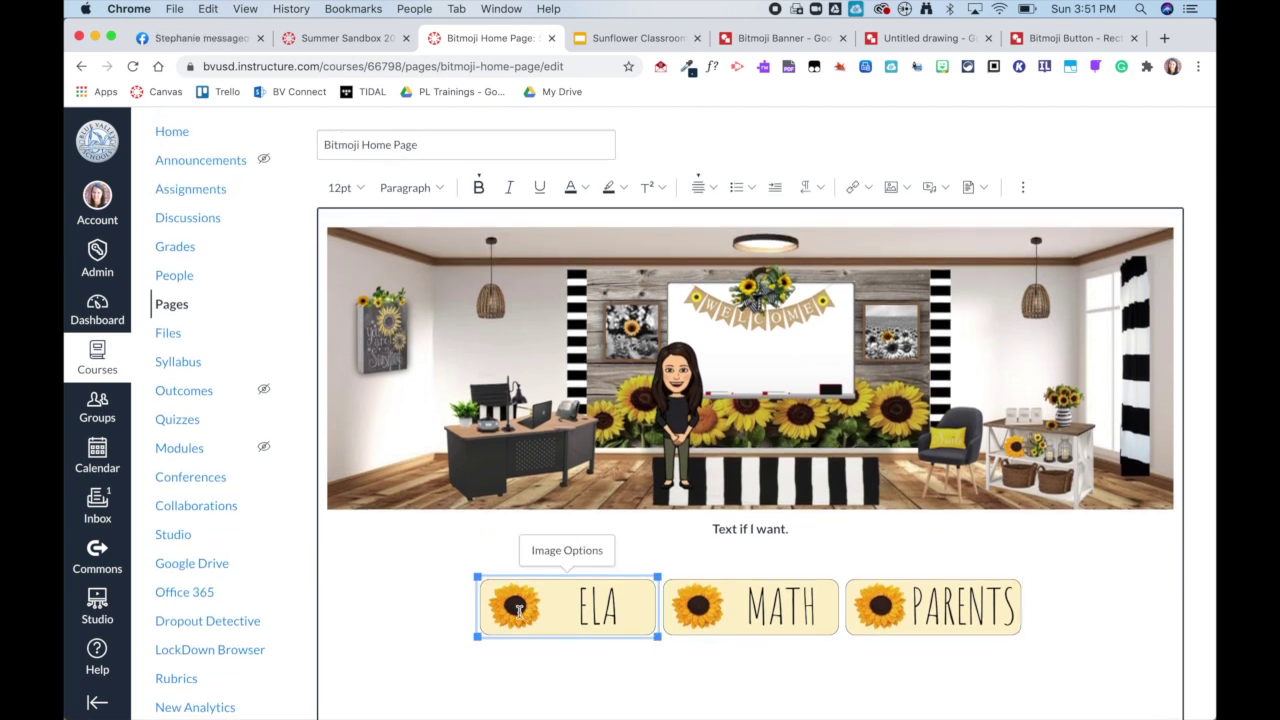
{"action": "left_click", "coordinate": [856, 187]}
{"action": "left_click", "coordinate": [866, 244]}
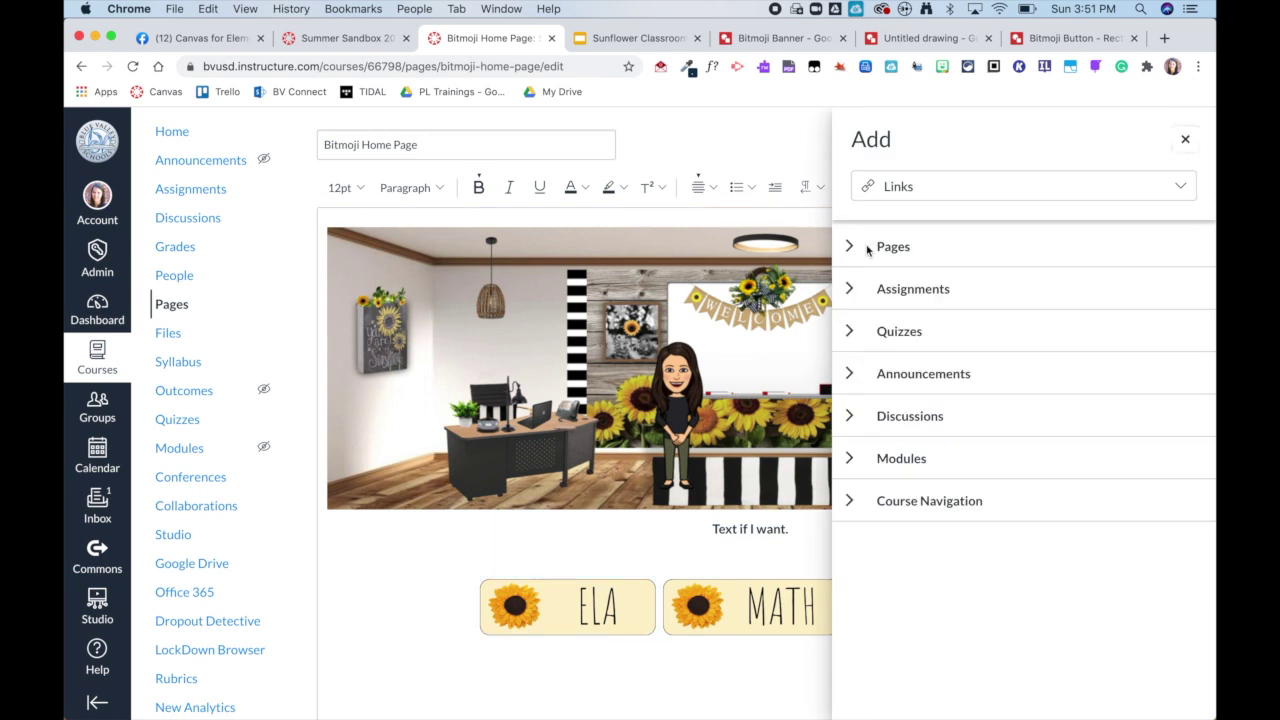
{"action": "left_click", "coordinate": [848, 247]}
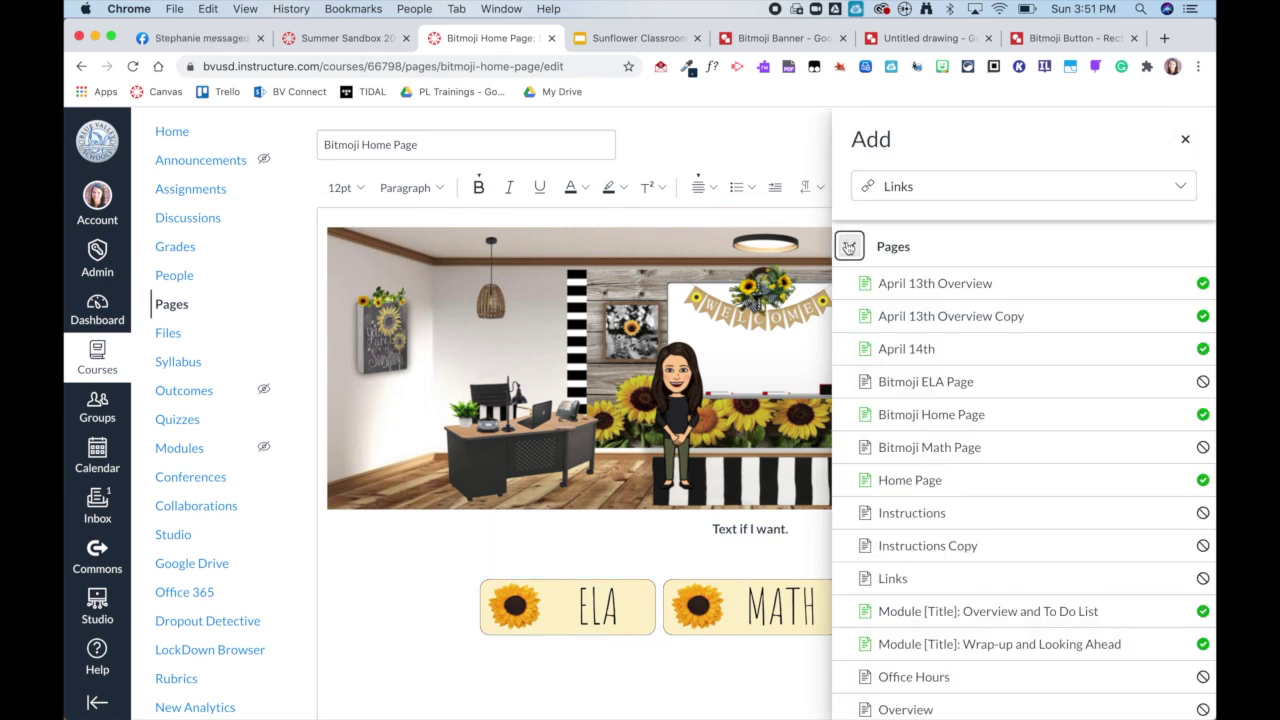
{"action": "left_click", "coordinate": [908, 384]}
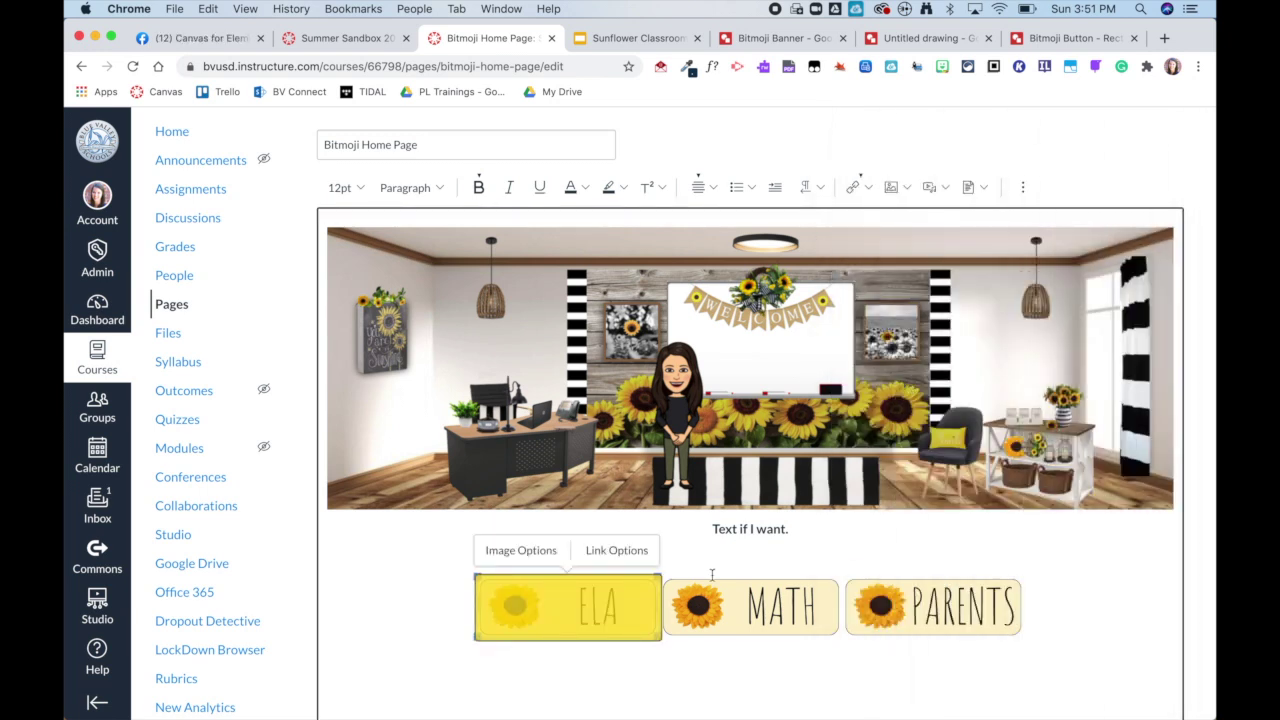
Link the MATH button image to the Bitmoji Math Page course page.
{"action": "left_click", "coordinate": [760, 604]}
{"action": "left_click", "coordinate": [864, 188]}
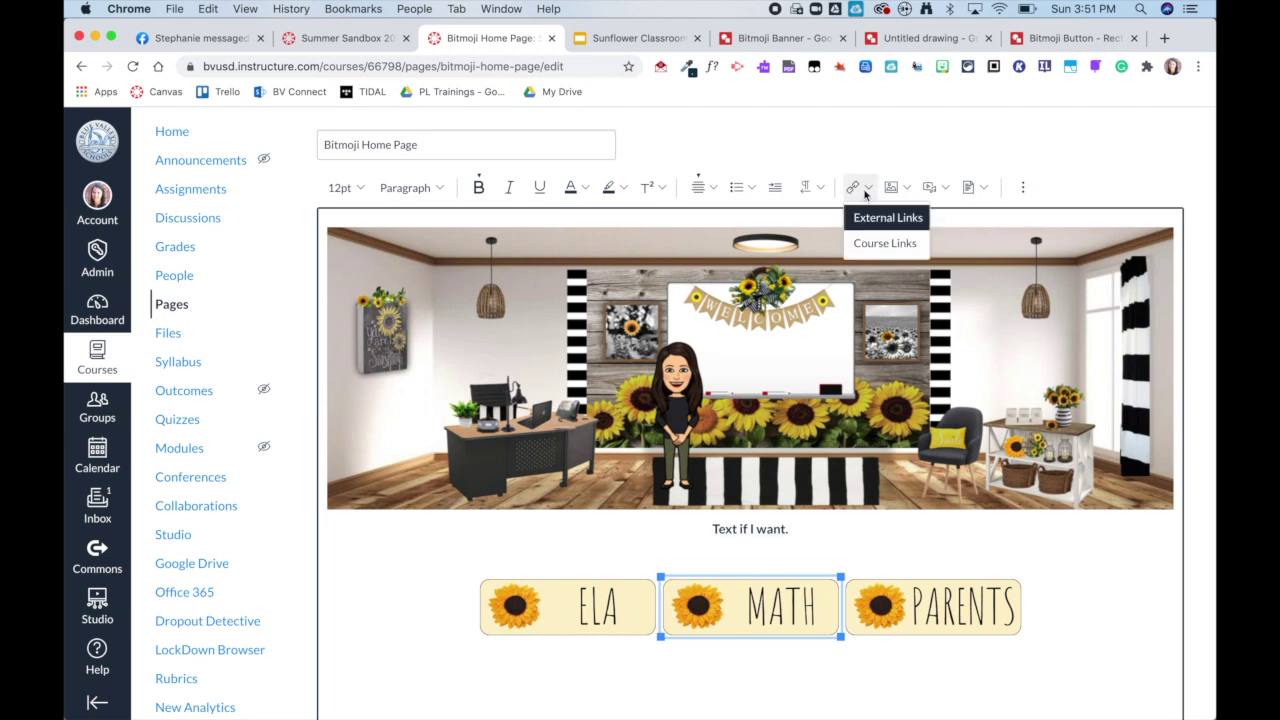
{"action": "left_click", "coordinate": [868, 244]}
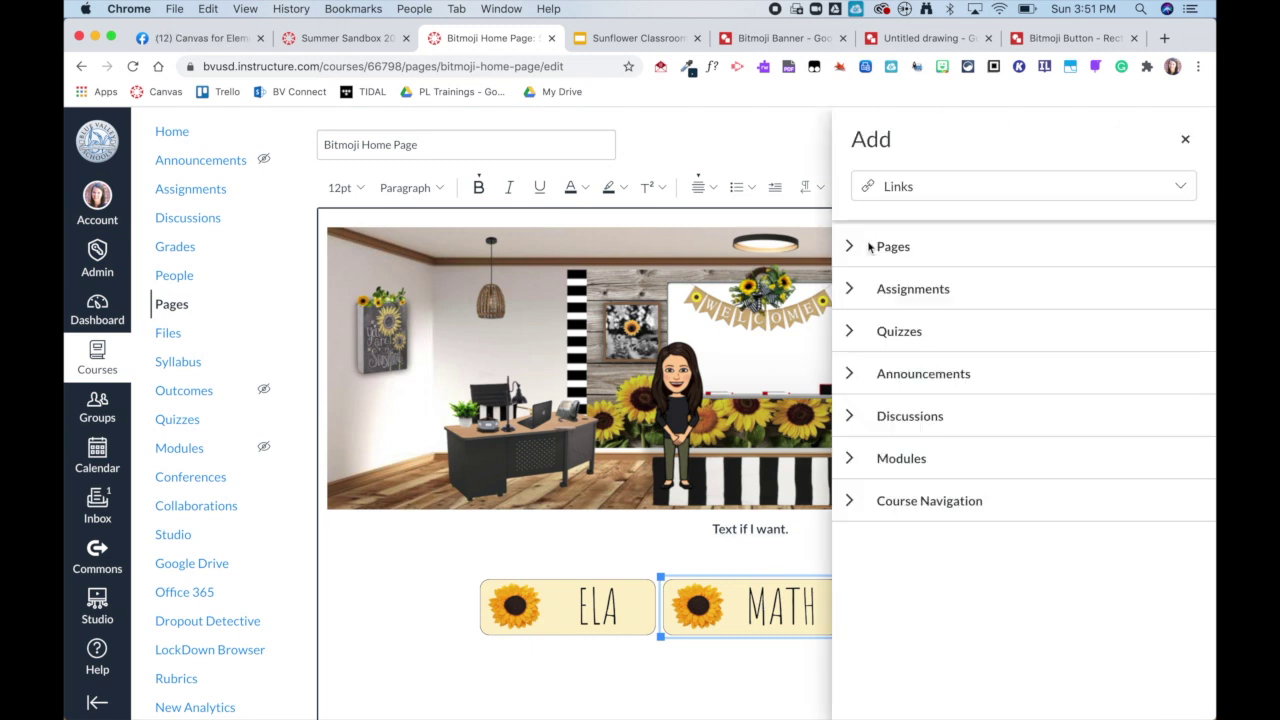
{"action": "left_click", "coordinate": [851, 246]}
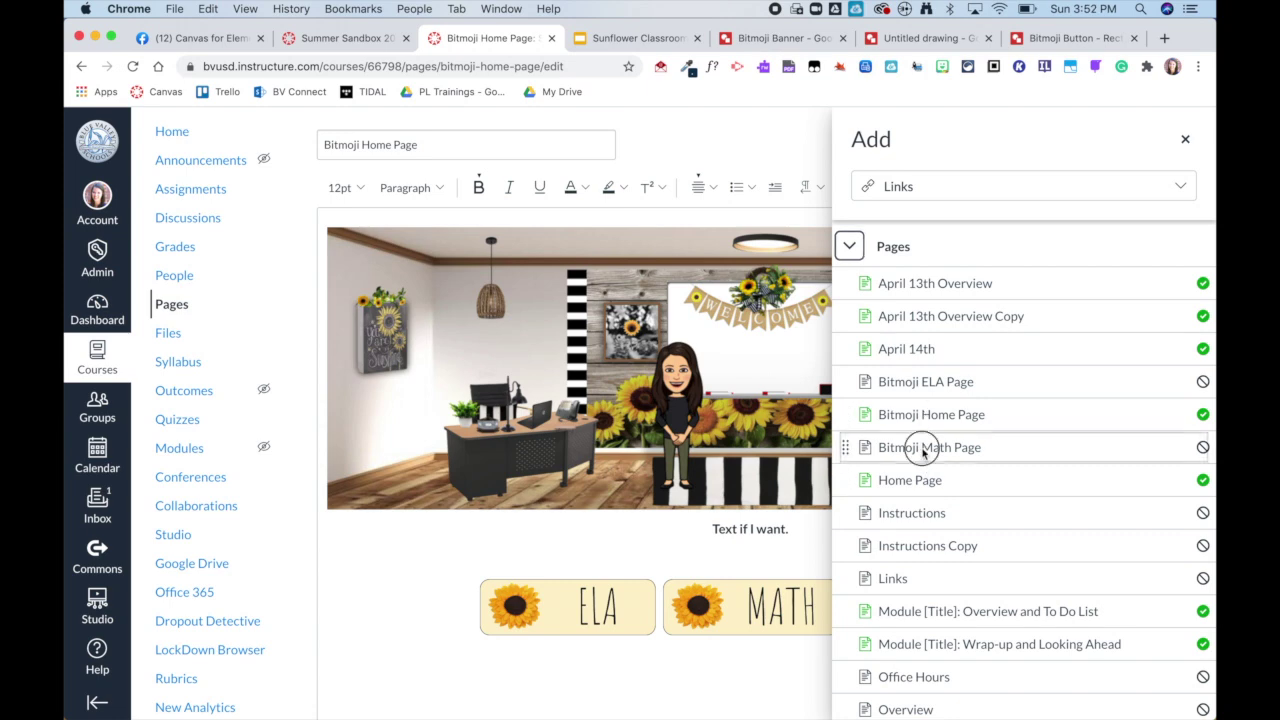
{"action": "left_click", "coordinate": [923, 449]}
{"action": "scroll", "coordinate": [1200, 605], "scroll_direction": "down", "scroll_amount": 5}
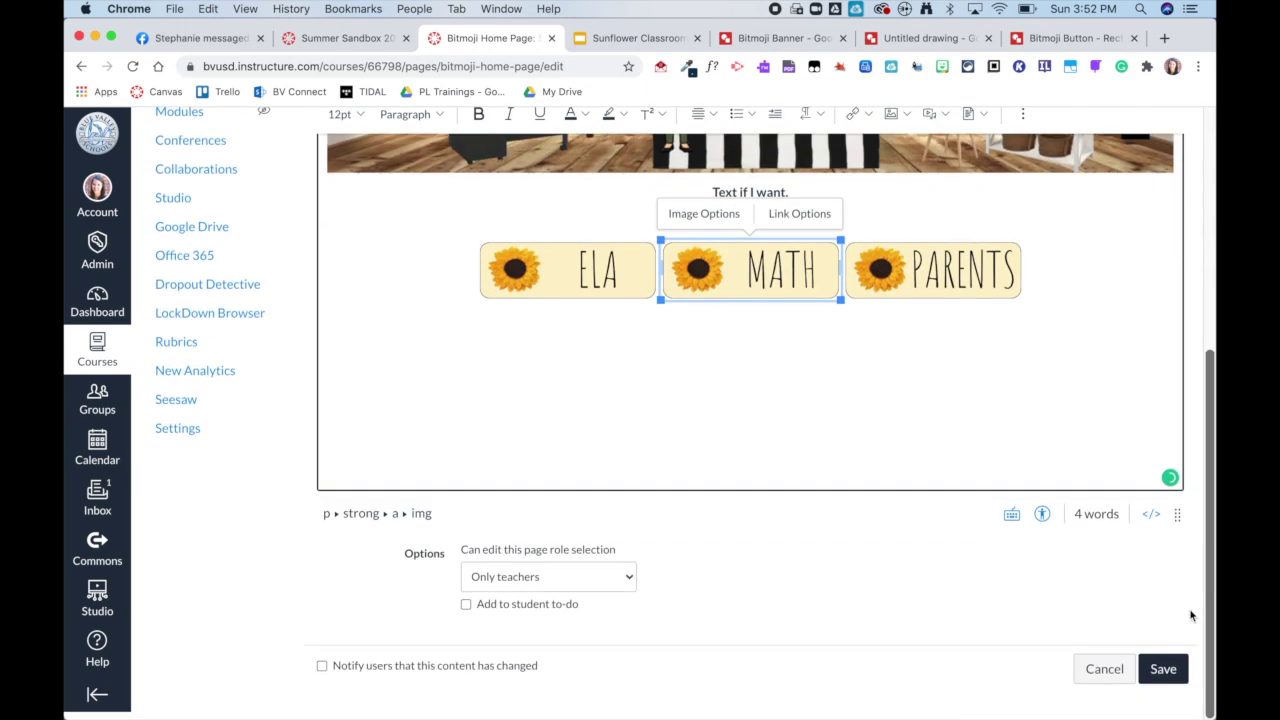
Save the Bitmoji Home Page, test that ELA opens the Bitmoji ELA Page, then return Home.
{"action": "left_click", "coordinate": [1162, 677]}
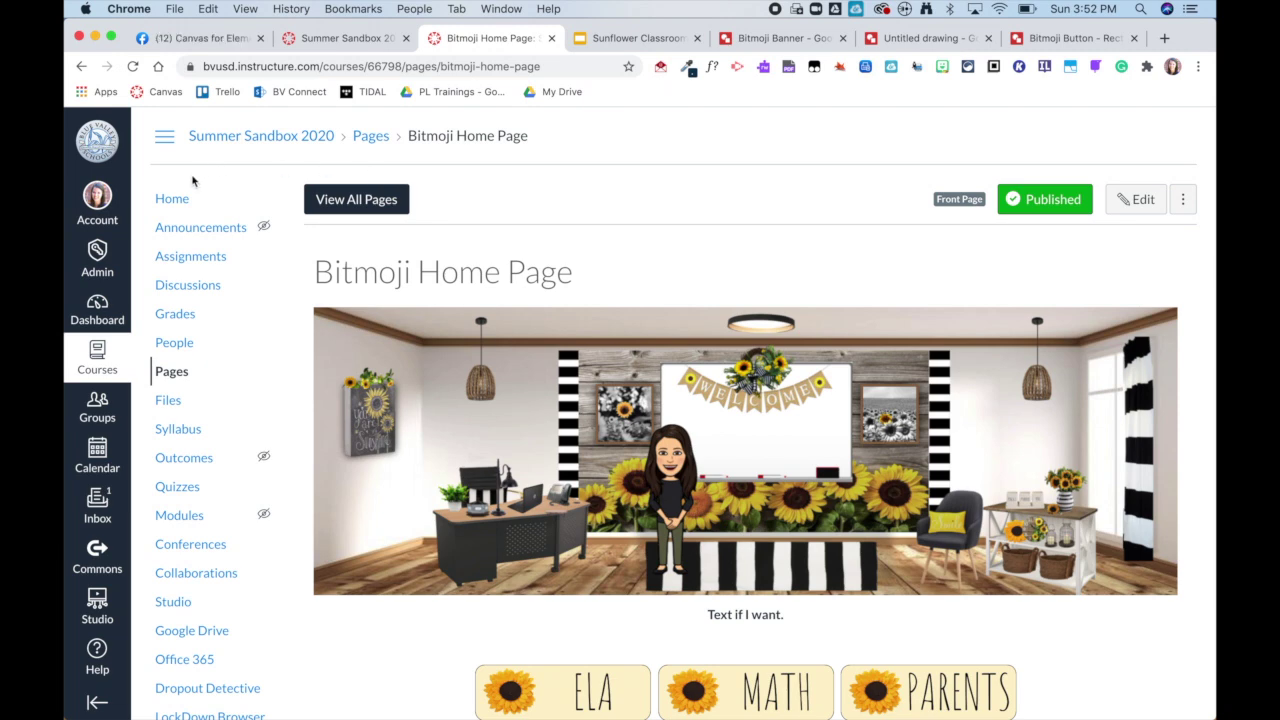
{"action": "left_click", "coordinate": [165, 199]}
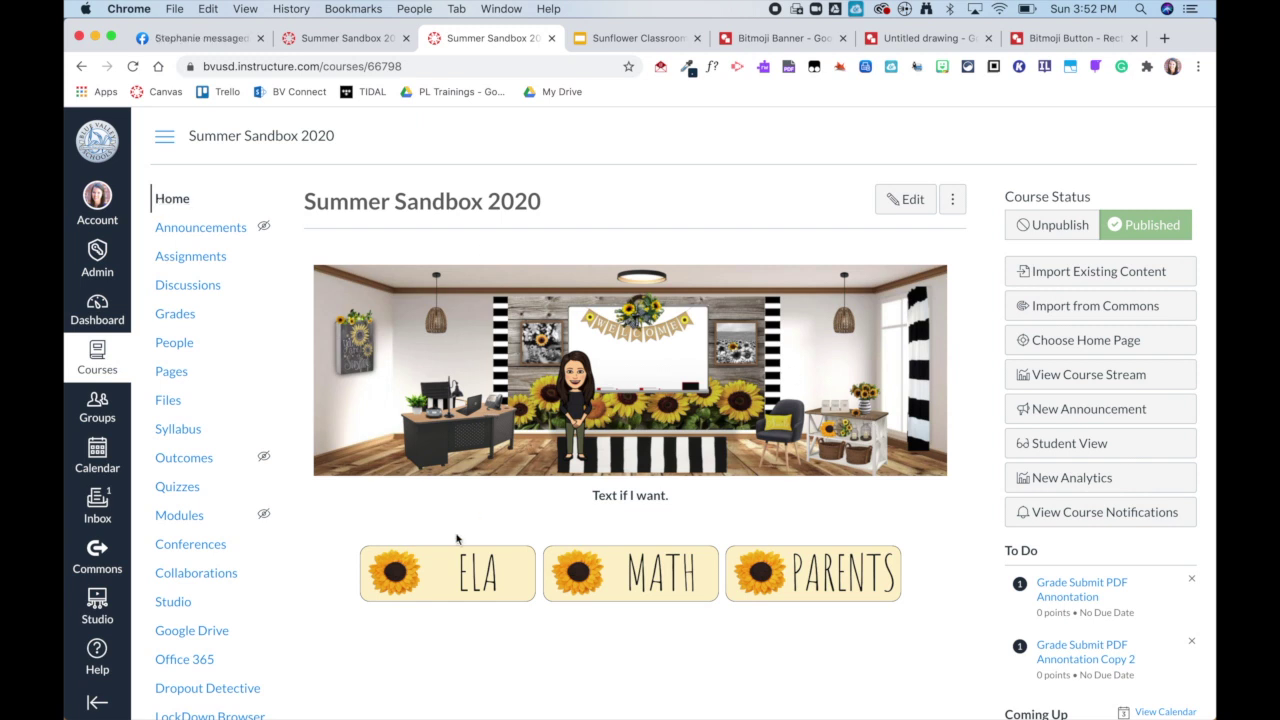
{"action": "left_click", "coordinate": [433, 601]}
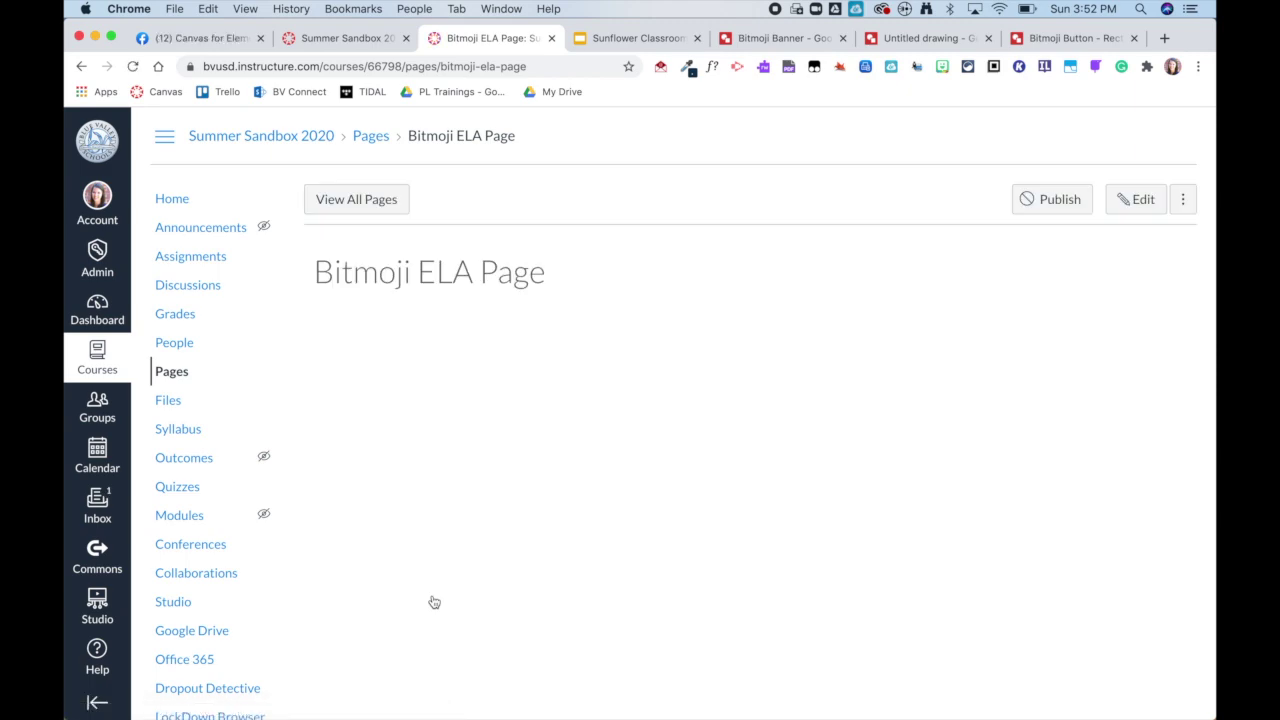
{"action": "left_click", "coordinate": [172, 200]}
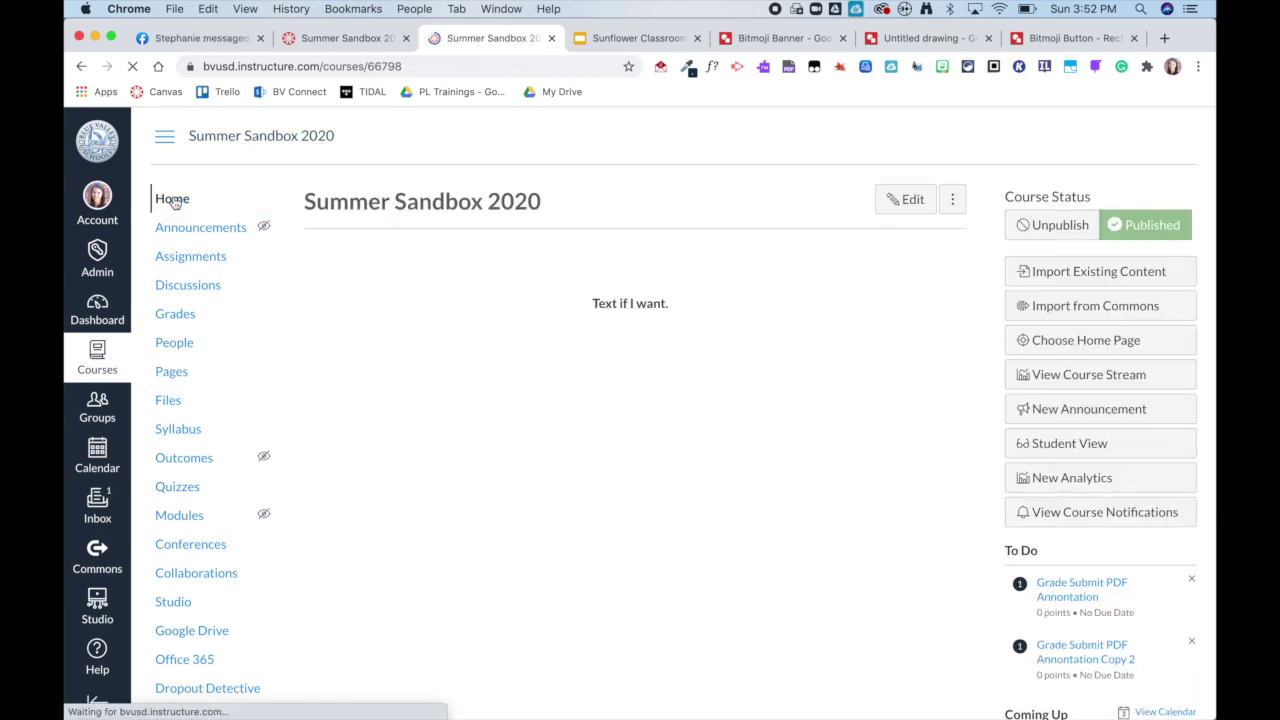